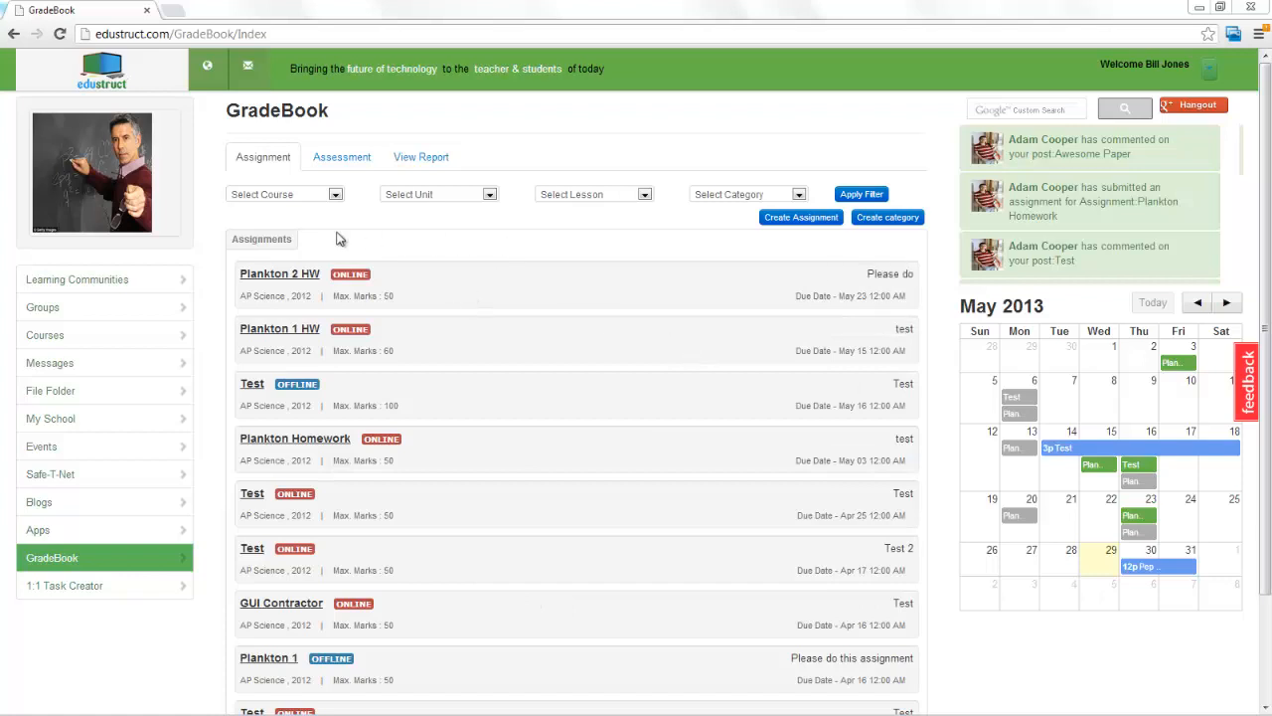
- Start a new assignment with course AP Science, unit Marine Biology, lesson Plankton and category Homework
{"action": "left_click", "coordinate": [801, 217]}
{"action": "left_click", "coordinate": [474, 245]}
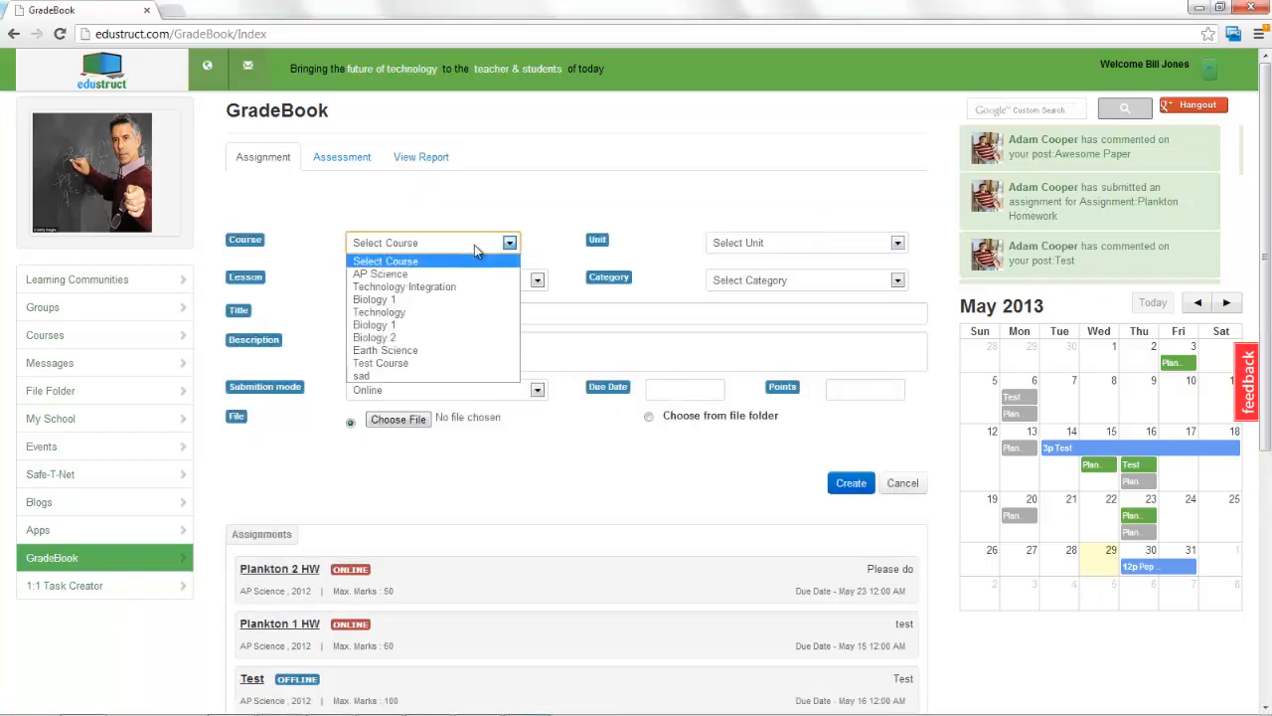
{"action": "left_click", "coordinate": [467, 274]}
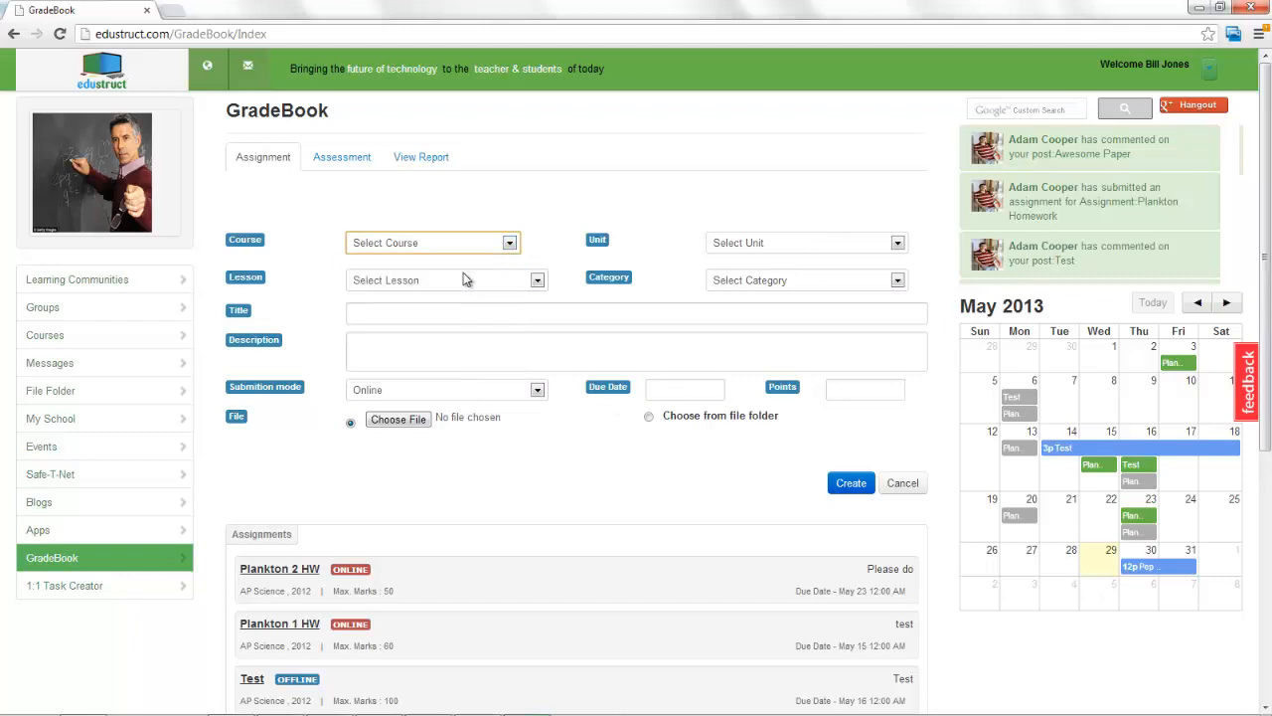
{"action": "left_click", "coordinate": [755, 248]}
{"action": "left_click", "coordinate": [762, 274]}
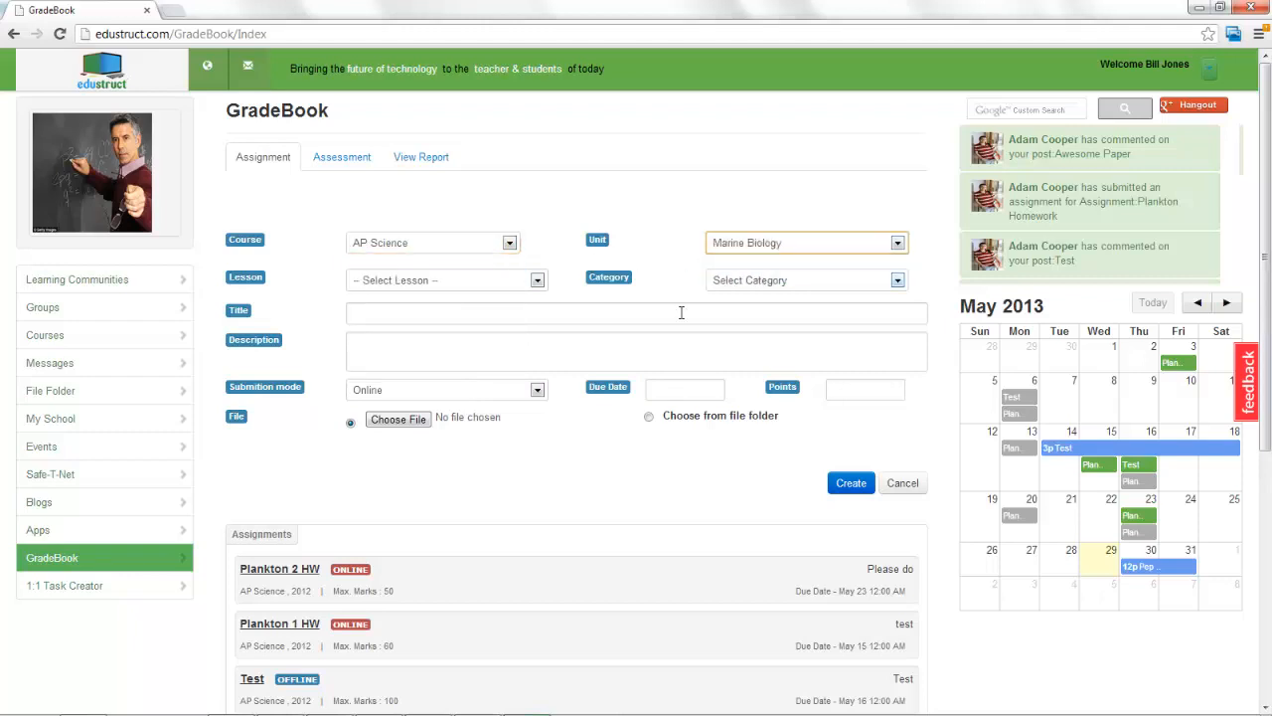
{"action": "left_click", "coordinate": [513, 287]}
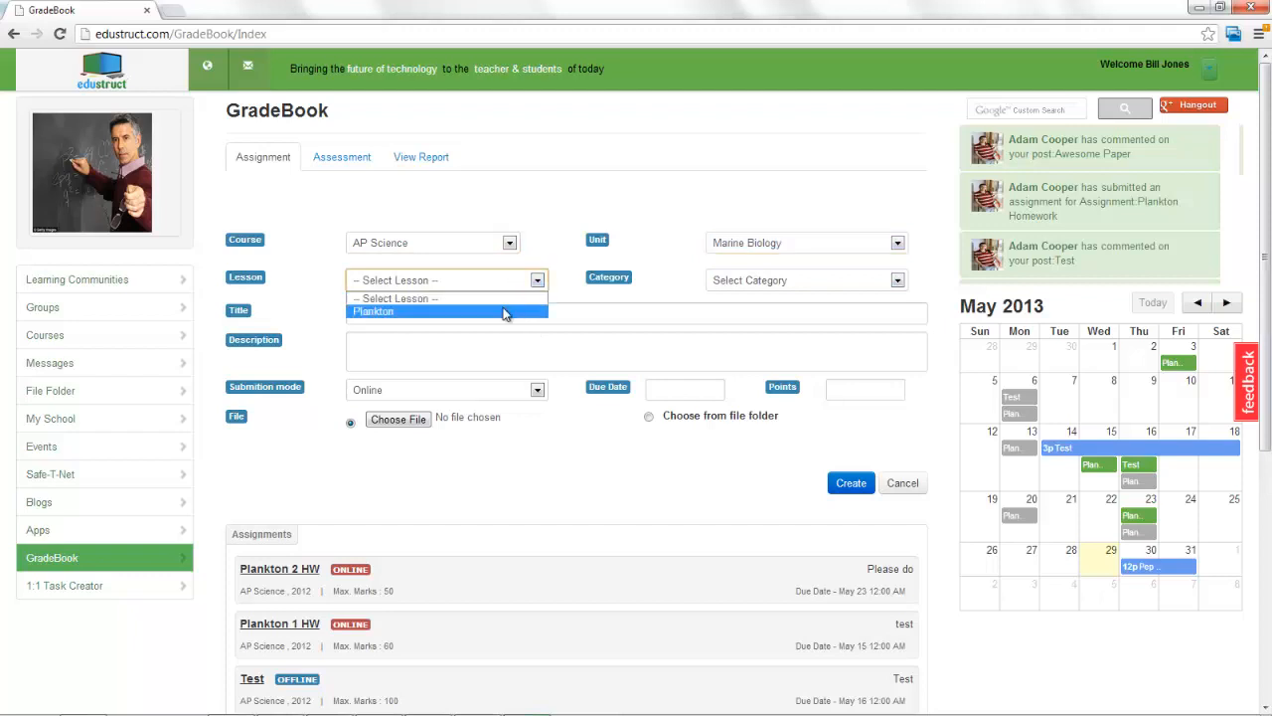
{"action": "left_click", "coordinate": [505, 311]}
{"action": "left_click", "coordinate": [754, 284]}
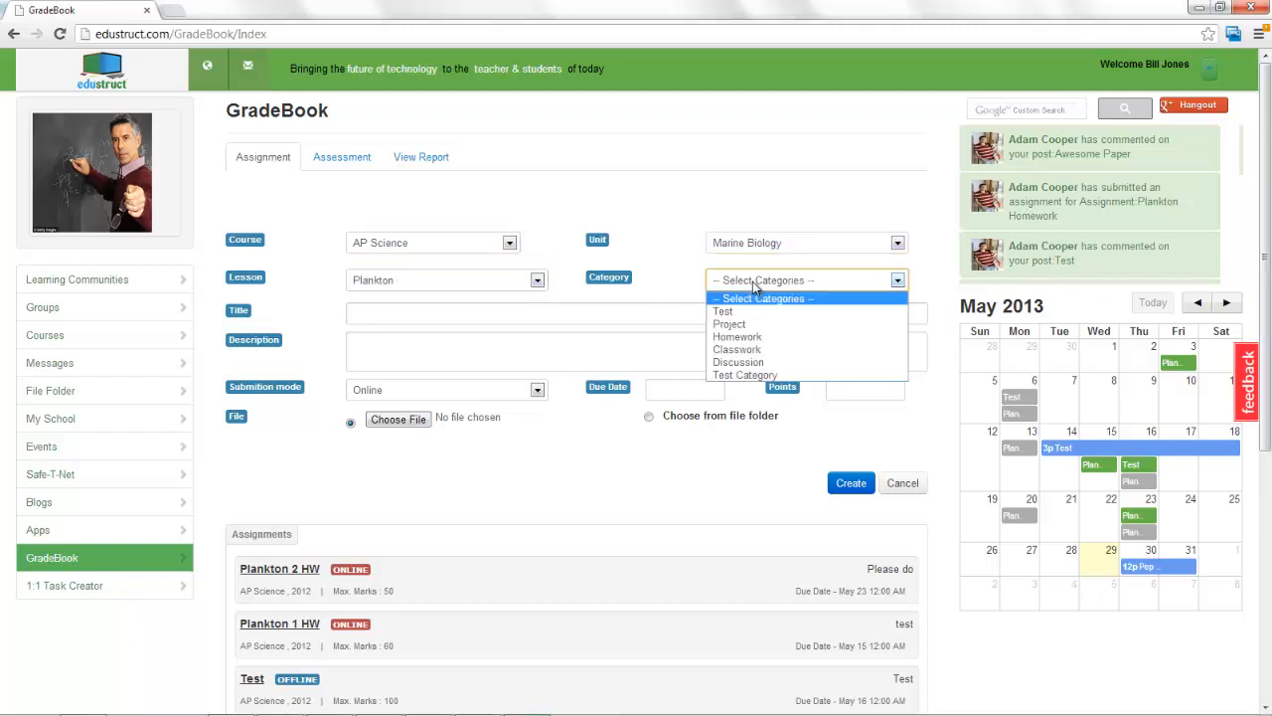
{"action": "left_click", "coordinate": [752, 337]}
- Title the assignment "Plankton Hw 12" and enter "Please complete" as its description
{"action": "left_click", "coordinate": [489, 316]}
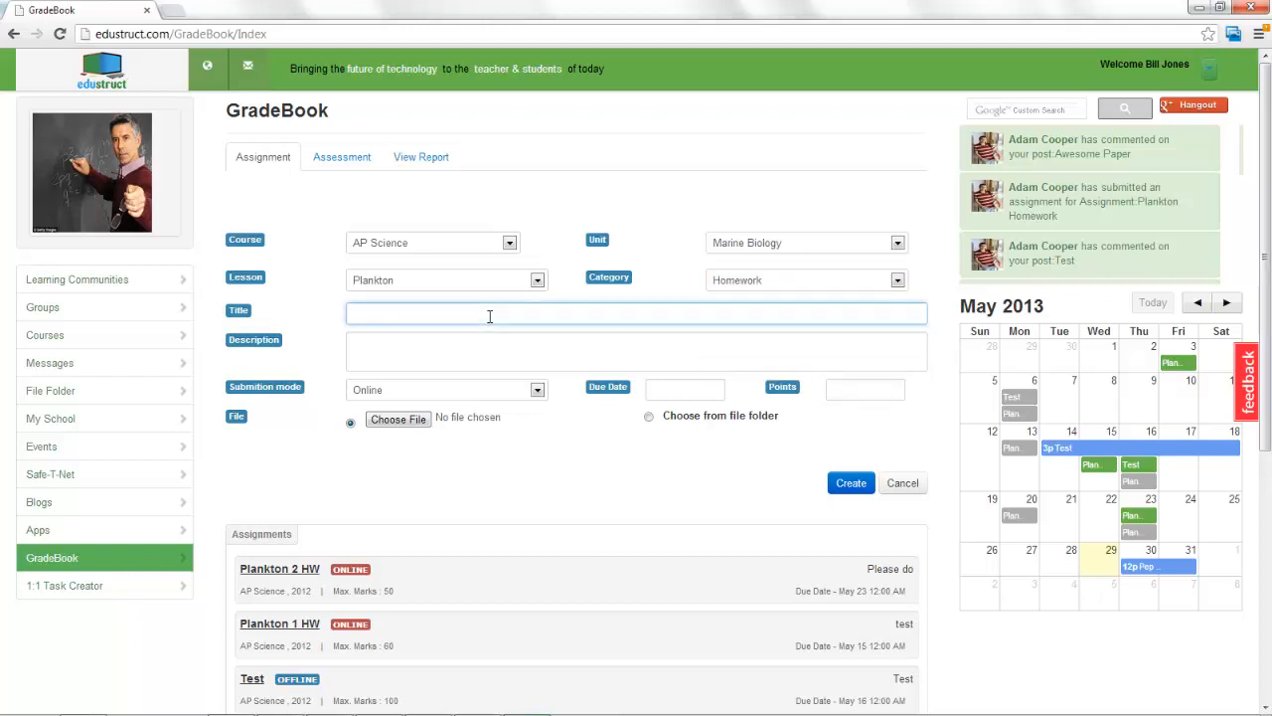
{"action": "type", "text": "Plankton Hw"}
{"action": "left_click", "coordinate": [369, 313]}
{"action": "type", "text": "k"}
{"action": "left_click", "coordinate": [417, 315]}
{"action": "type", "text": "12"}
{"action": "left_click", "coordinate": [425, 349]}
{"action": "type", "text": "Ple"}
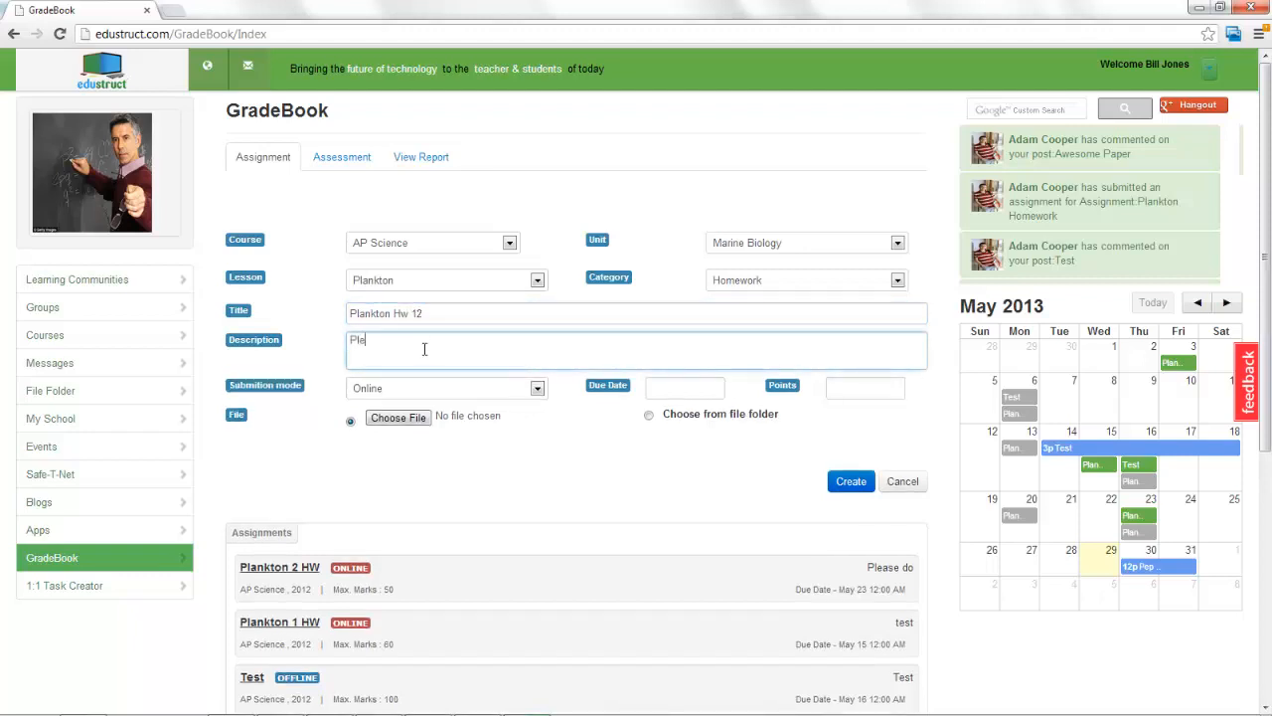
{"action": "type", "text": "ase complete"}
- Switch the assignment's submission mode to Offline and back to Online
{"action": "left_click", "coordinate": [442, 388]}
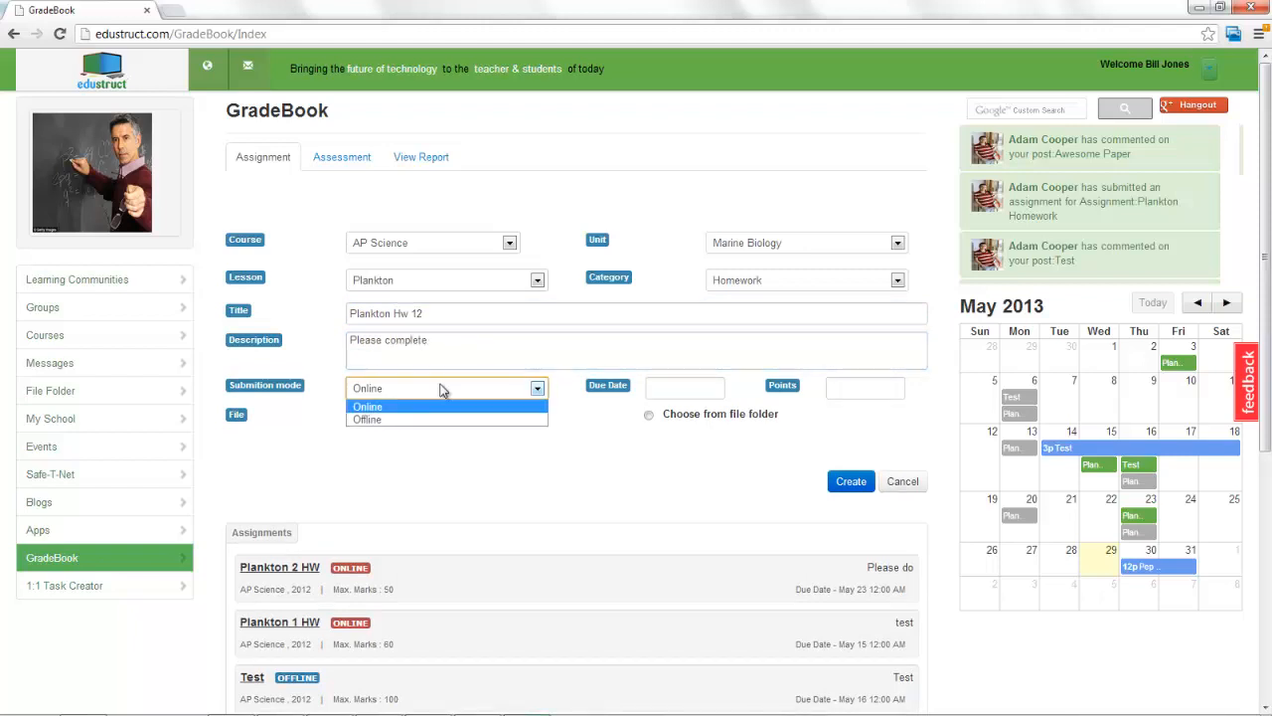
{"action": "left_click", "coordinate": [443, 389]}
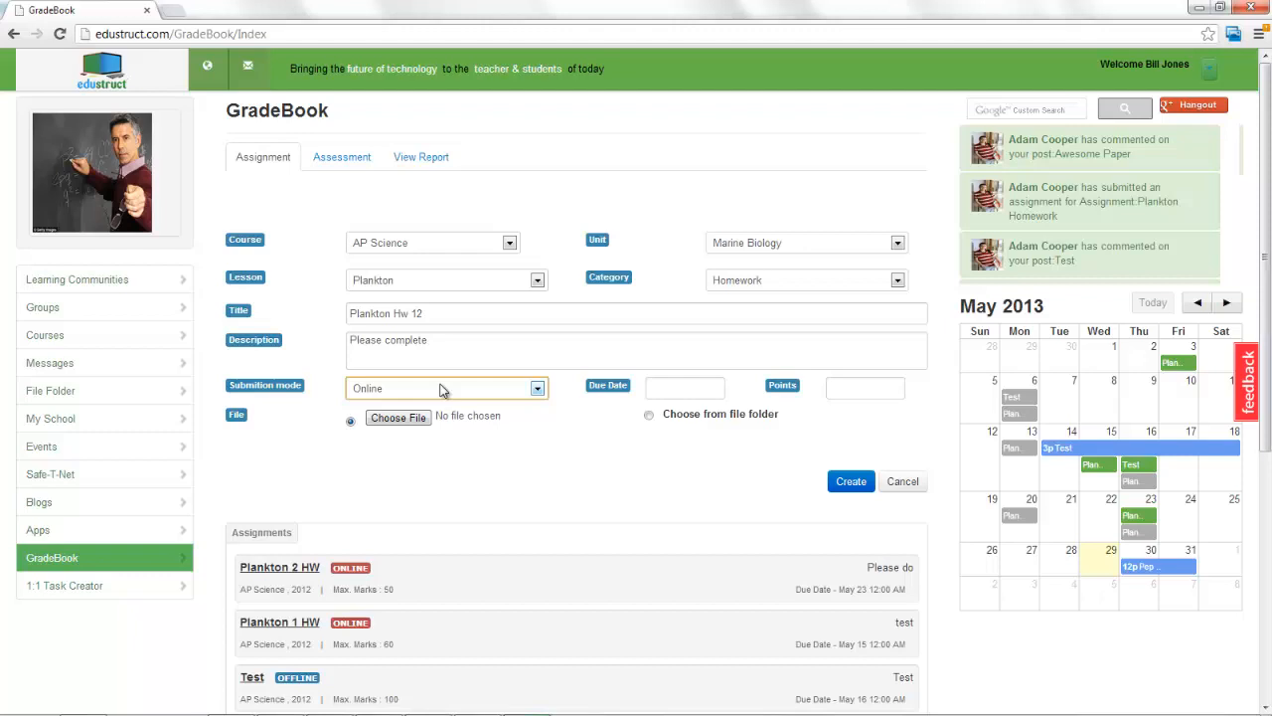
{"action": "left_click", "coordinate": [442, 389]}
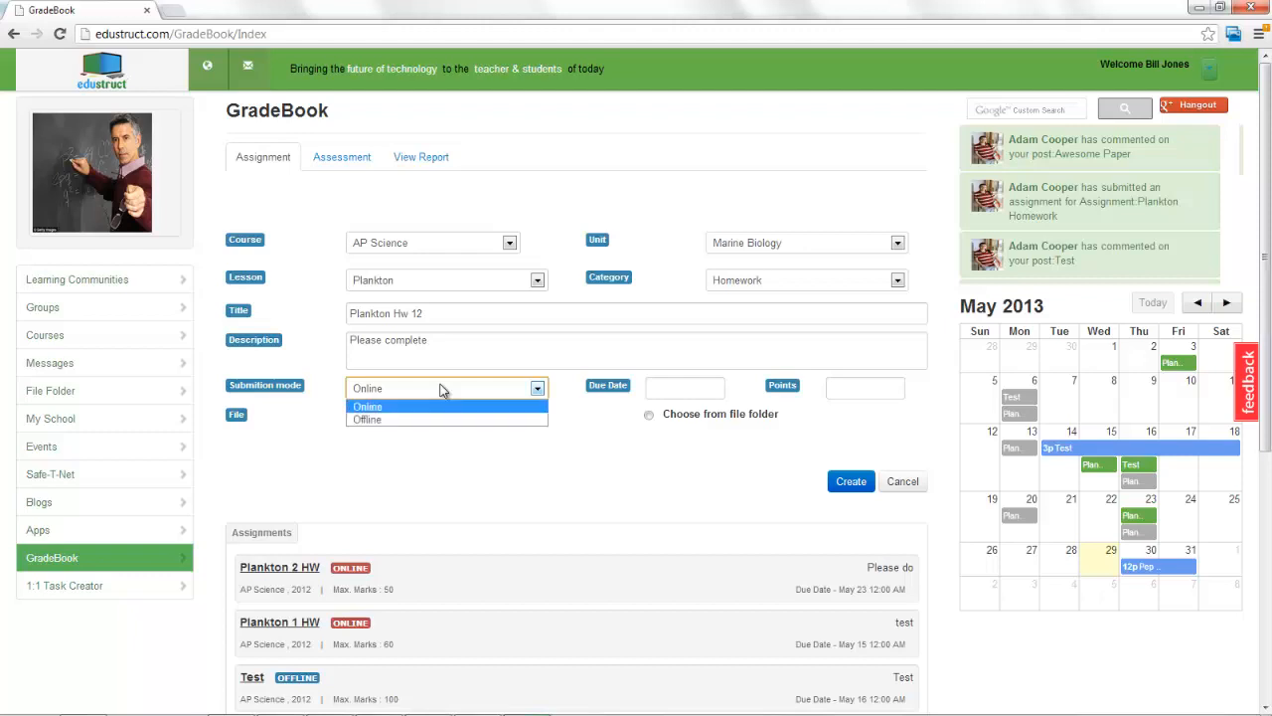
{"action": "left_click", "coordinate": [448, 422]}
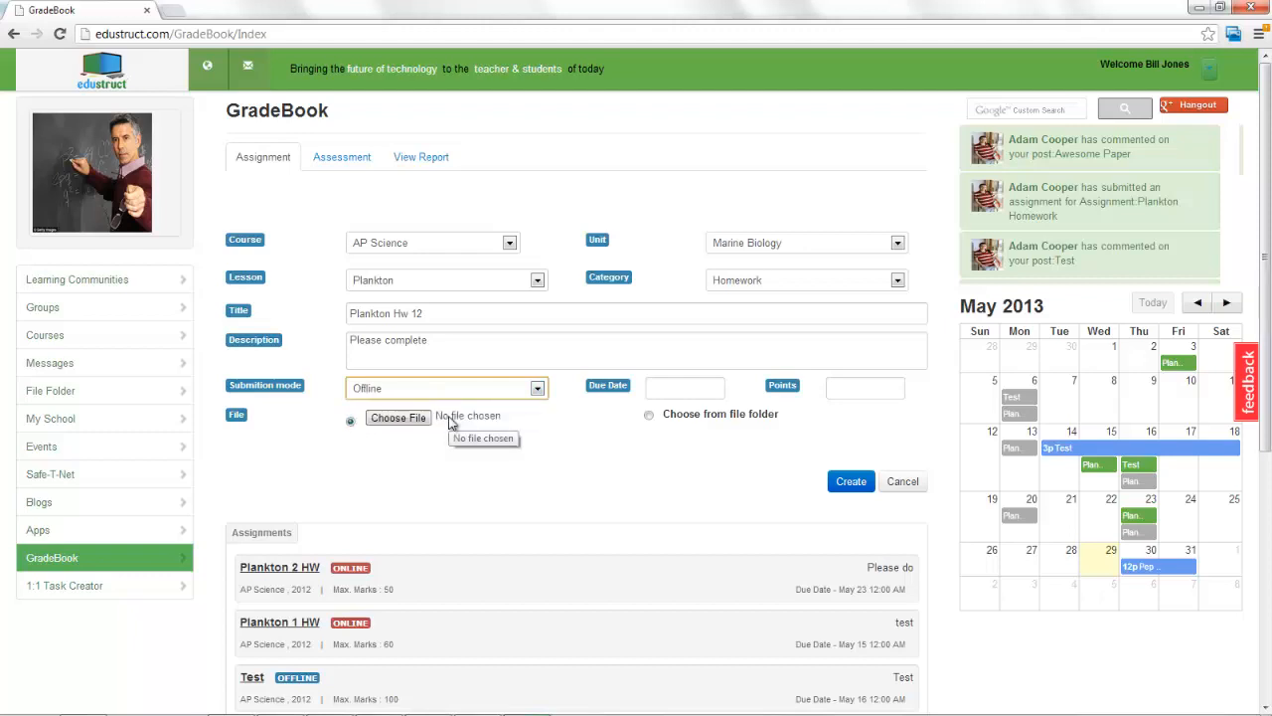
{"action": "left_click", "coordinate": [474, 393]}
{"action": "left_click", "coordinate": [474, 406]}
- Set the assignment's due date to 05-30-2013 and its points to 50
{"action": "left_click", "coordinate": [687, 389]}
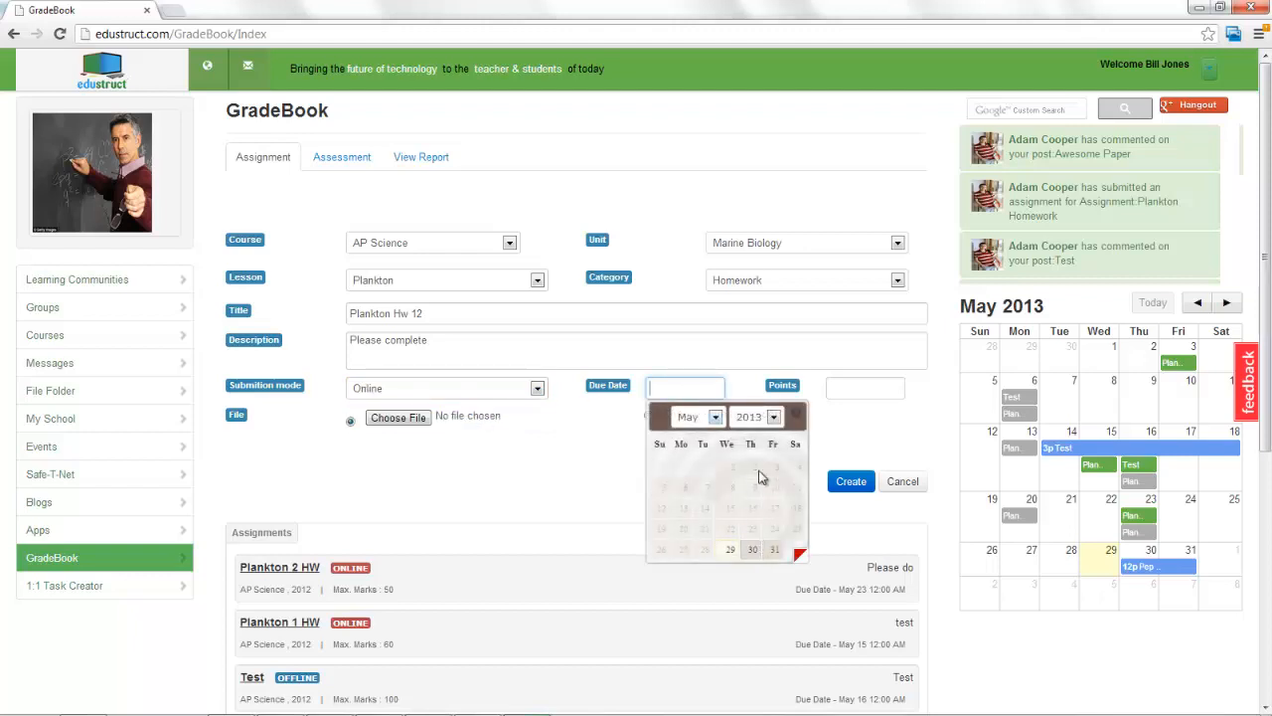
{"action": "left_click", "coordinate": [754, 552]}
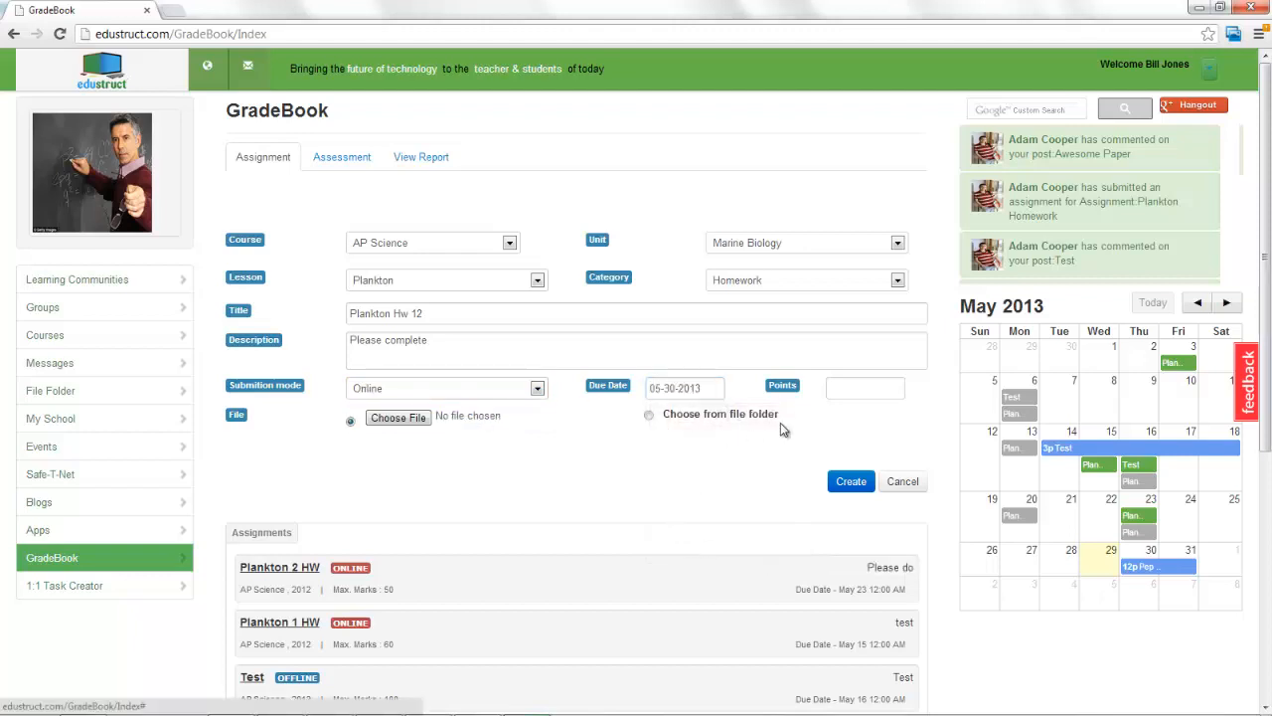
{"action": "left_click", "coordinate": [850, 385]}
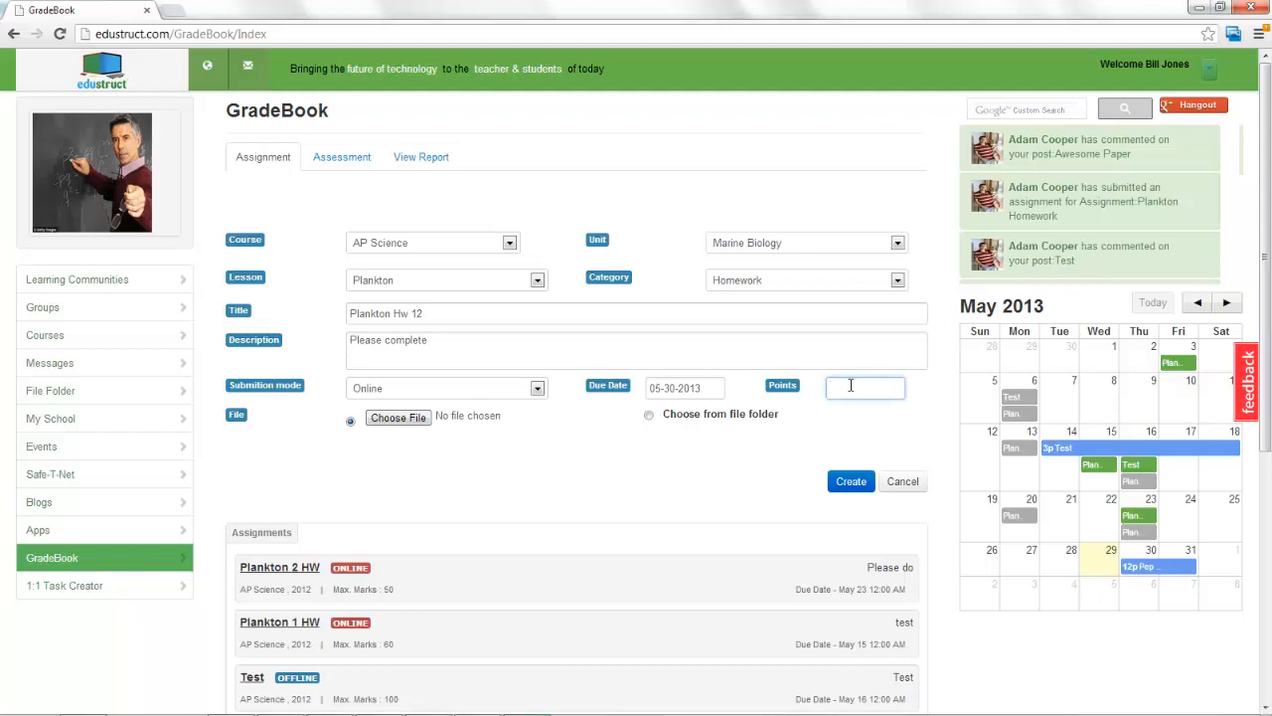
{"action": "type", "text": "50"}
- Attach test 2.docx from the file folder and create the assignment
{"action": "left_click", "coordinate": [650, 417]}
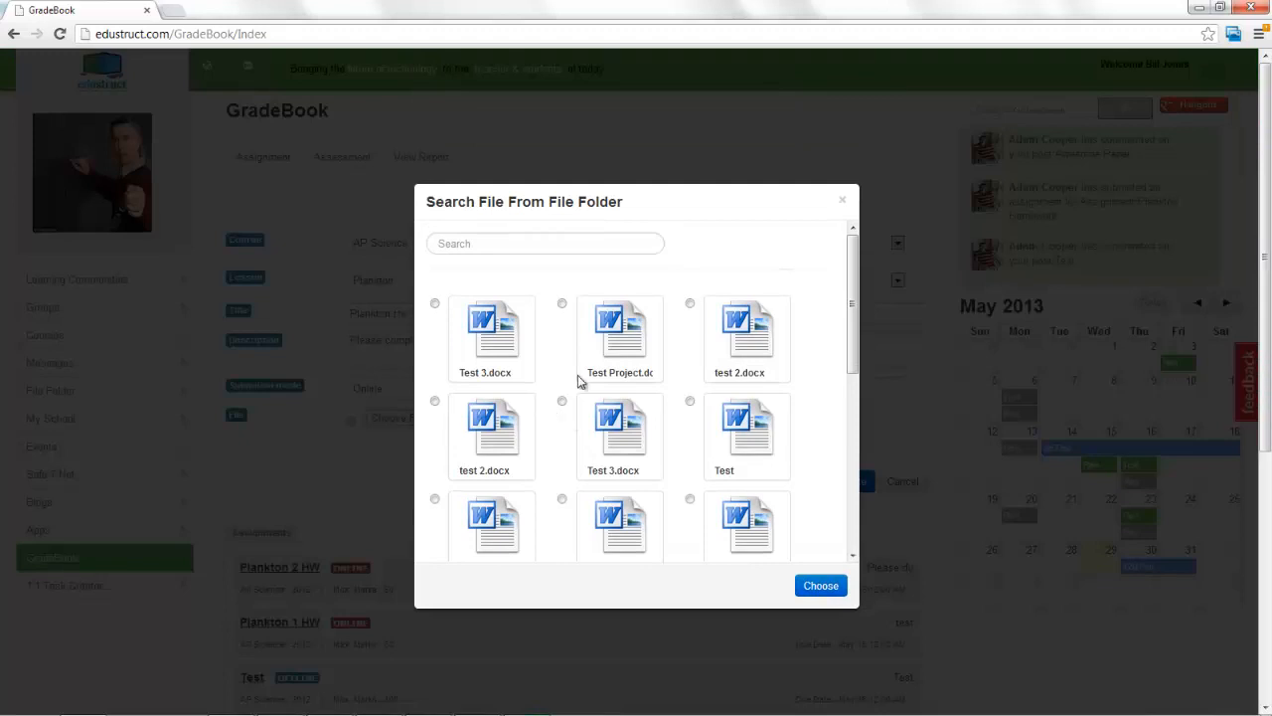
{"action": "left_click", "coordinate": [690, 304]}
{"action": "left_click", "coordinate": [821, 585]}
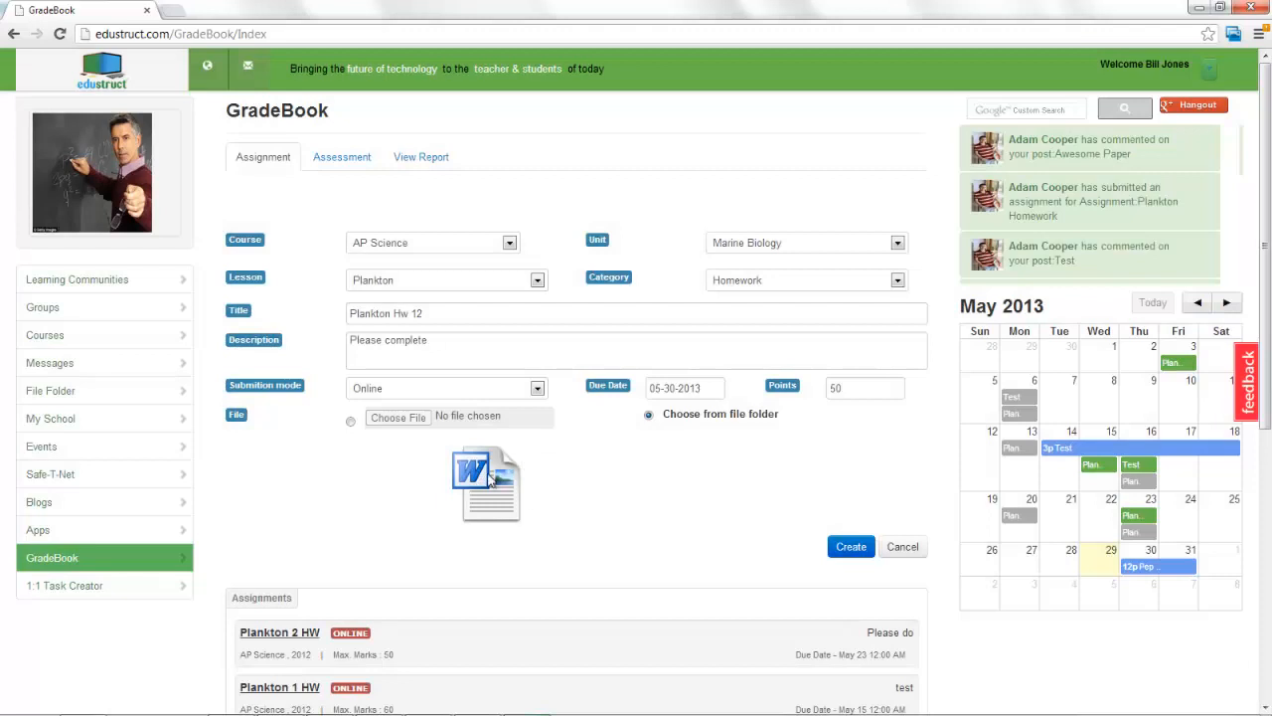
{"action": "left_click", "coordinate": [851, 550]}
- View the grading page of the Plankton Hw 12 assignment and return to the gradebook
{"action": "scroll", "coordinate": [647, 540], "scroll_direction": "down", "scroll_amount": 3}
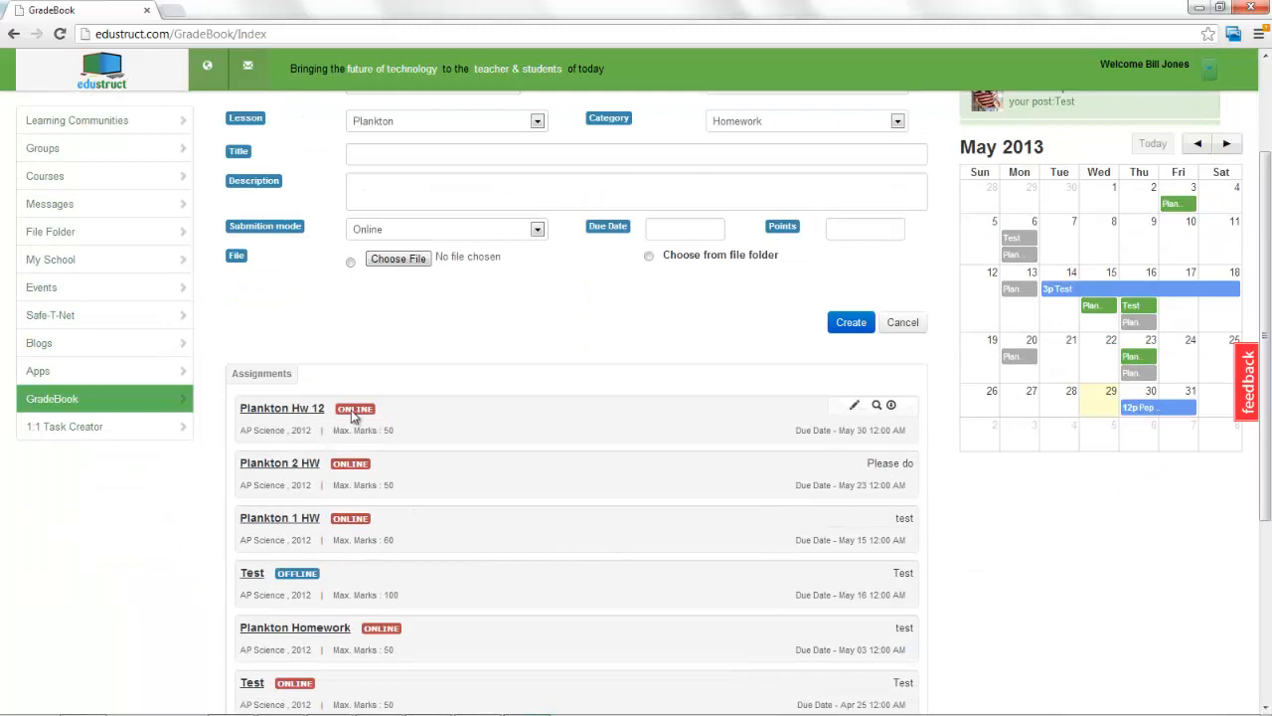
{"action": "scroll", "coordinate": [351, 410], "scroll_direction": "down", "scroll_amount": 2}
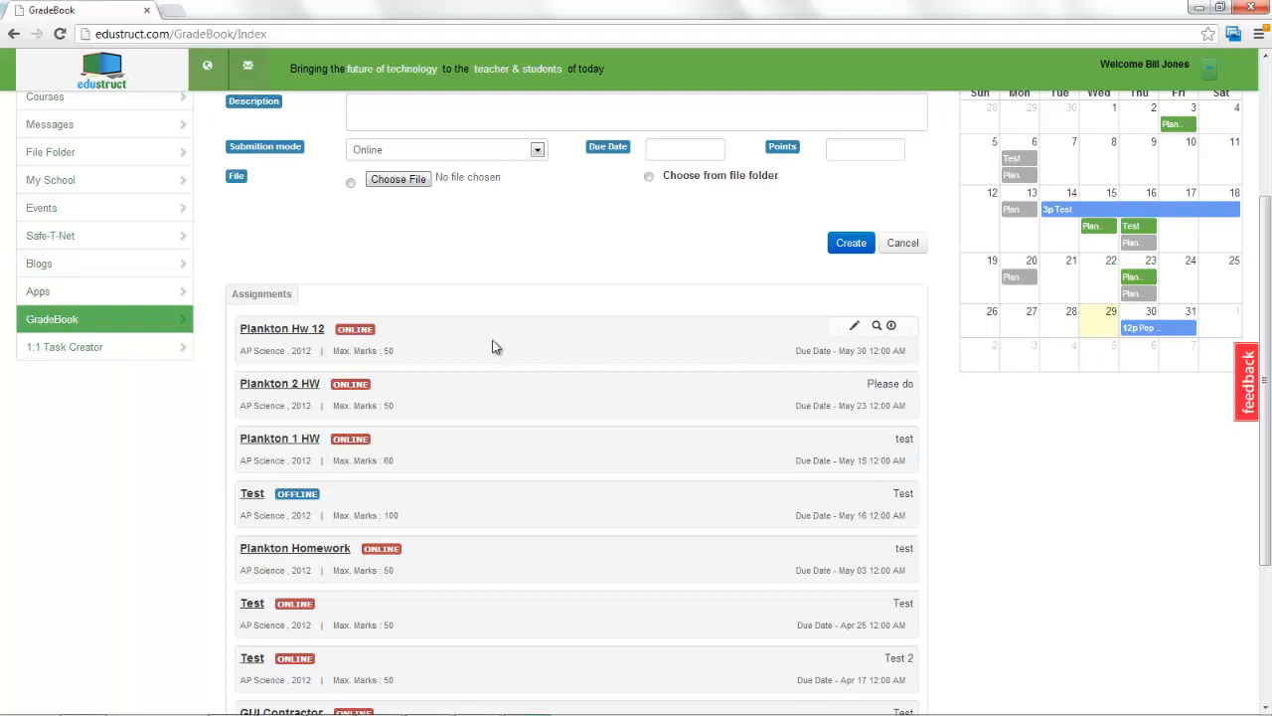
{"action": "left_click", "coordinate": [854, 329]}
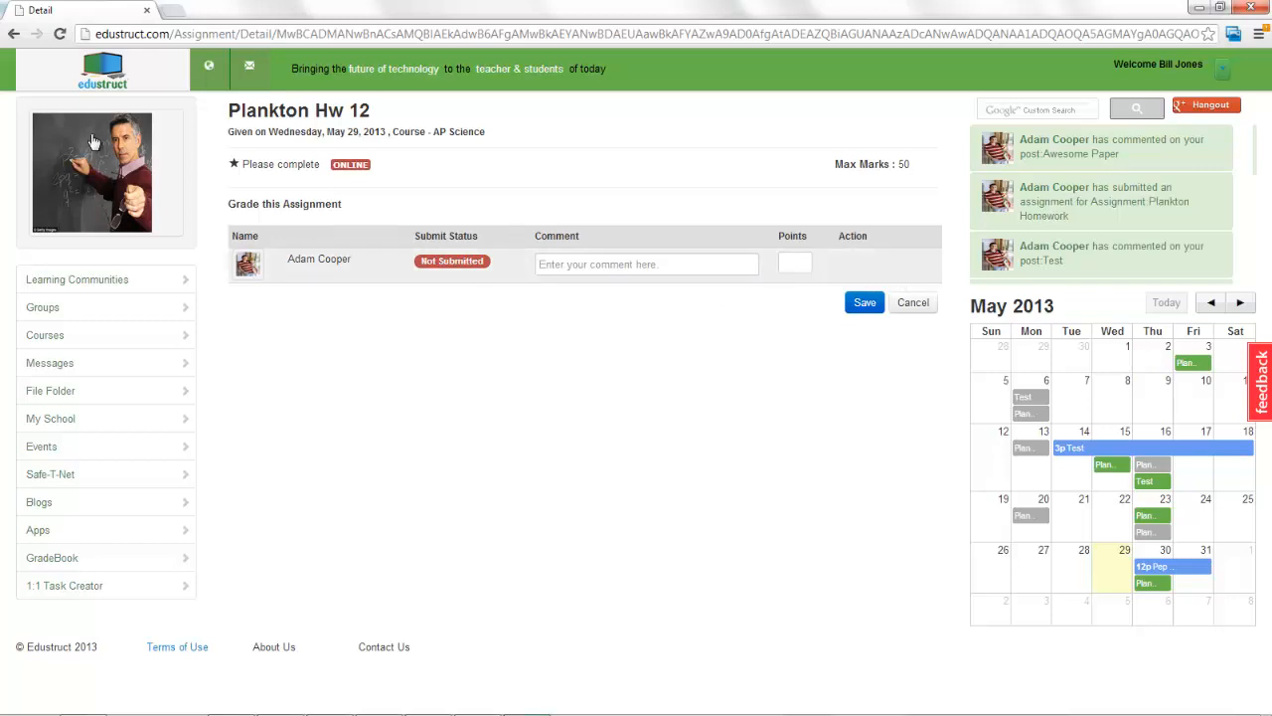
{"action": "left_click", "coordinate": [14, 35]}
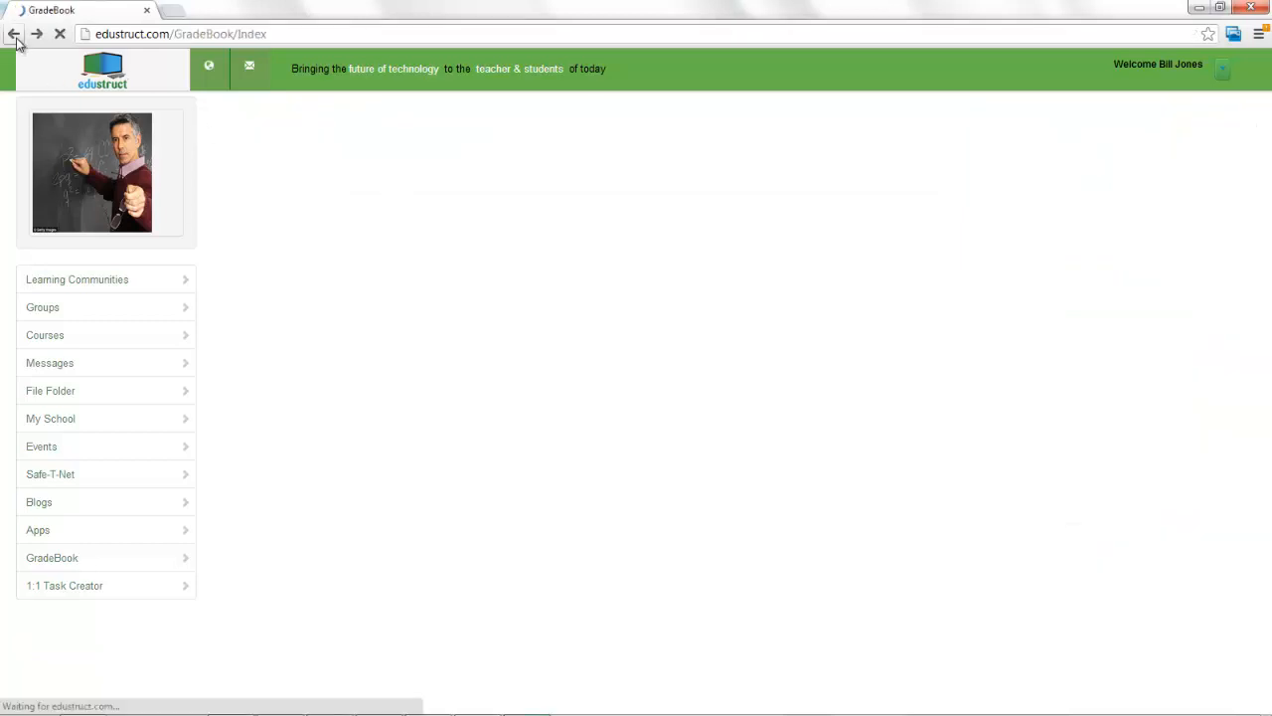
- View the grading page of the offline Test assignment due May 16 and return to the gradebook
{"action": "scroll", "coordinate": [421, 374], "scroll_direction": "down", "scroll_amount": 2}
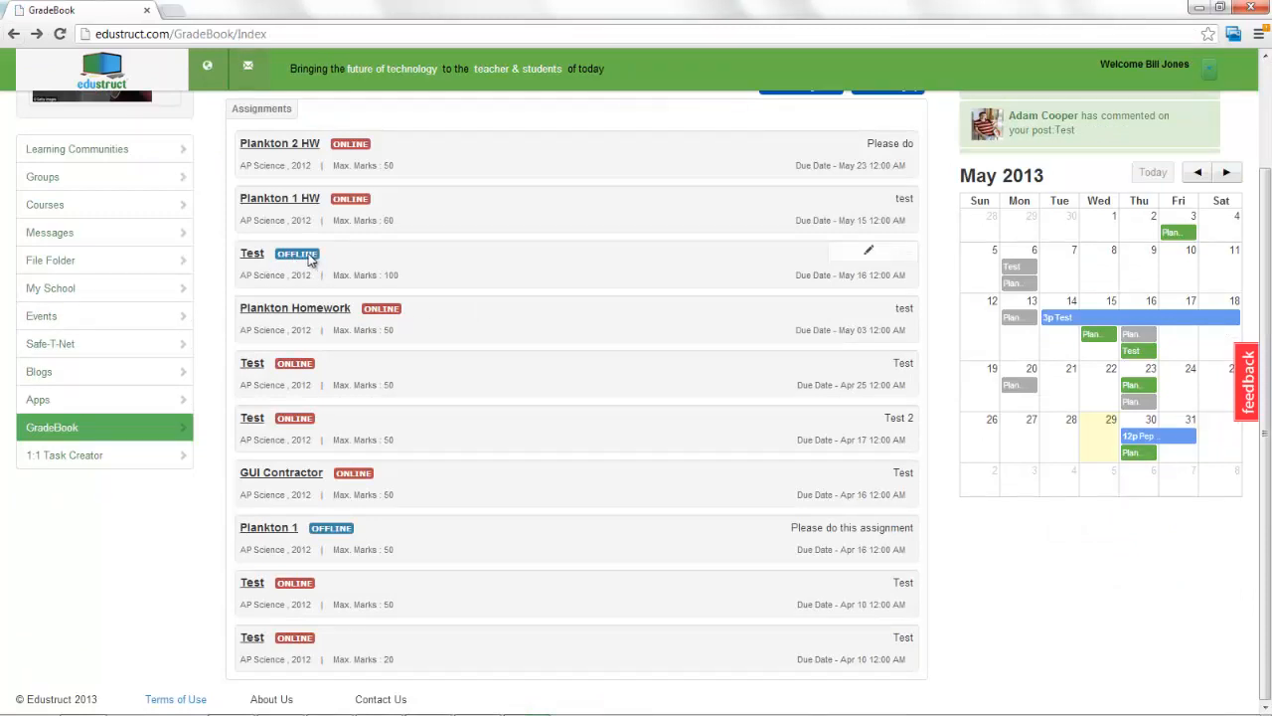
{"action": "left_click", "coordinate": [869, 254]}
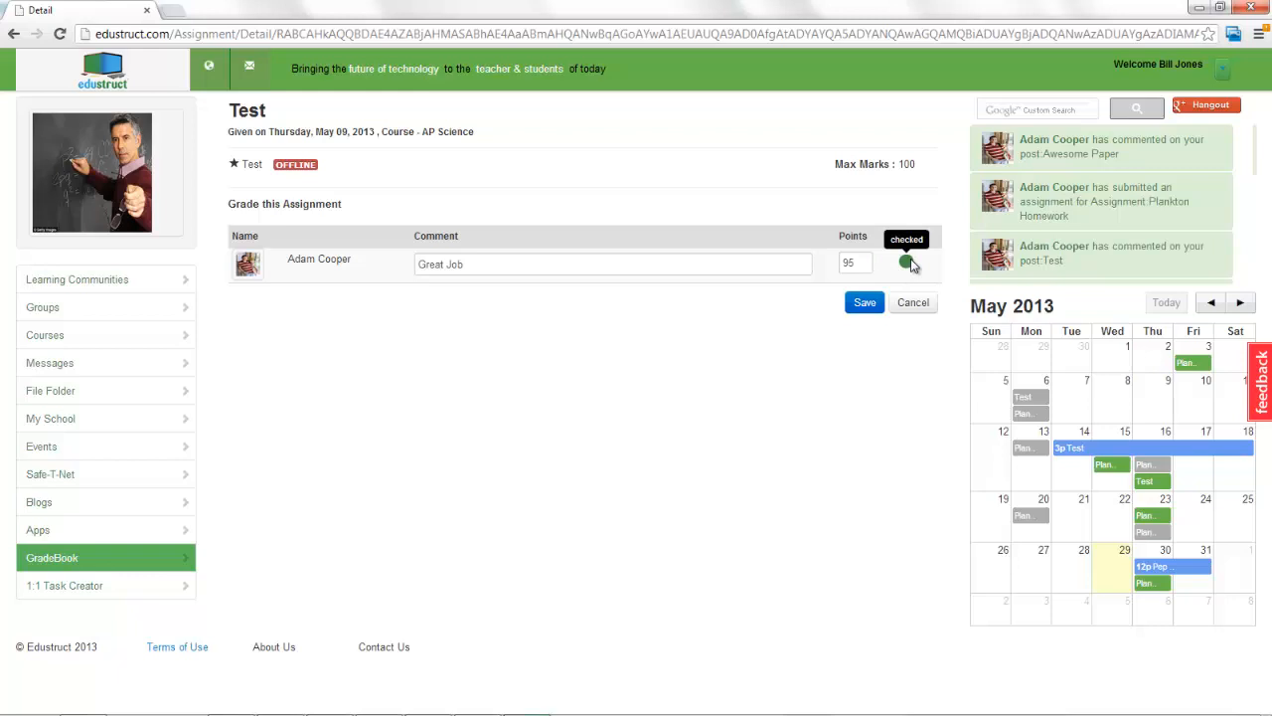
{"action": "left_click", "coordinate": [14, 34]}
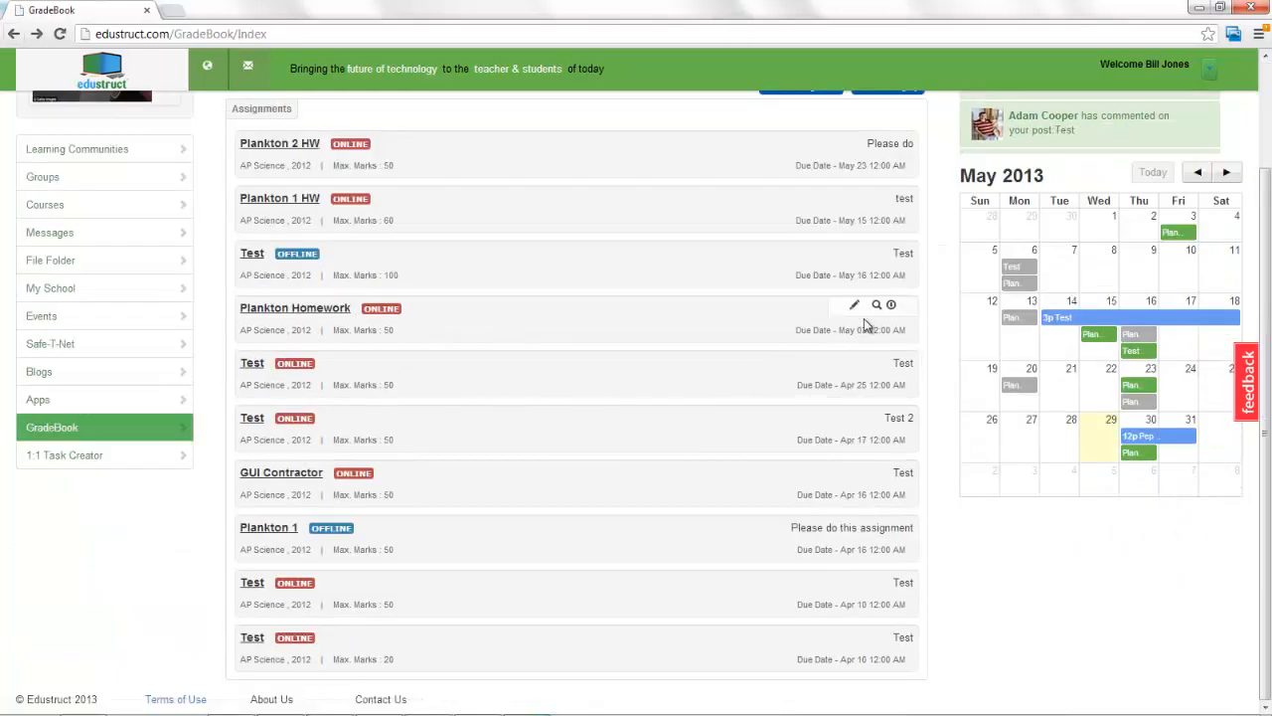
- View the student's submission status and comment field for Plankton Homework, and return to the gradebook
{"action": "left_click", "coordinate": [854, 307]}
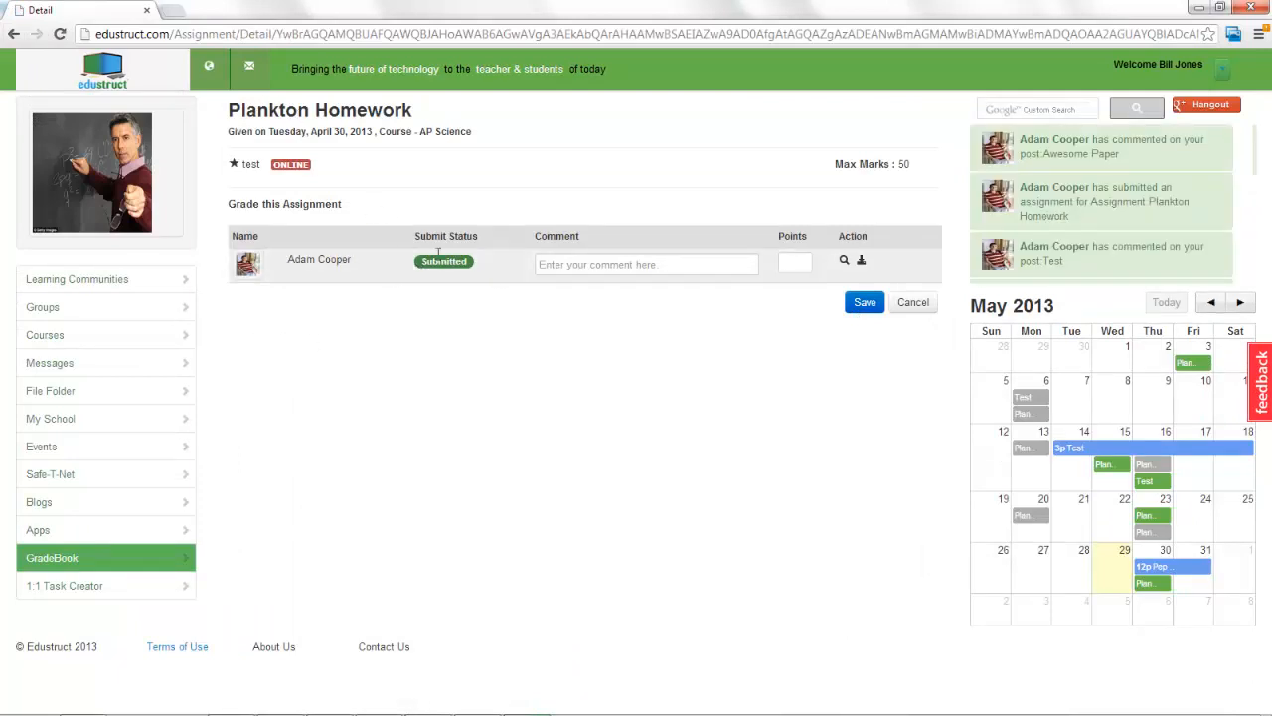
{"action": "left_click", "coordinate": [597, 264]}
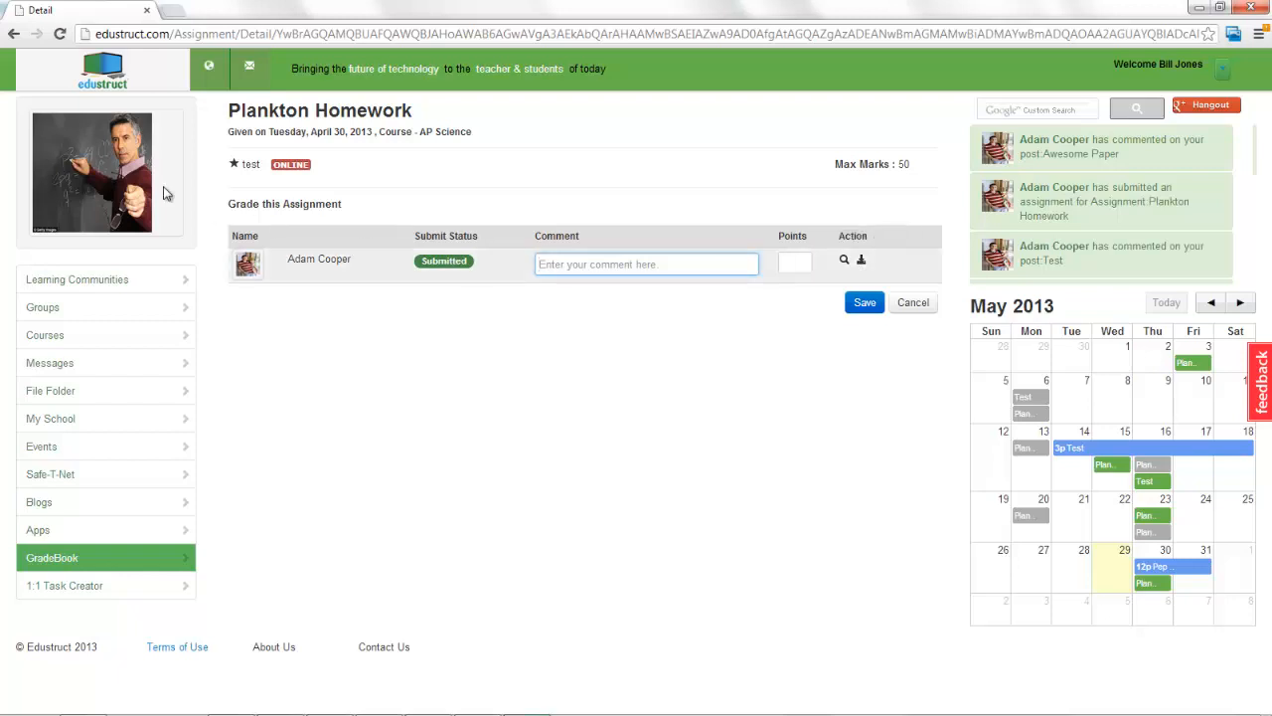
{"action": "left_click", "coordinate": [14, 34]}
{"action": "scroll", "coordinate": [571, 305], "scroll_direction": "down", "scroll_amount": 3}
{"action": "scroll", "coordinate": [546, 356], "scroll_direction": "up", "scroll_amount": 3}
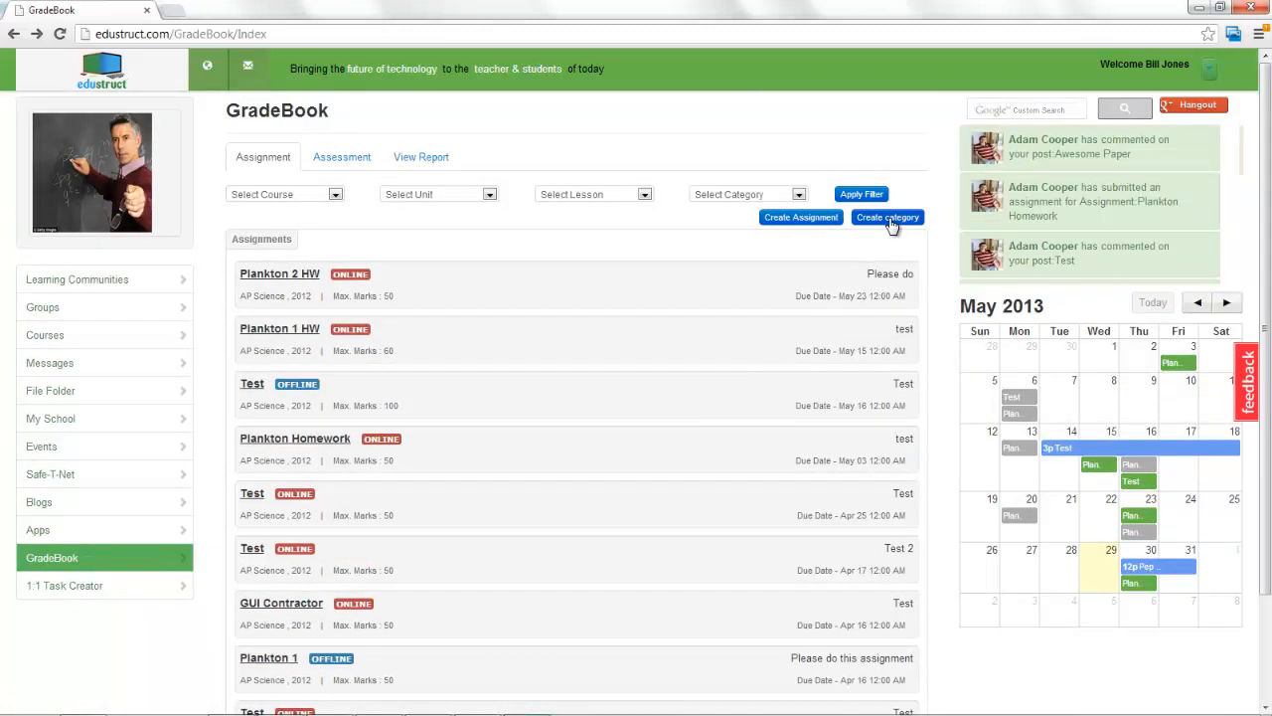
{"action": "left_click", "coordinate": [737, 195]}
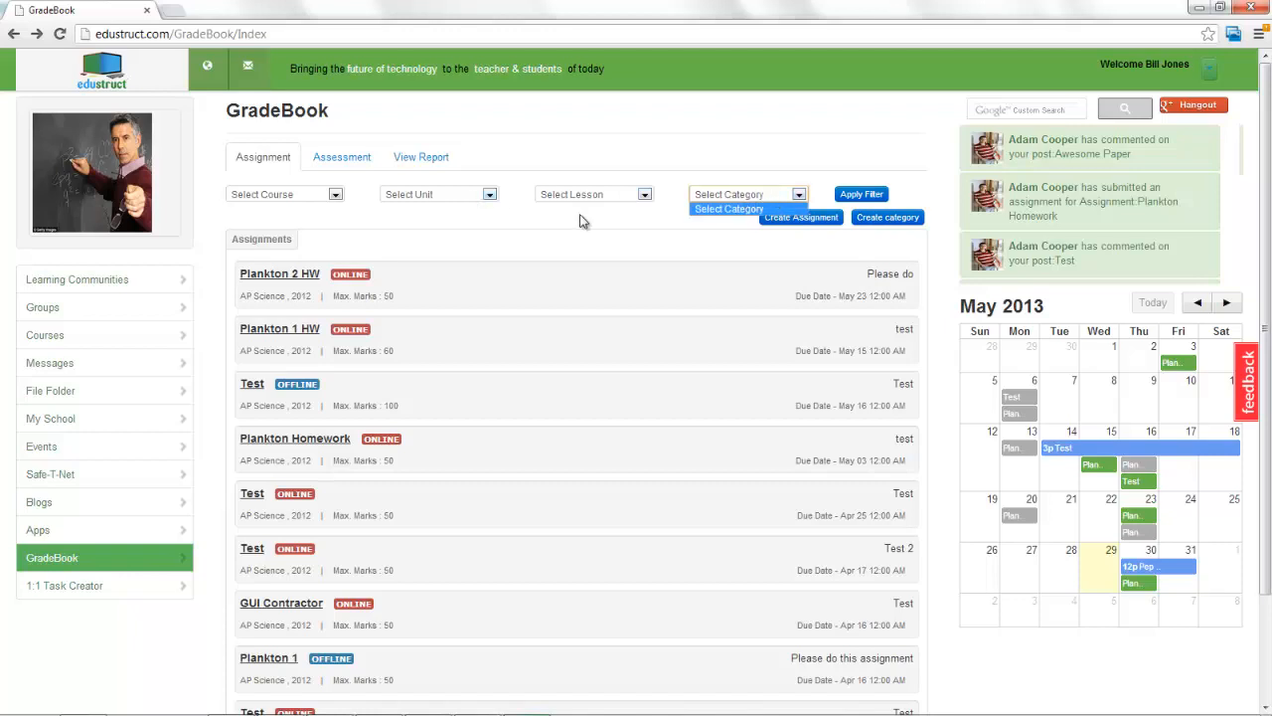
{"action": "left_click", "coordinate": [759, 192]}
{"action": "left_click", "coordinate": [789, 219]}
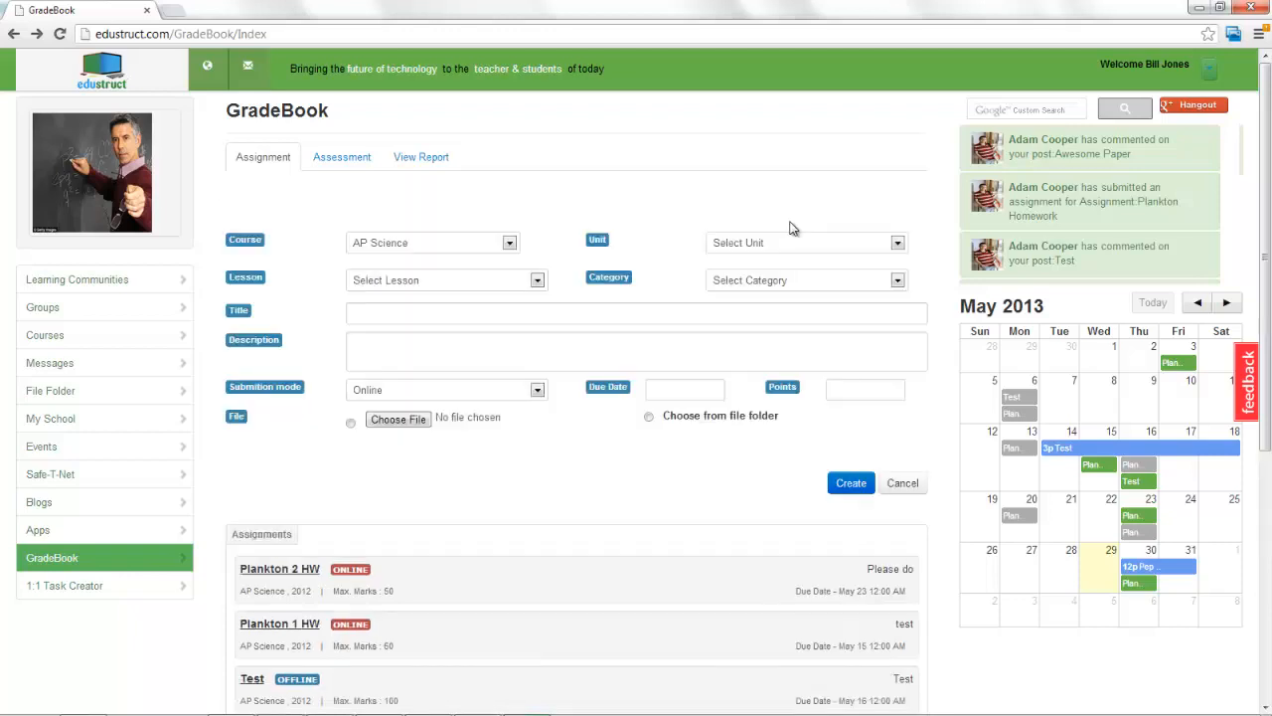
{"action": "left_click", "coordinate": [785, 282]}
{"action": "left_click", "coordinate": [785, 281]}
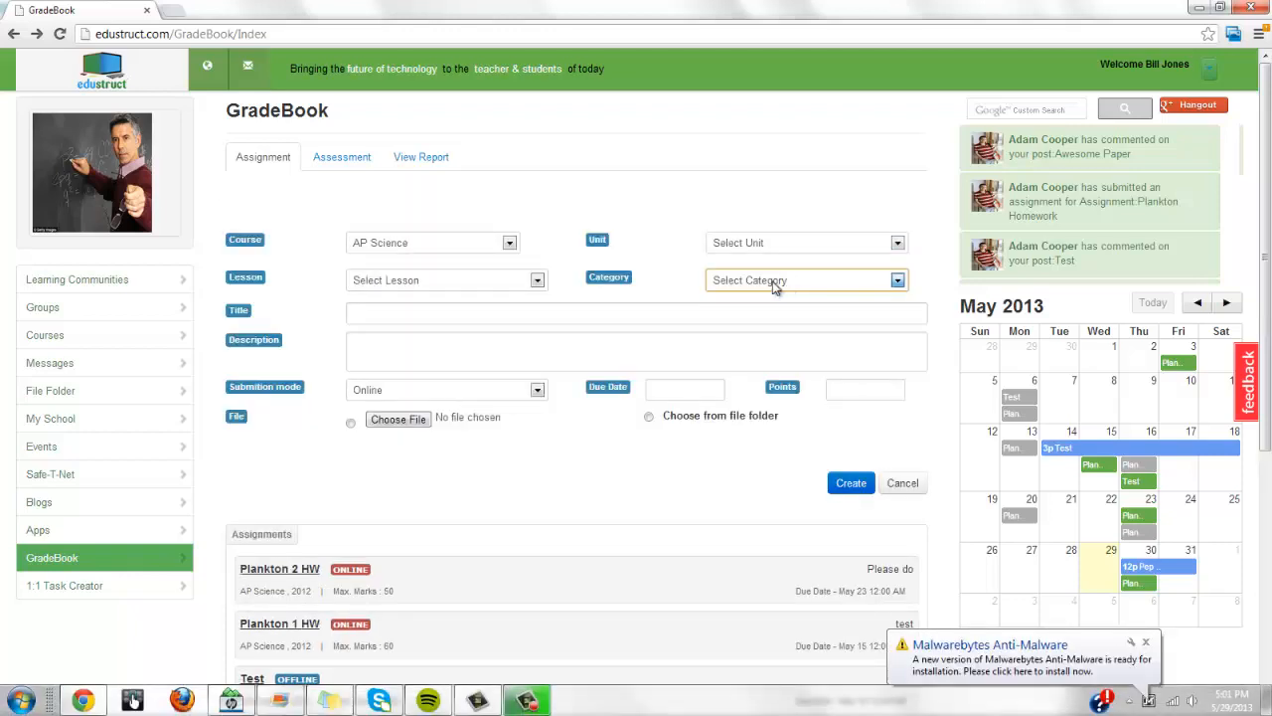
{"action": "left_click", "coordinate": [817, 246]}
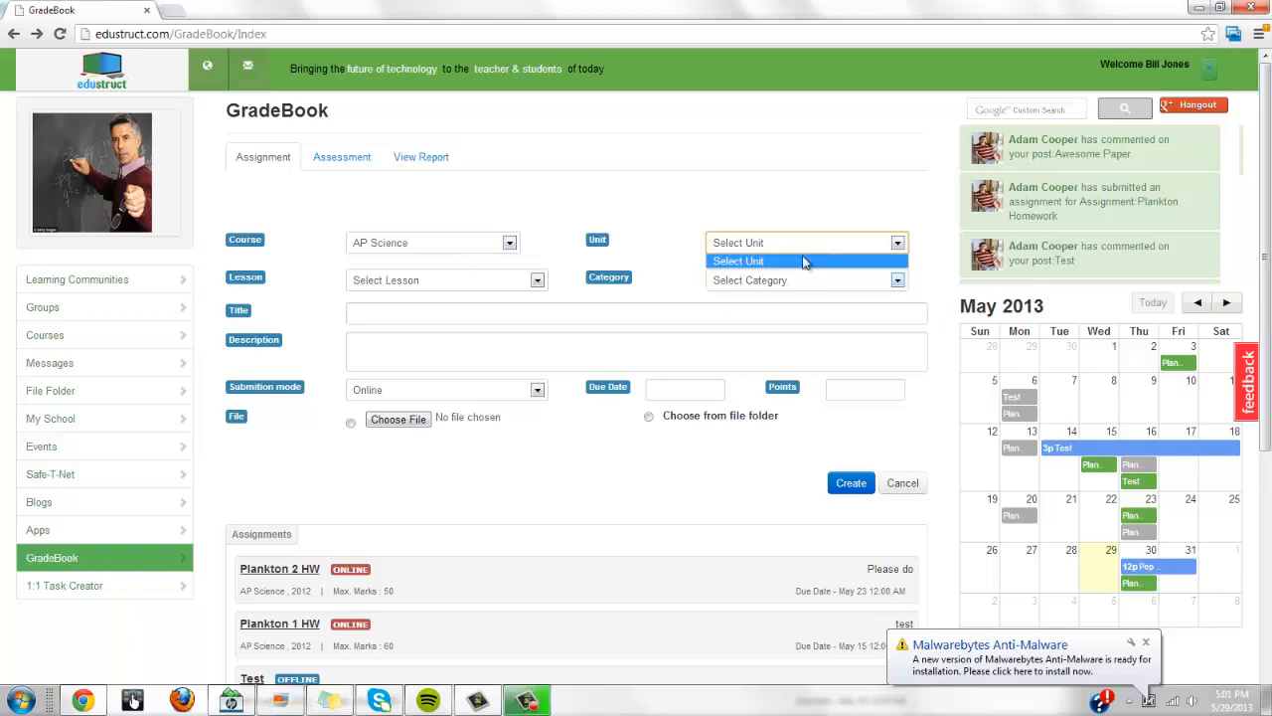
{"action": "left_click", "coordinate": [791, 240]}
{"action": "left_click", "coordinate": [791, 241]}
{"action": "left_click", "coordinate": [423, 247]}
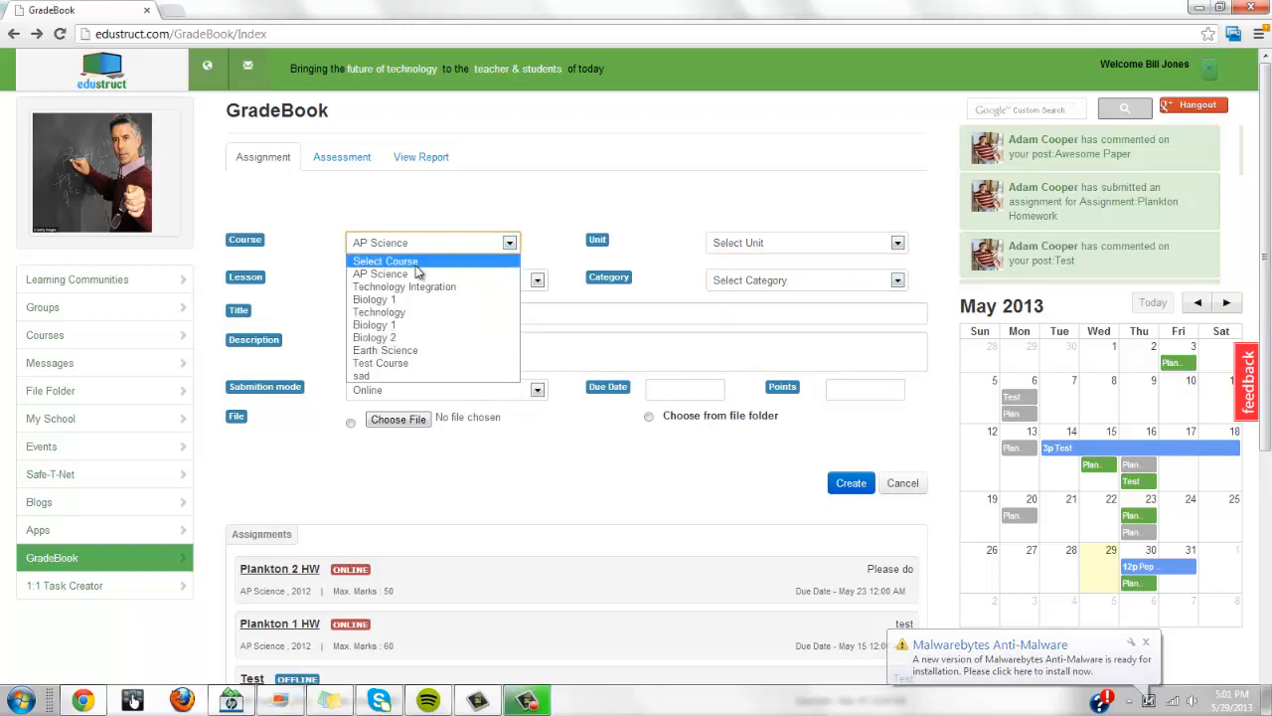
{"action": "left_click", "coordinate": [420, 274]}
{"action": "left_click", "coordinate": [799, 248]}
{"action": "left_click", "coordinate": [801, 247]}
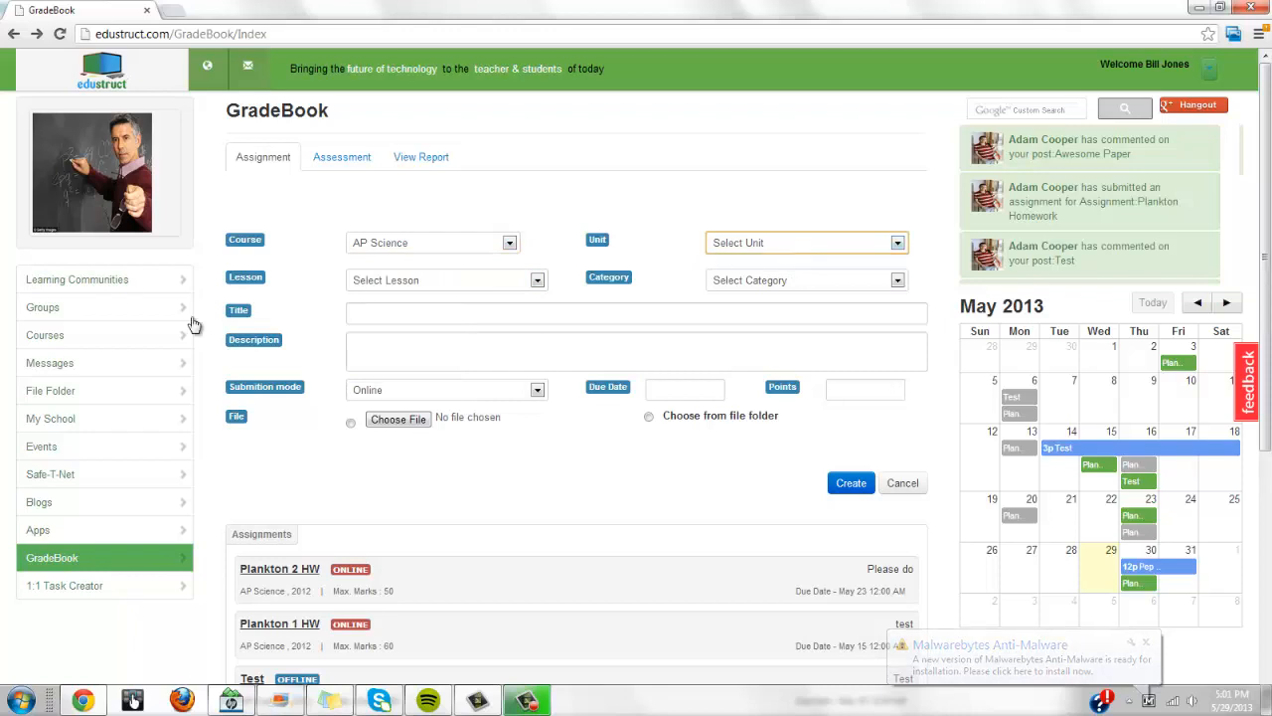
{"action": "left_click", "coordinate": [265, 164]}
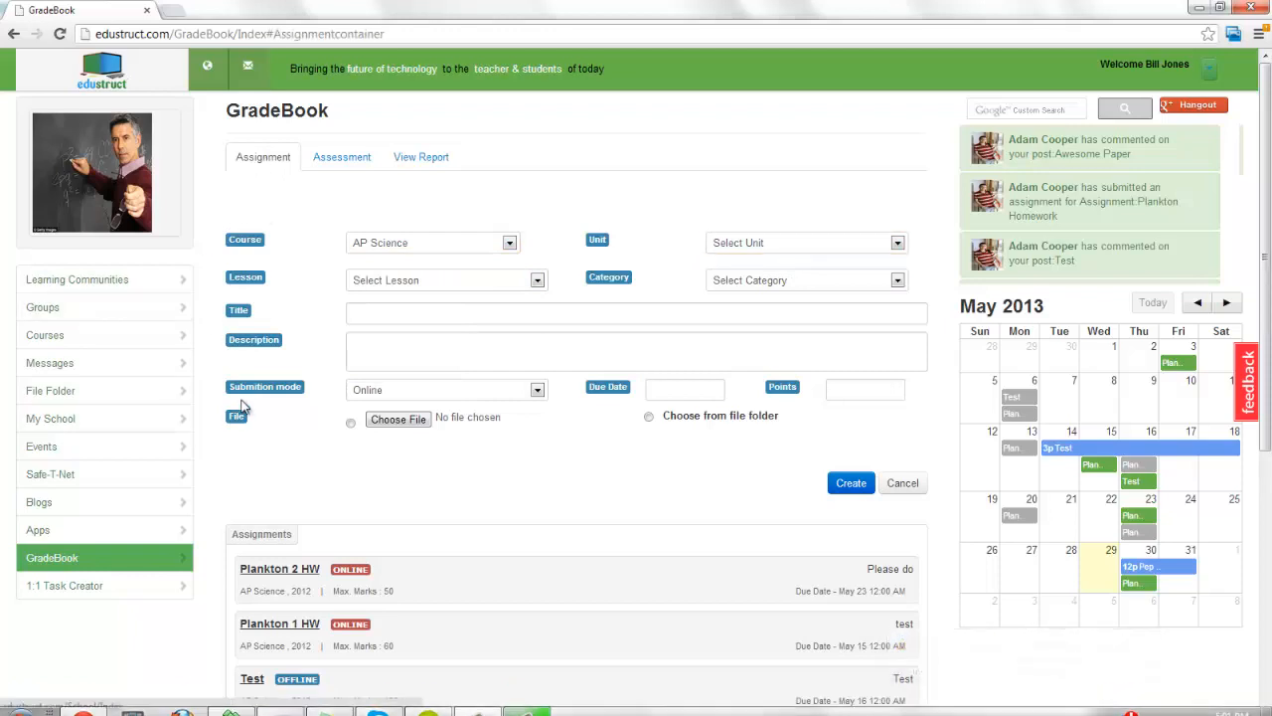
{"action": "left_click", "coordinate": [99, 556]}
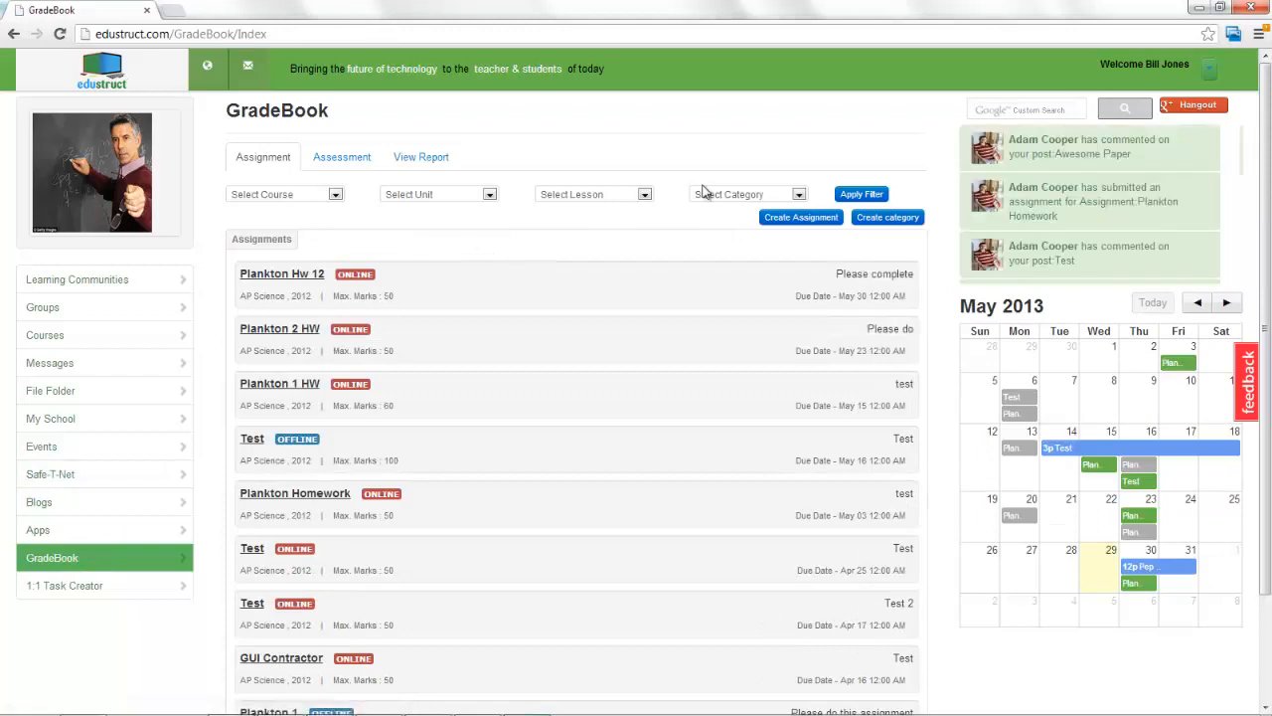
- Create a new assignment category named Quiz and close the category details
{"action": "left_click", "coordinate": [729, 195]}
{"action": "left_click", "coordinate": [731, 196]}
{"action": "left_click", "coordinate": [861, 224]}
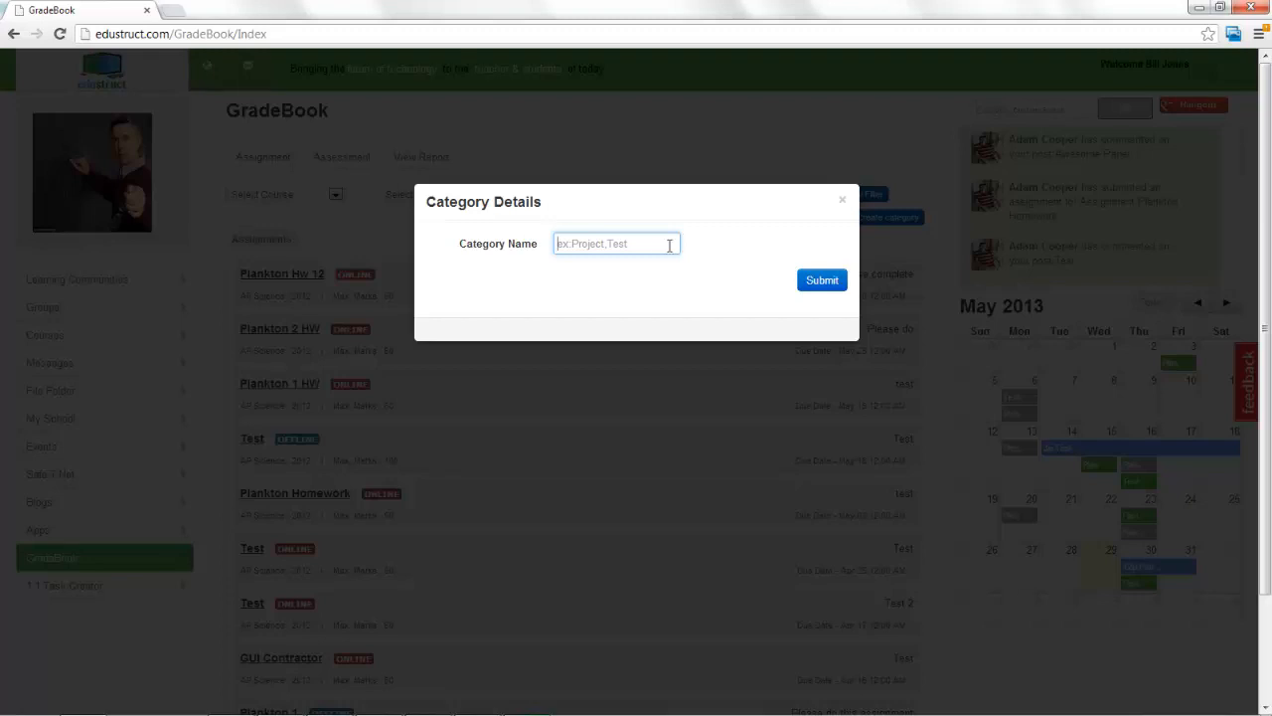
{"action": "type", "text": "Quiz"}
{"action": "left_click", "coordinate": [820, 281]}
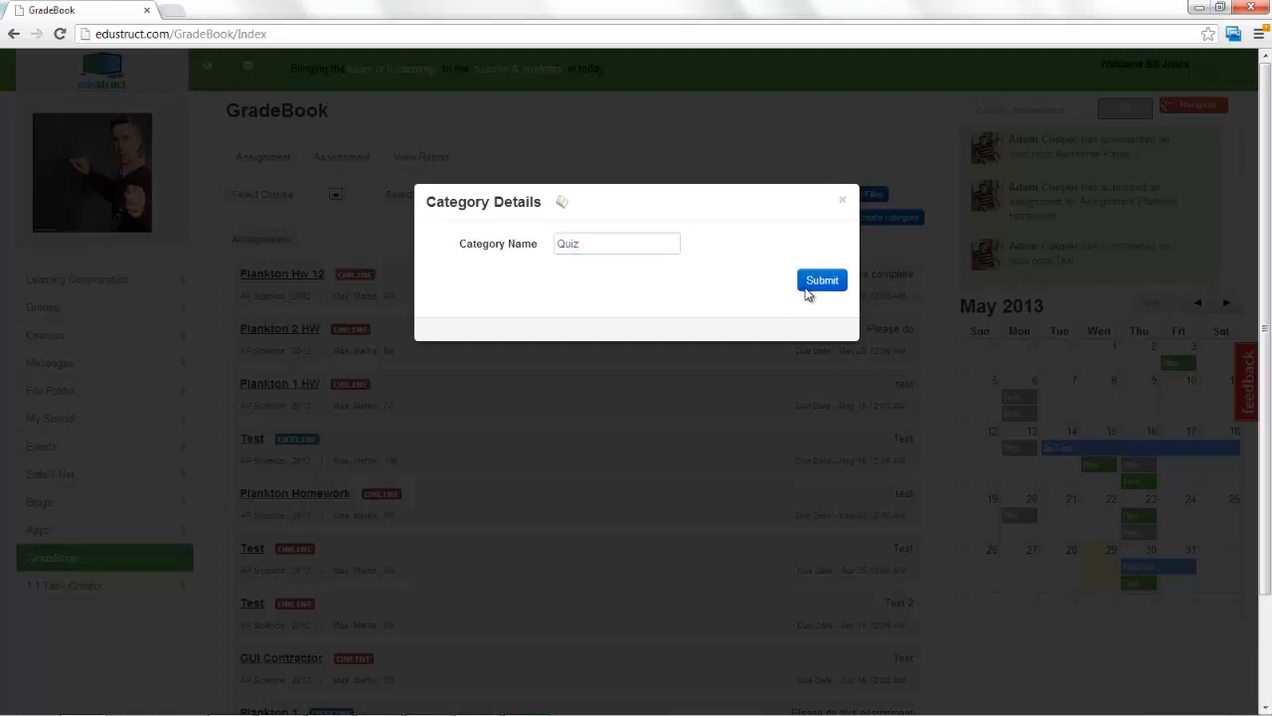
{"action": "left_click", "coordinate": [842, 204]}
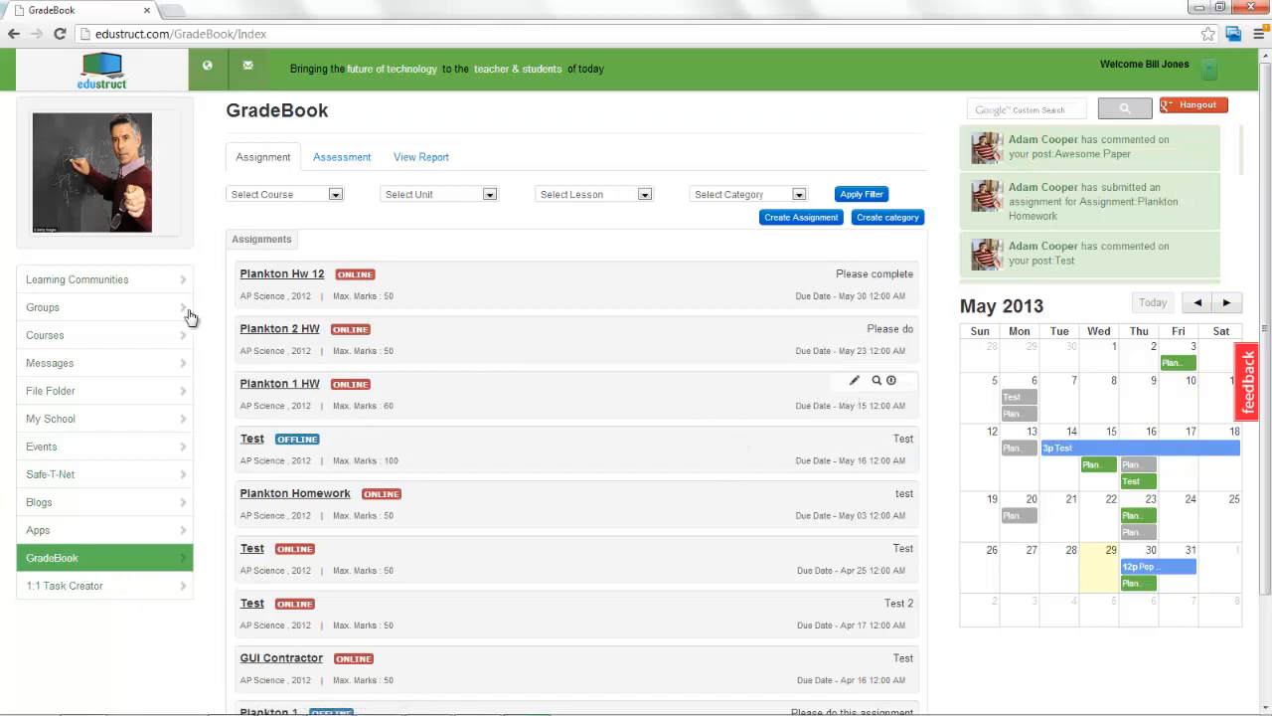
- Show the gradebook's assessments and start creating a new assessment
{"action": "left_click", "coordinate": [339, 161]}
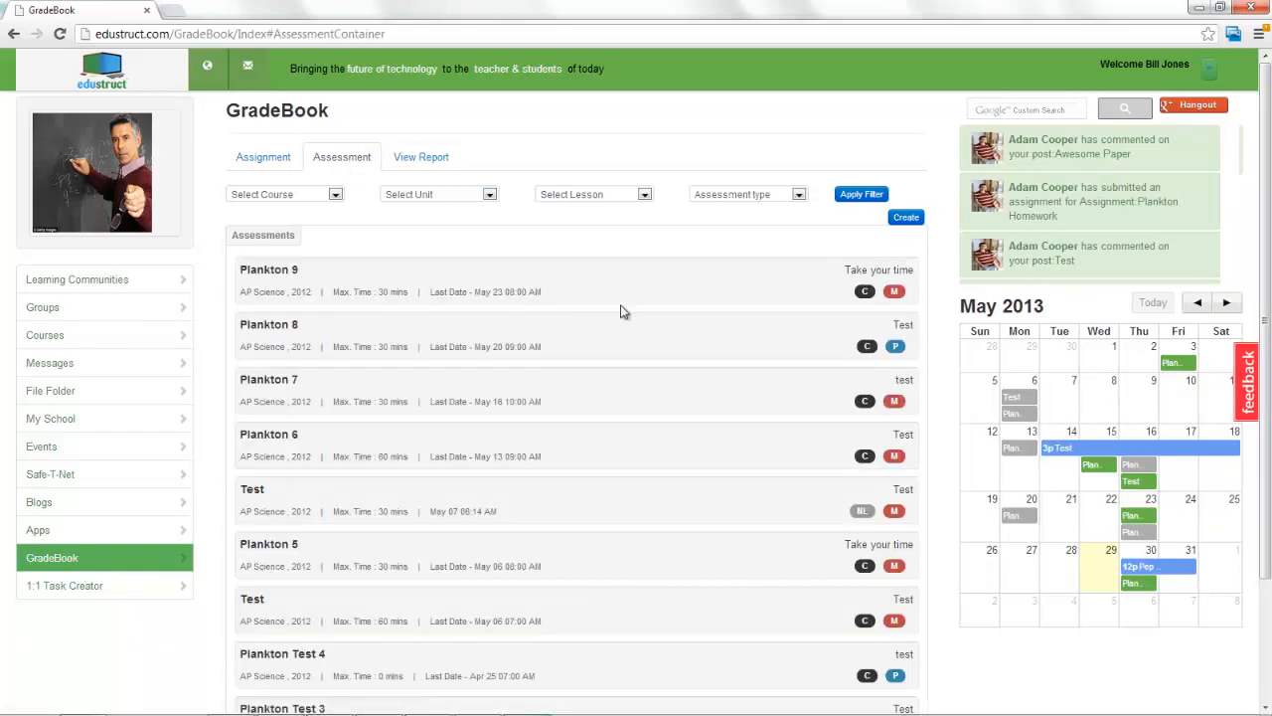
{"action": "mouse_move", "coordinate": [721, 283]}
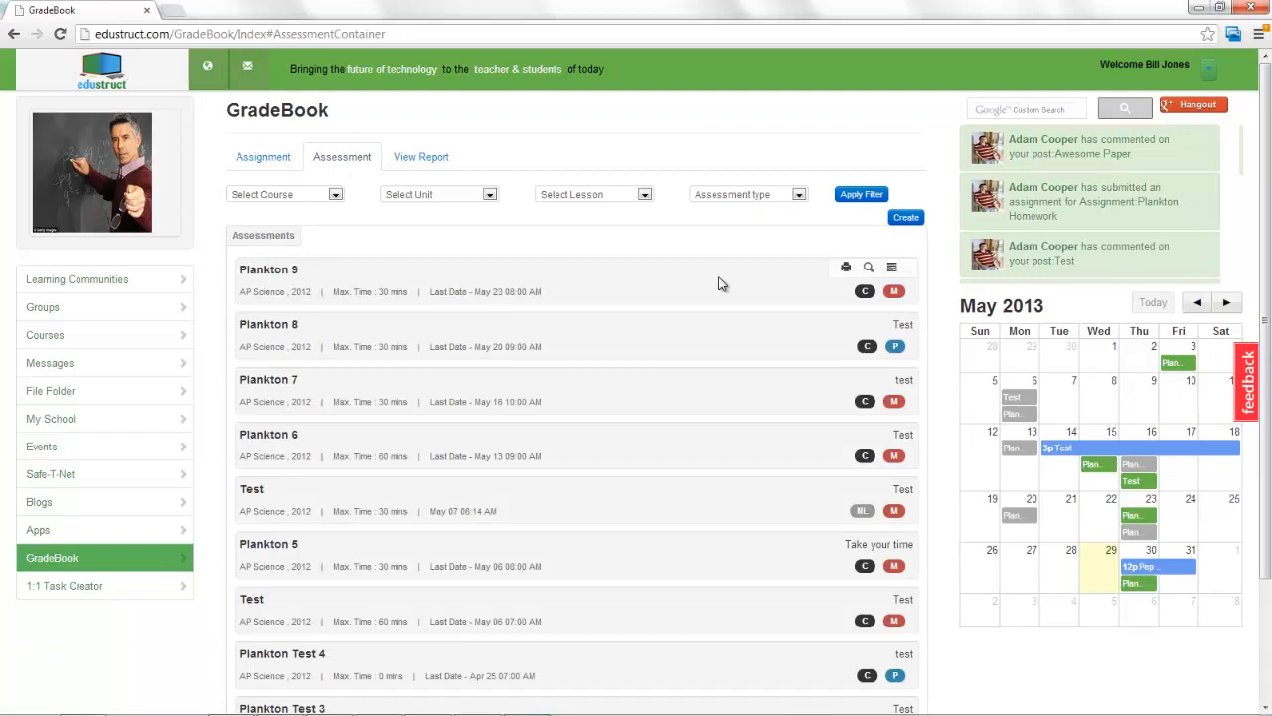
{"action": "left_click", "coordinate": [907, 219]}
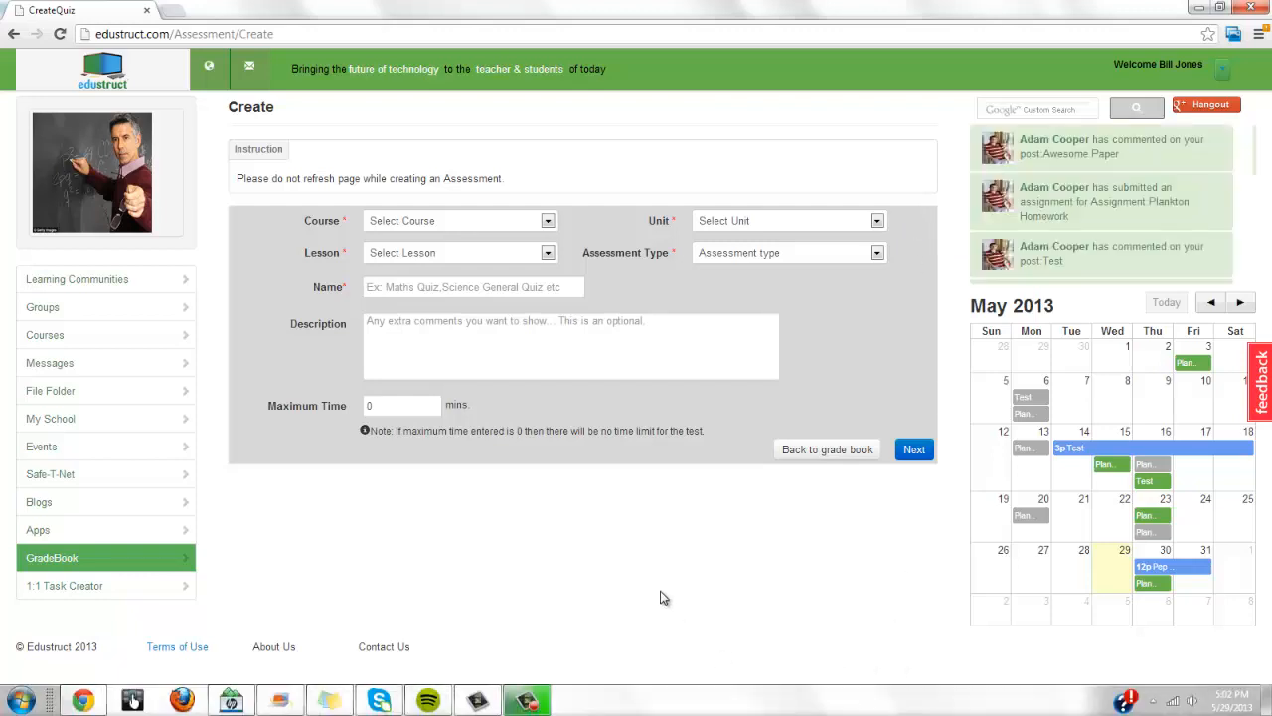
{"action": "left_click", "coordinate": [527, 708]}
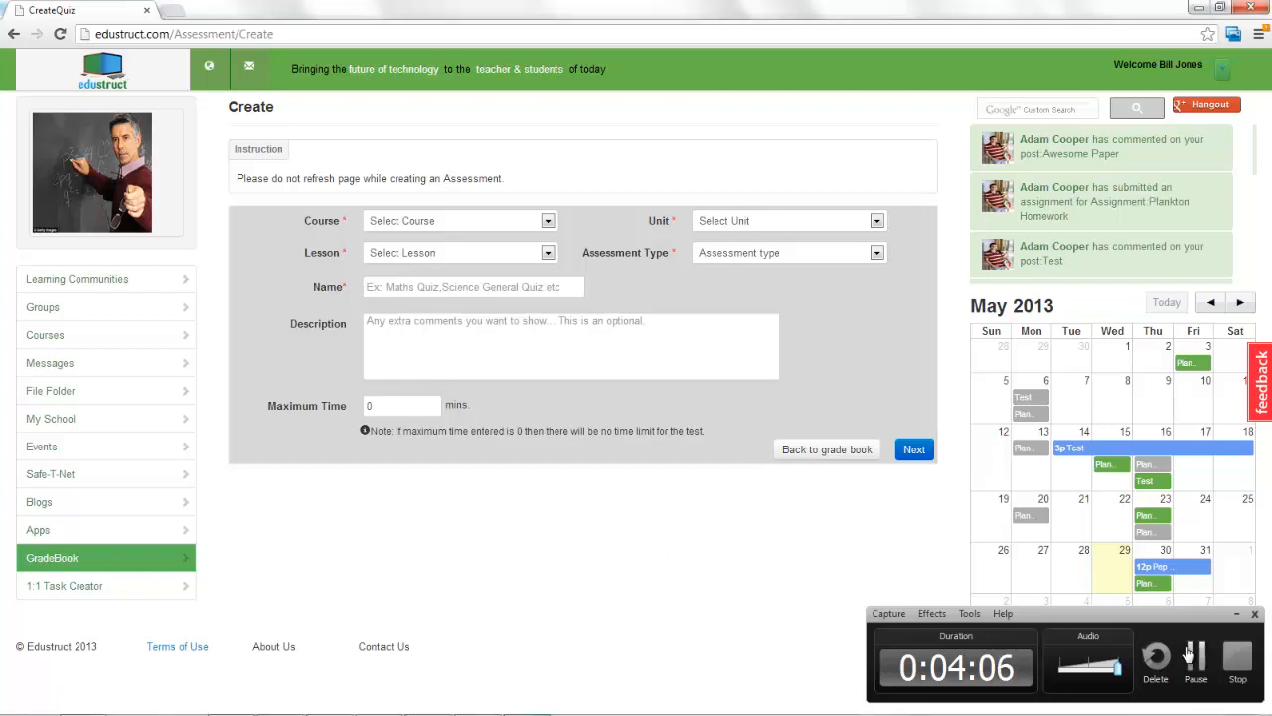
{"action": "left_click", "coordinate": [1239, 615]}
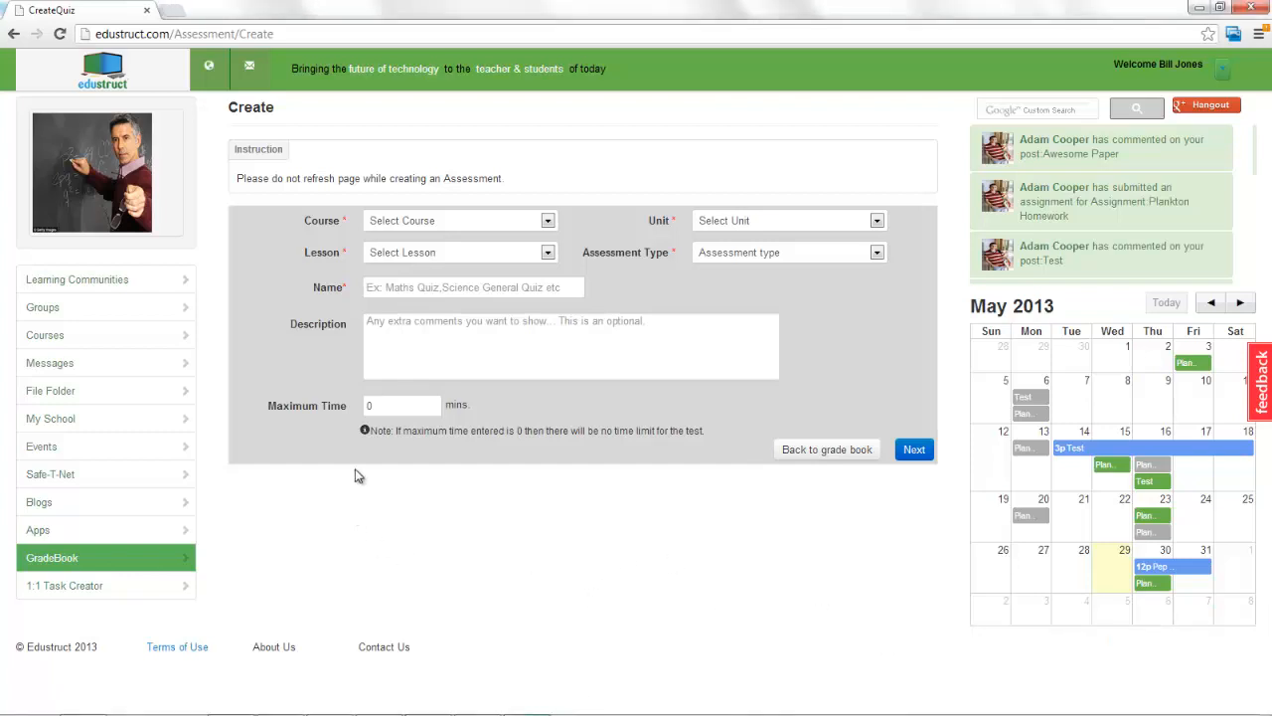
- Assign the assessment to course AP Science, unit Marine Biology and lesson Plankton, with assessment type Main Test
{"action": "left_click", "coordinate": [523, 222]}
{"action": "left_click", "coordinate": [498, 246]}
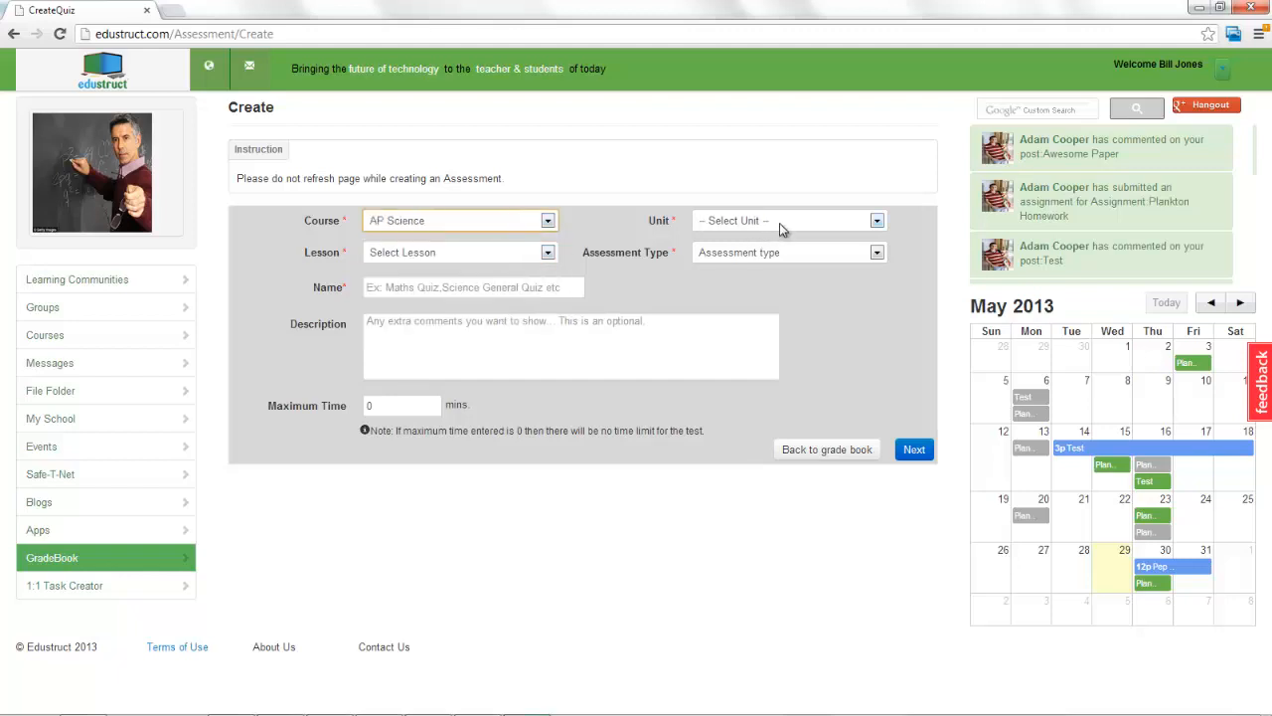
{"action": "left_click", "coordinate": [779, 222]}
{"action": "left_click", "coordinate": [775, 252]}
{"action": "left_click", "coordinate": [532, 257]}
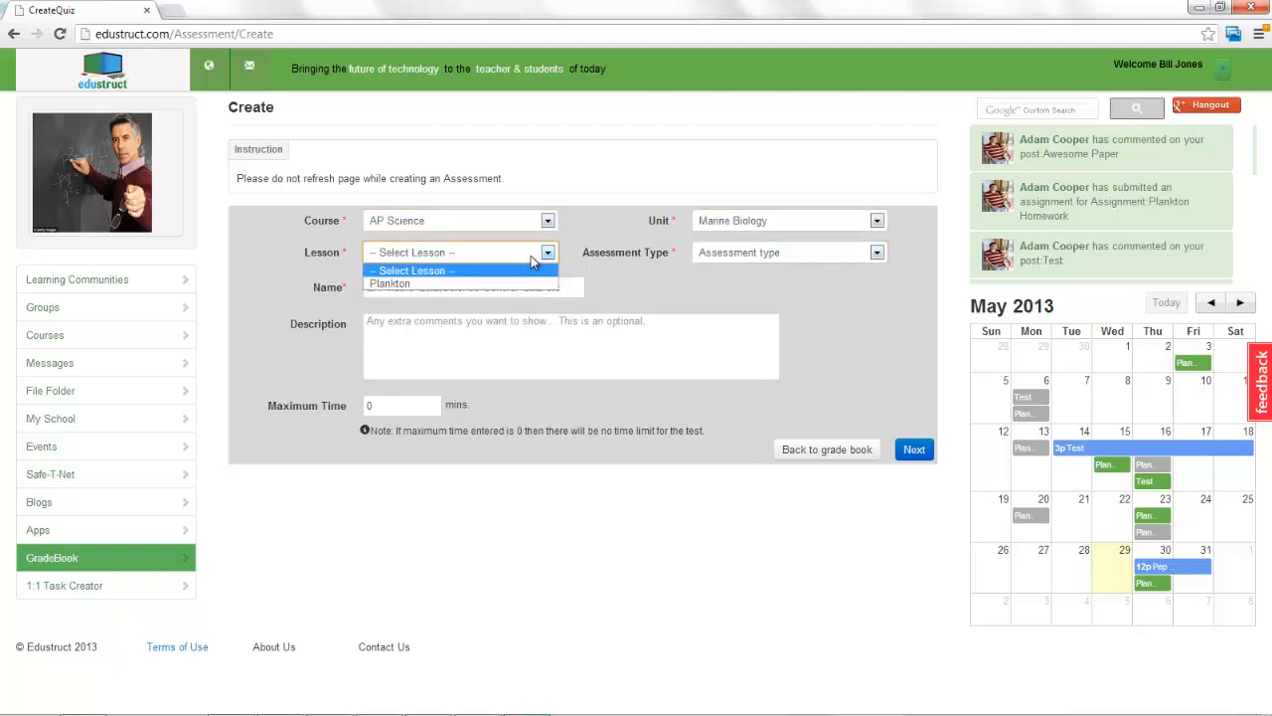
{"action": "left_click", "coordinate": [537, 283]}
{"action": "left_click", "coordinate": [730, 261]}
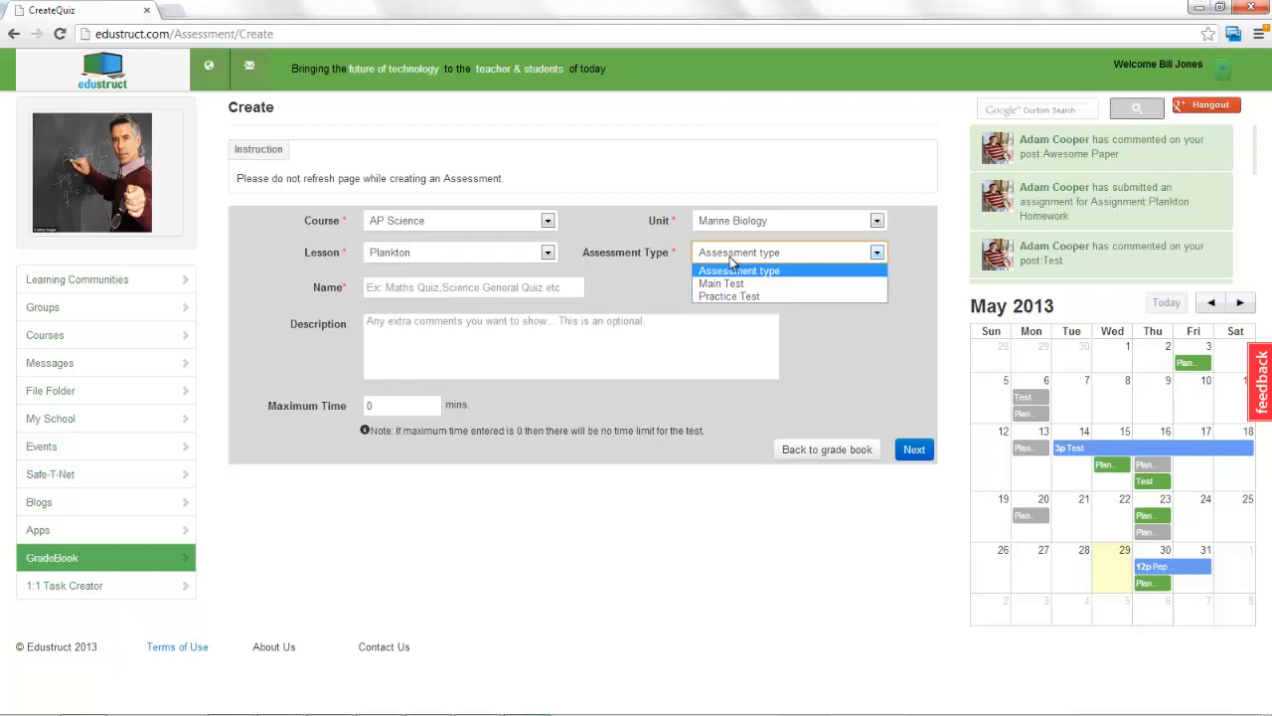
{"action": "left_click", "coordinate": [739, 284]}
- Name the assessment Marine Biology Unit Test, describe it as "Please complete and take your time", limit it to 30 minutes and continue
{"action": "left_click", "coordinate": [552, 290]}
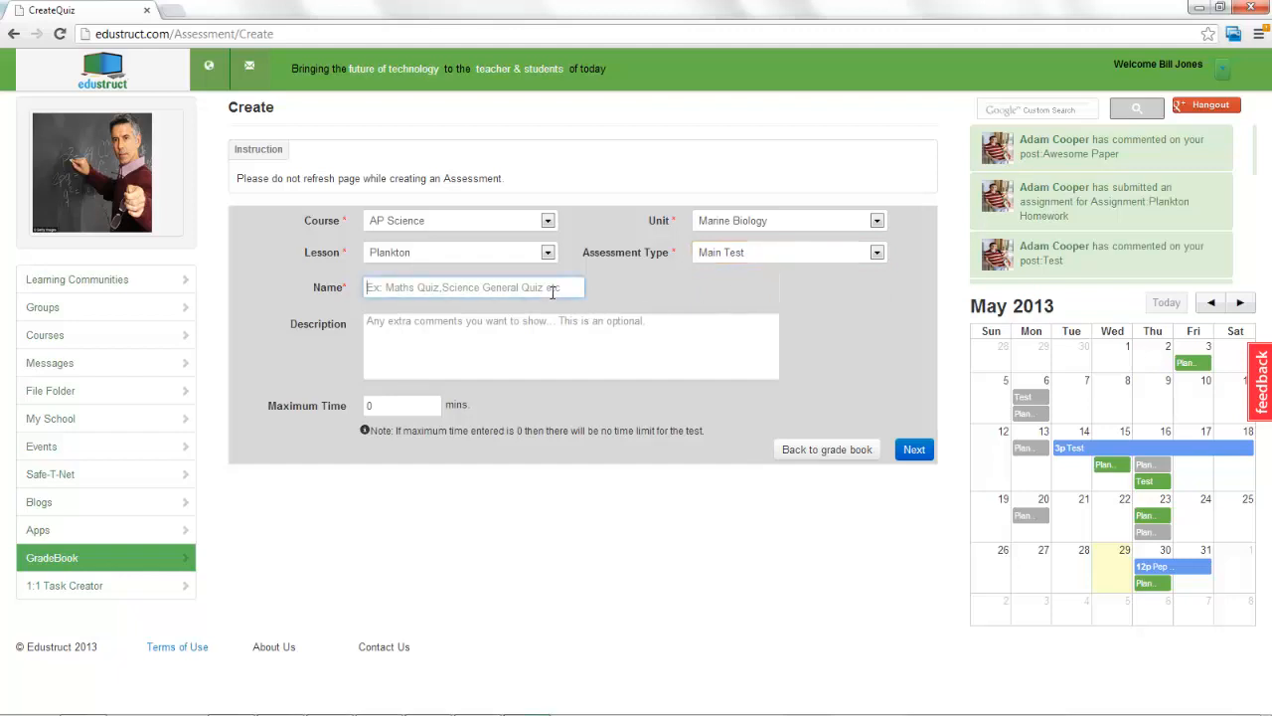
{"action": "type", "text": "Marine "}
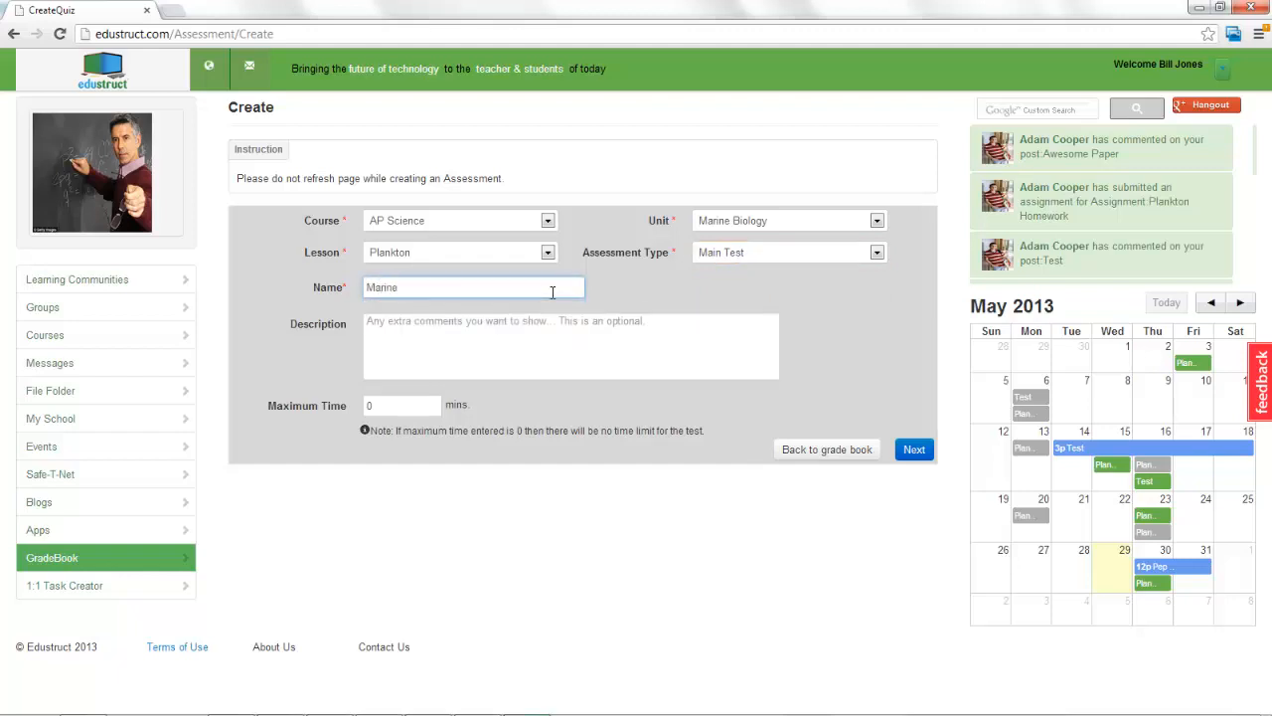
{"action": "type", "text": "Biology Unit Test"}
{"action": "left_click", "coordinate": [505, 361]}
{"action": "type", "text": "Ple"}
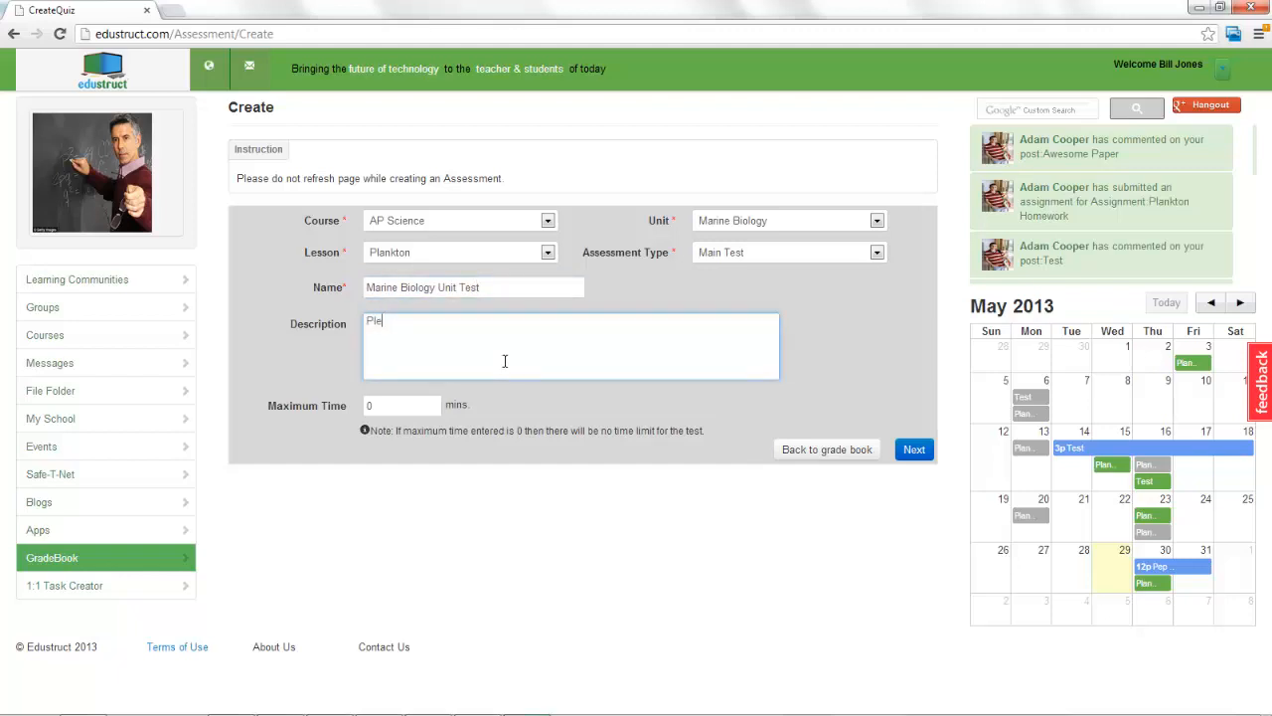
{"action": "type", "text": "ase complete and take your t"}
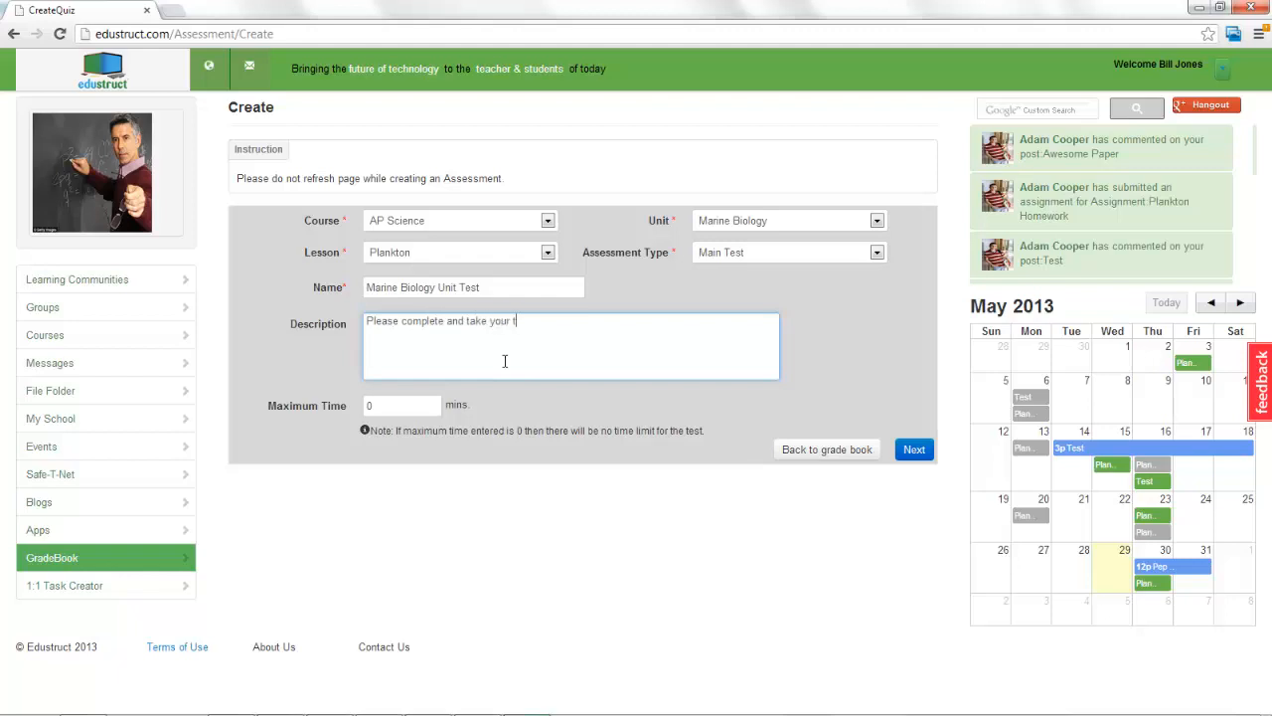
{"action": "type", "text": "ime"}
{"action": "left_click", "coordinate": [426, 412]}
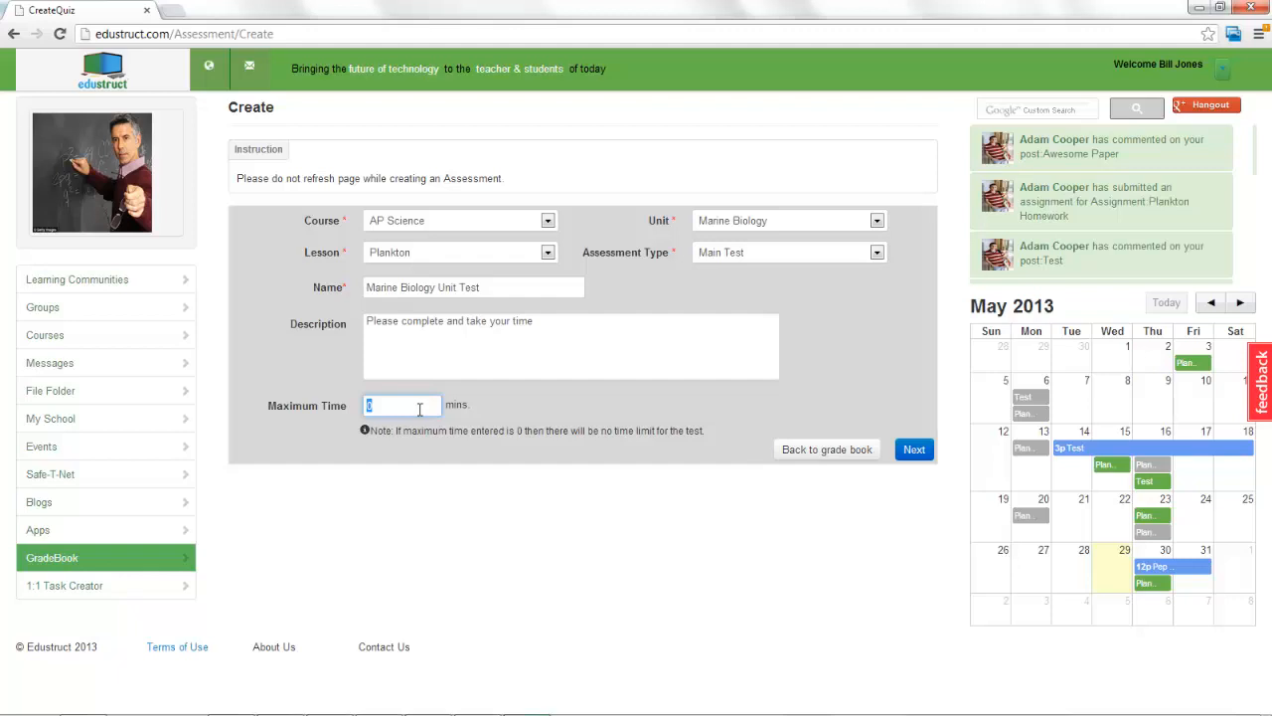
{"action": "type", "text": "30"}
{"action": "left_click", "coordinate": [905, 450]}
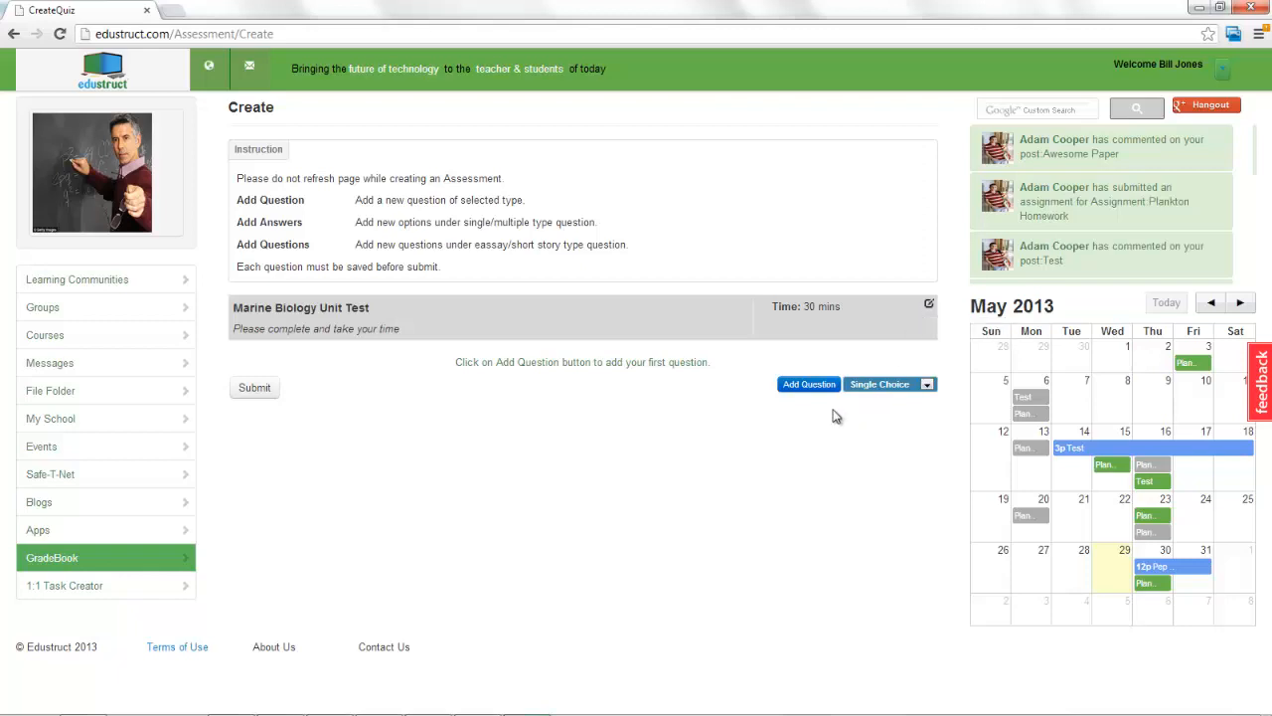
- Add a single choice question reading "What Is Marine Biology" with standard 2.1
{"action": "left_click", "coordinate": [877, 389]}
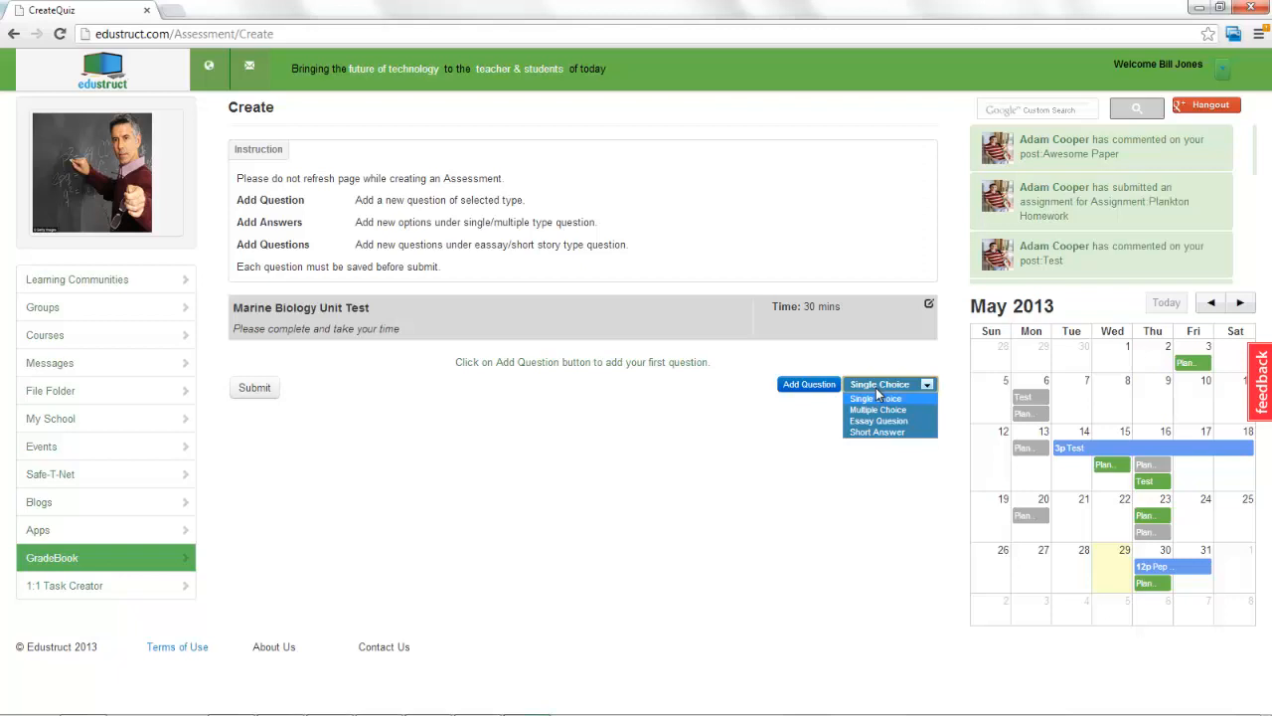
{"action": "left_click", "coordinate": [887, 399]}
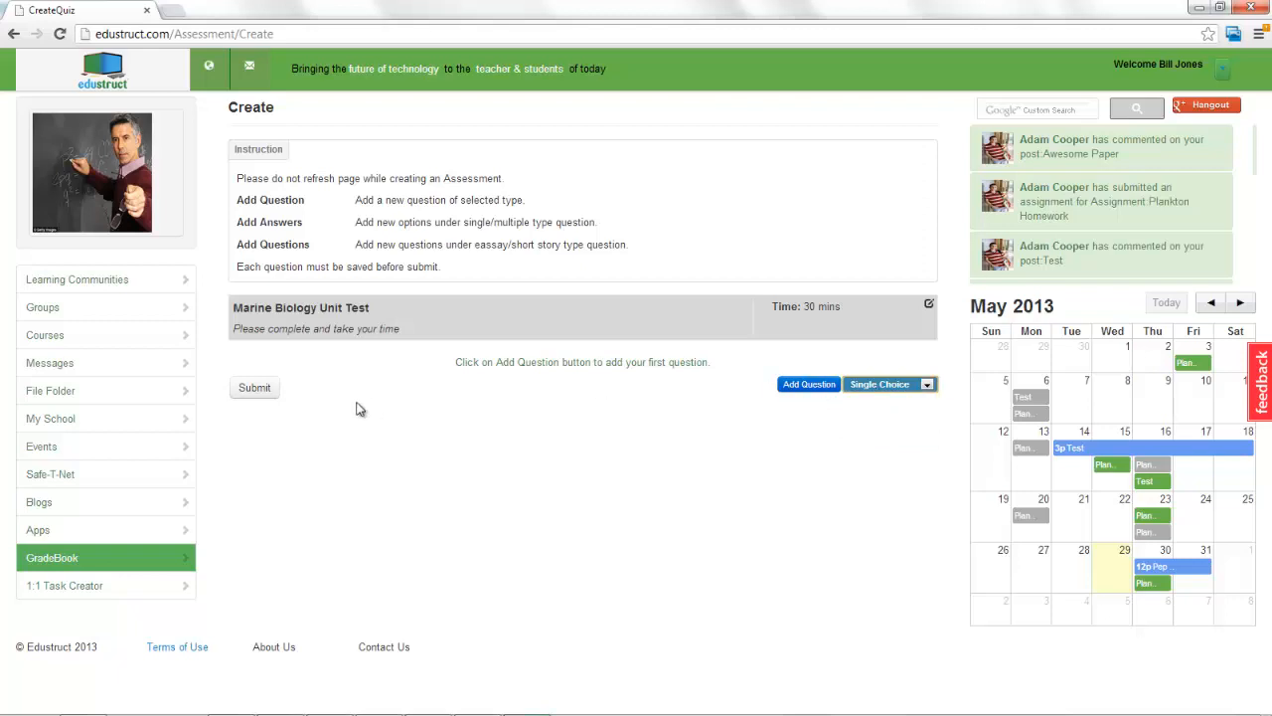
{"action": "left_click", "coordinate": [803, 388]}
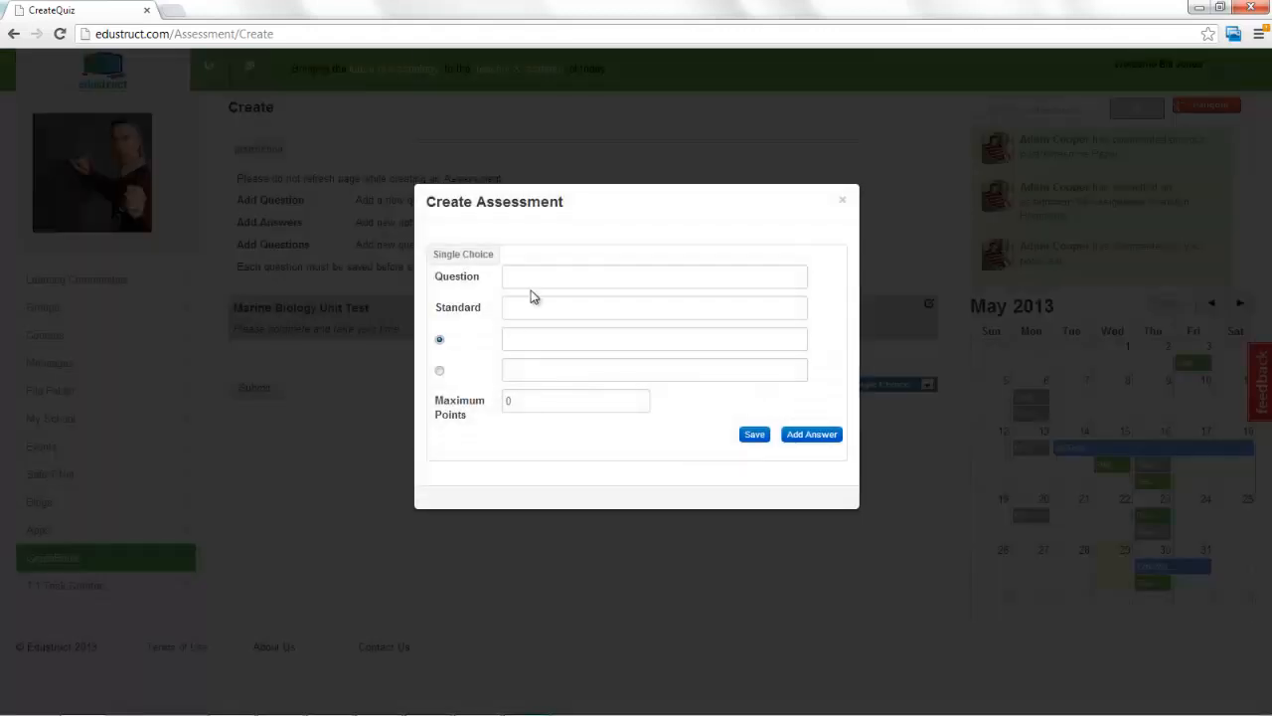
{"action": "left_click", "coordinate": [532, 282]}
{"action": "type", "text": "W"}
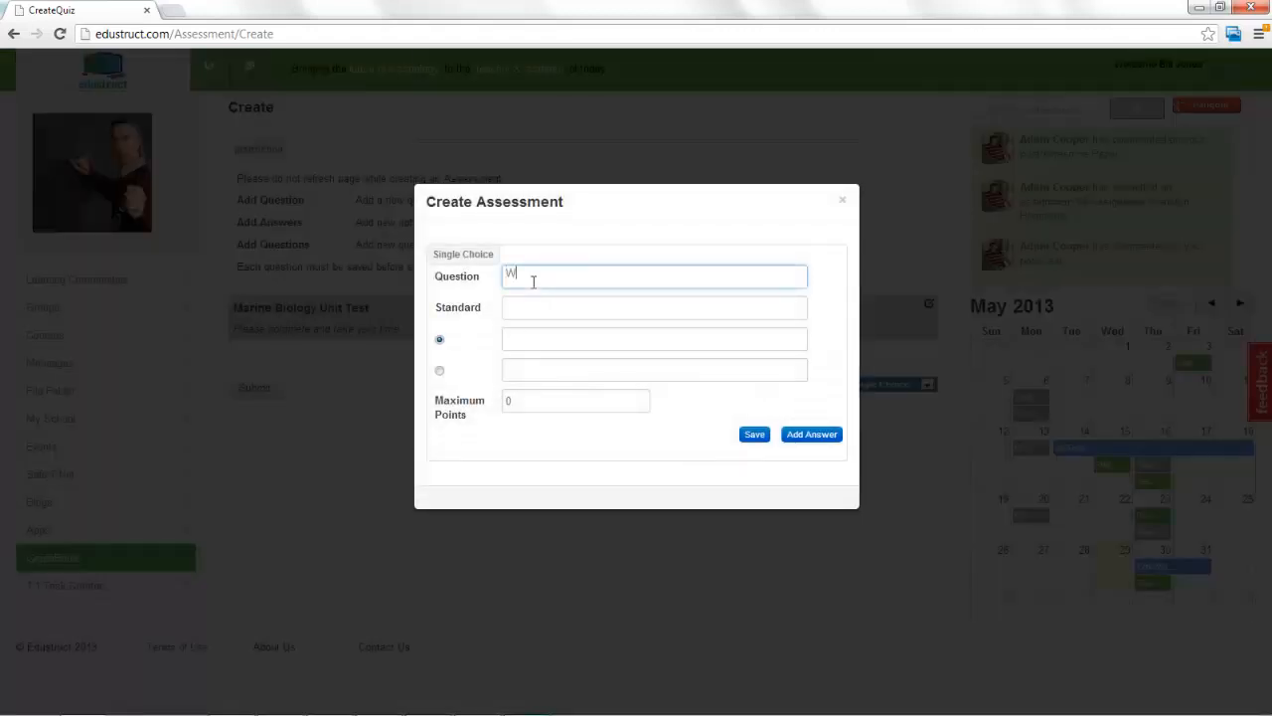
{"action": "type", "text": "hat is Marine Bio"}
{"action": "key", "text": "BackSpace"}
{"action": "type", "text": "ology"}
{"action": "key", "text": "Tab"}
{"action": "type", "text": "2.1"}
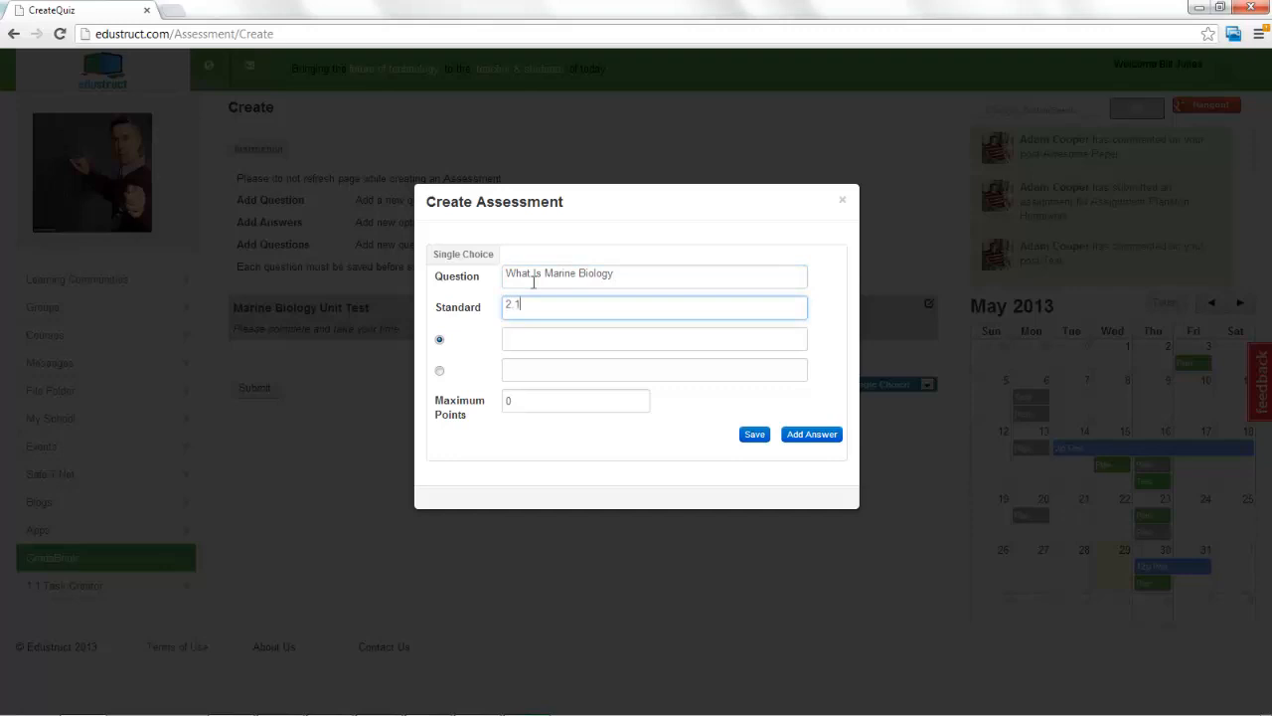
{"action": "key", "text": "Tab"}
- Add two more answer options to the question and fill the four answers with 1, 2, 3 and 4
{"action": "left_click", "coordinate": [821, 437]}
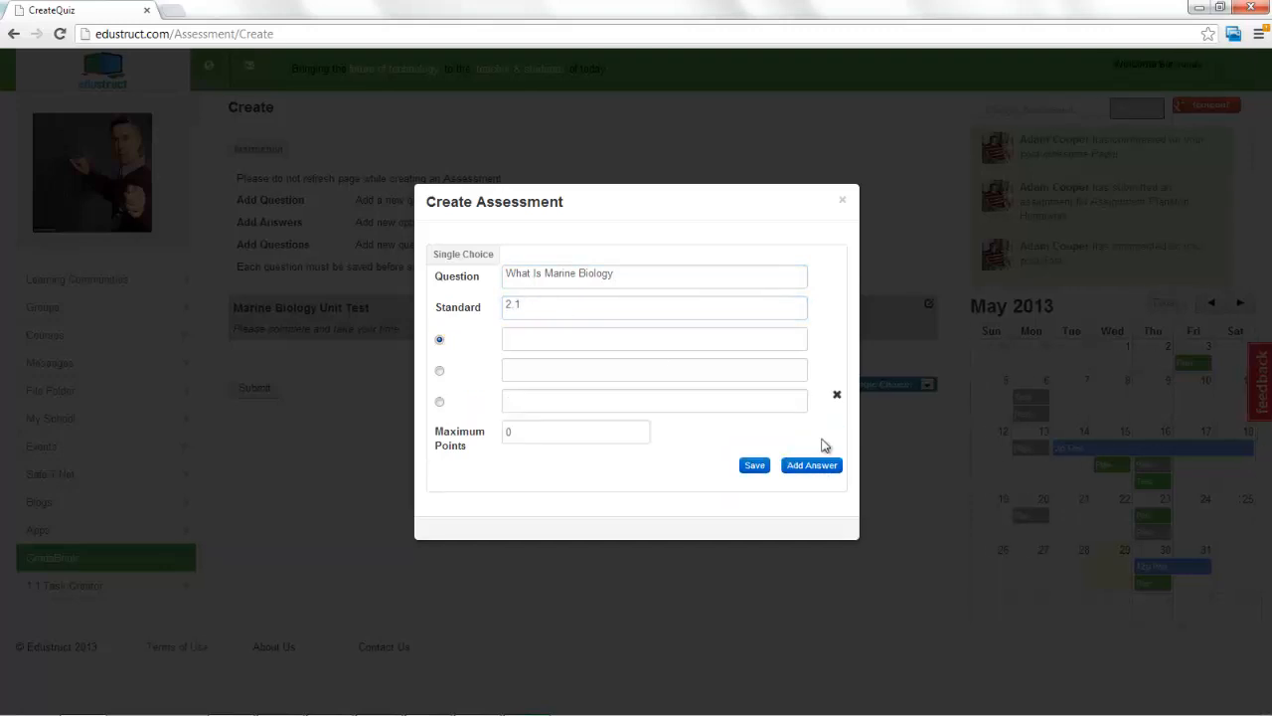
{"action": "left_click", "coordinate": [821, 465]}
{"action": "left_click", "coordinate": [557, 334]}
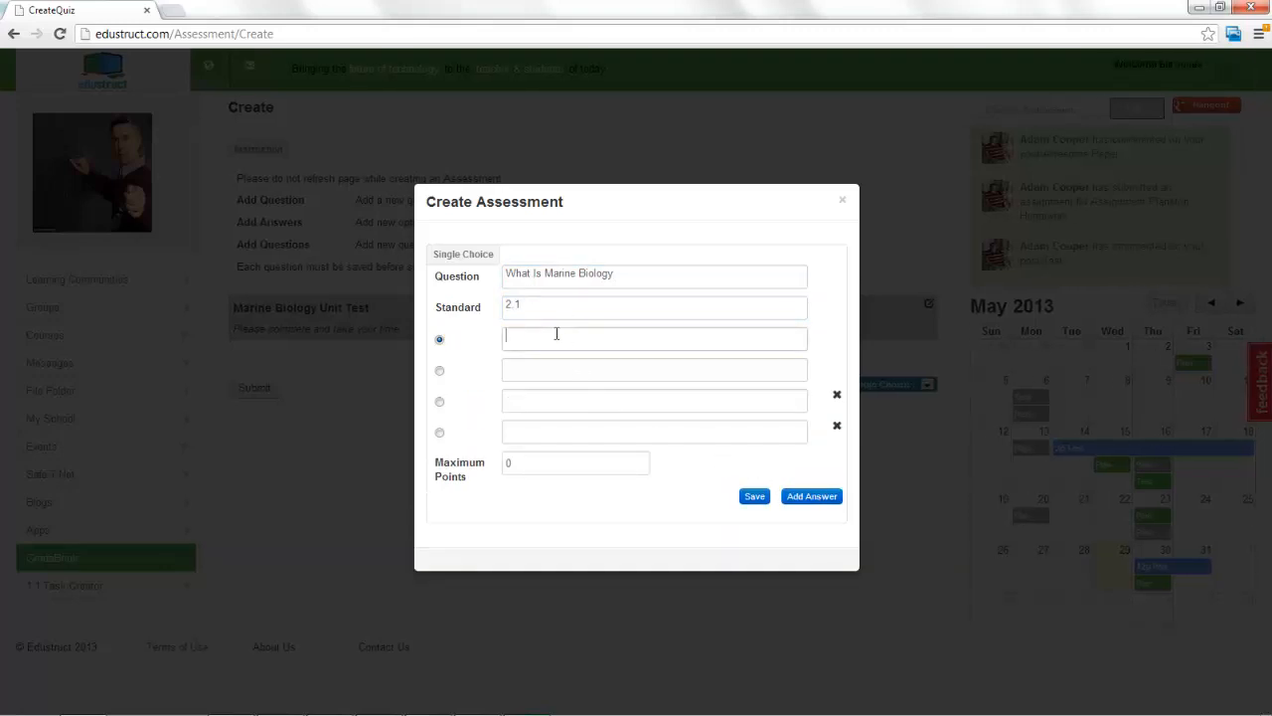
{"action": "type", "text": "1"}
{"action": "key", "text": "Tab"}
{"action": "type", "text": "2"}
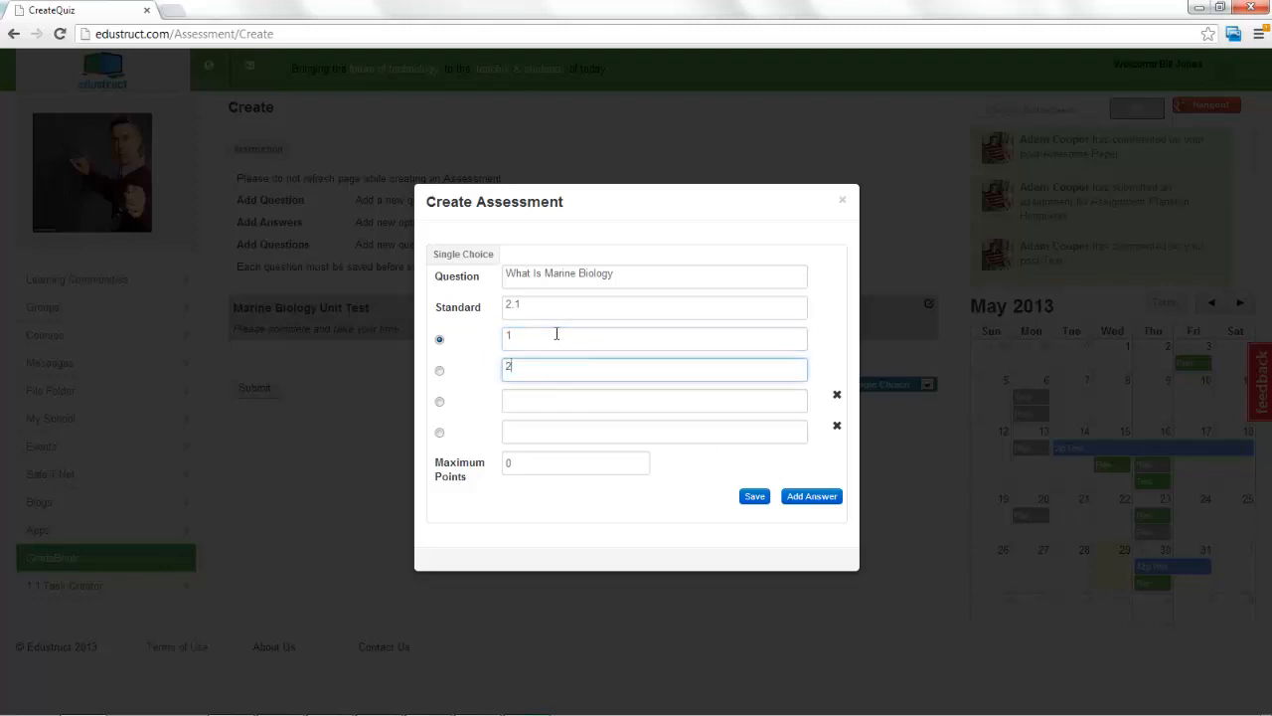
{"action": "key", "text": "Tab"}
{"action": "type", "text": "3"}
{"action": "key", "text": "Tab"}
{"action": "type", "text": "4"}
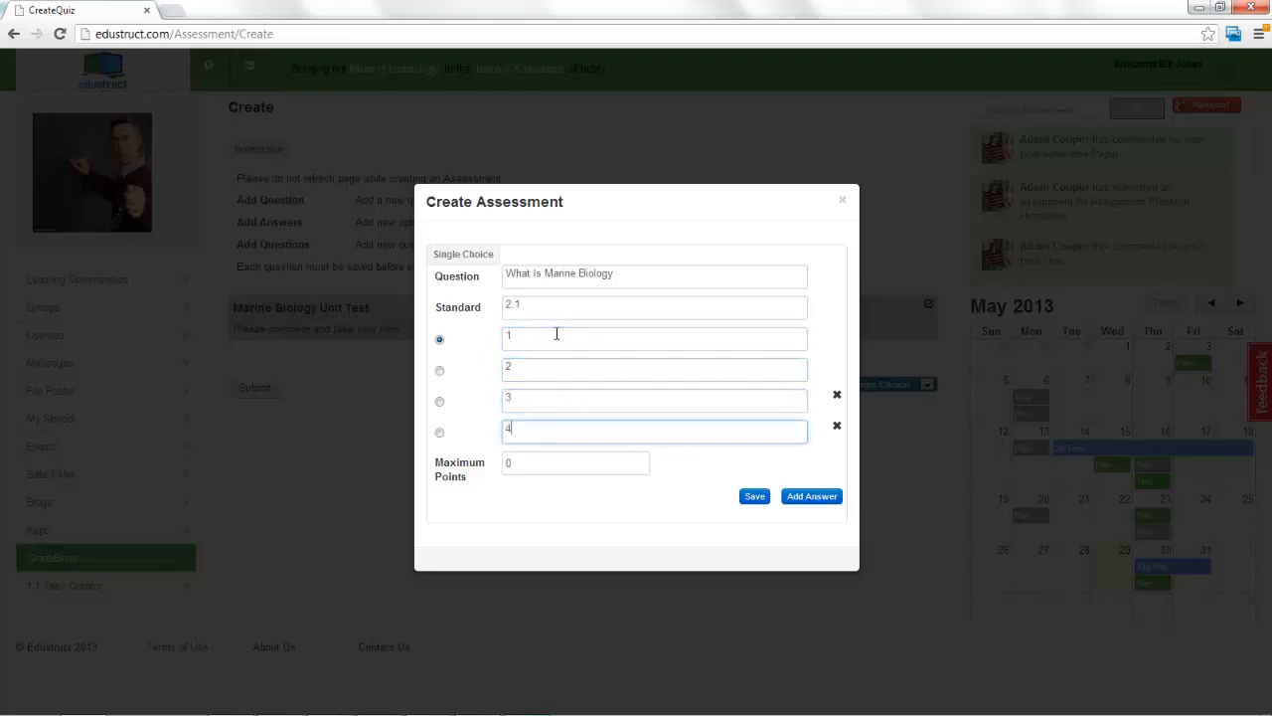
- Mark answer 3 as correct, set the maximum points to 50 and save the single choice question
{"action": "left_click", "coordinate": [439, 401]}
{"action": "double_click", "coordinate": [534, 463]}
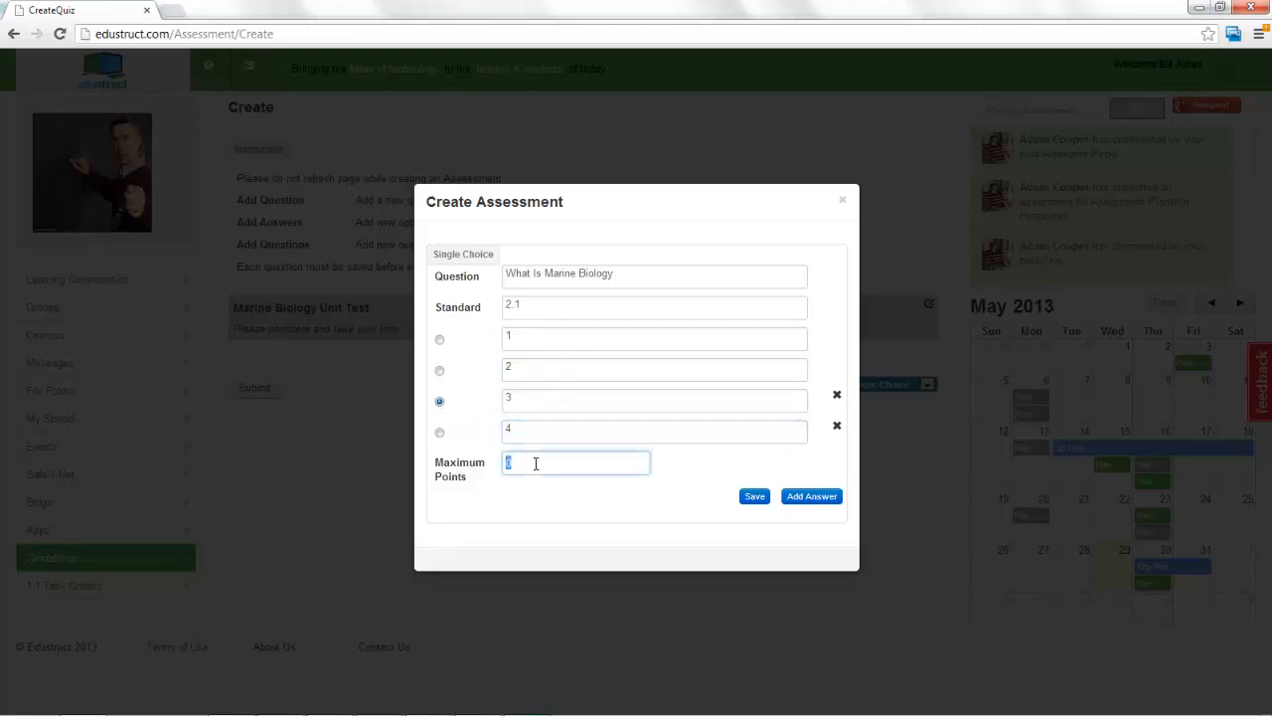
{"action": "type", "text": "50"}
{"action": "left_click", "coordinate": [755, 497]}
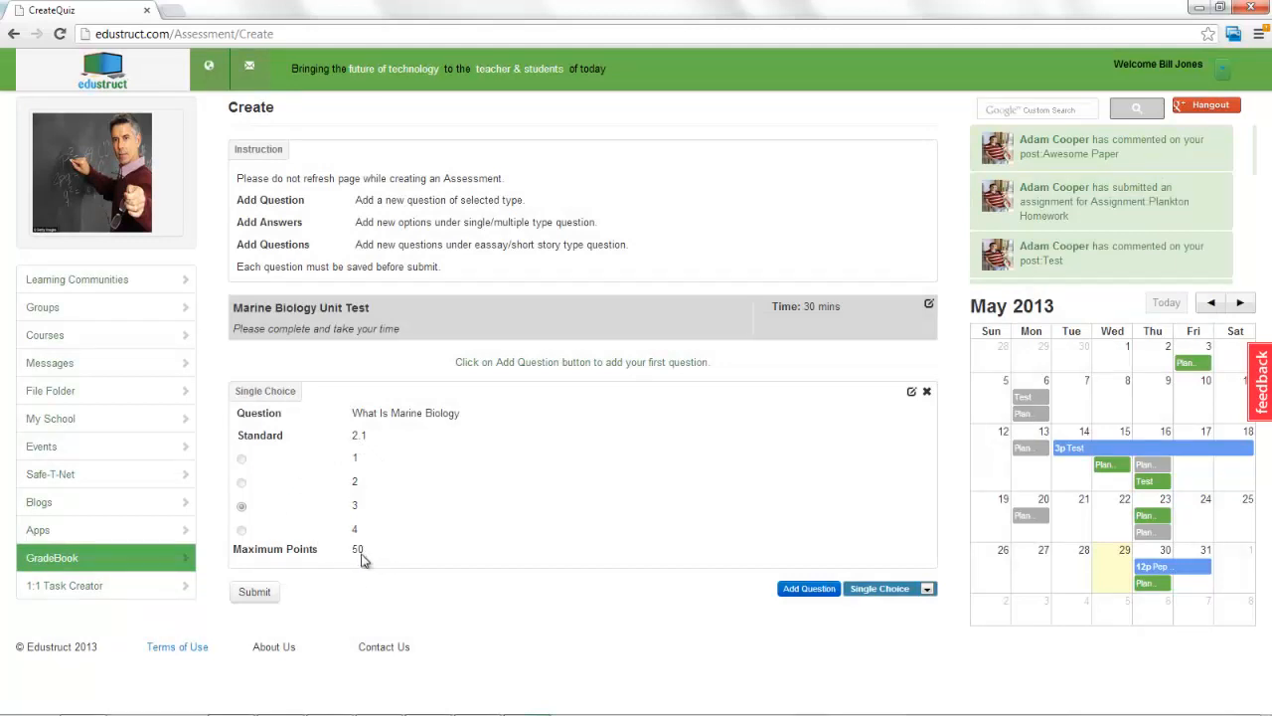
- Add an essay question with the topic Marine Biology and standard 2.1
{"action": "left_click", "coordinate": [875, 591]}
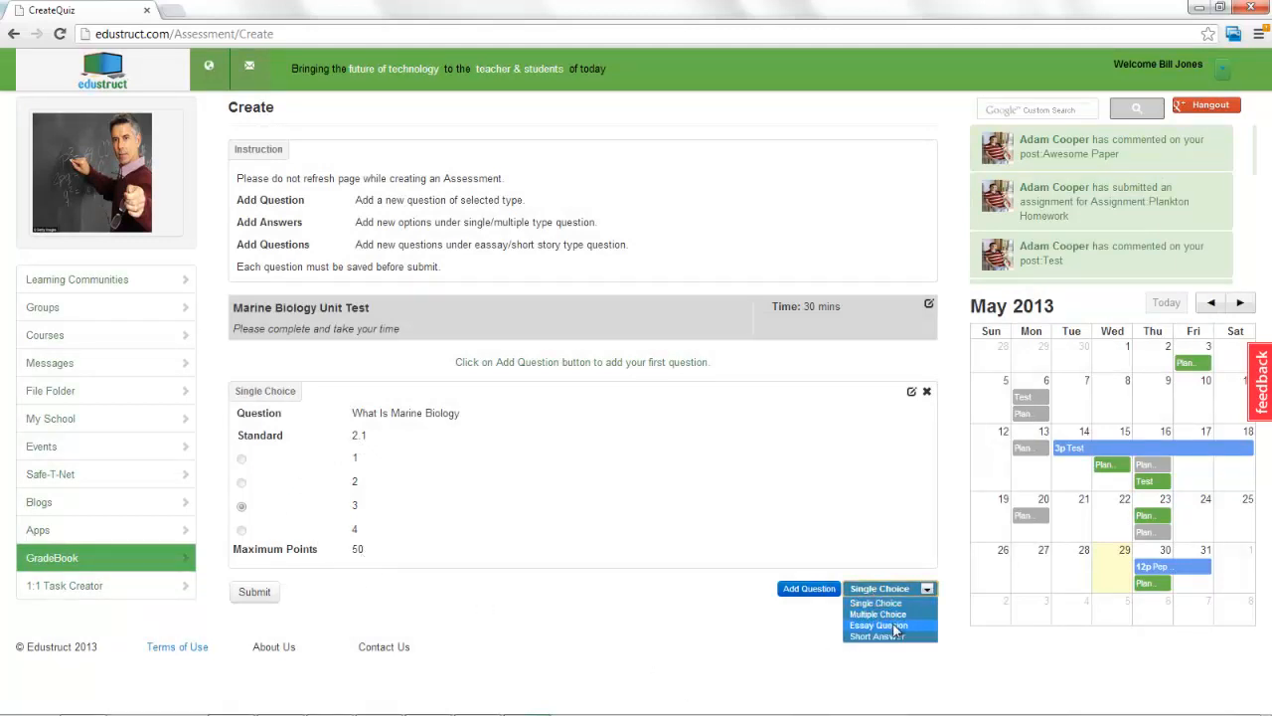
{"action": "left_click", "coordinate": [888, 628]}
{"action": "left_click", "coordinate": [809, 589]}
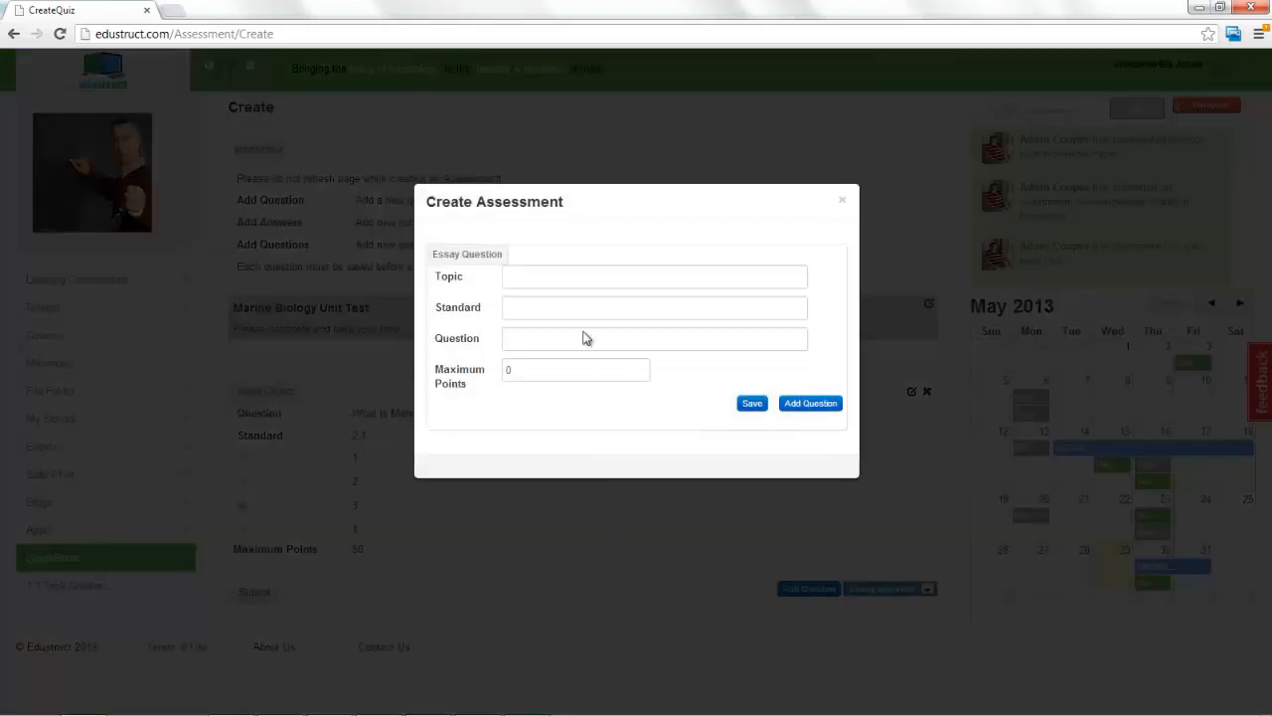
{"action": "left_click", "coordinate": [575, 277]}
{"action": "type", "text": "Ma"}
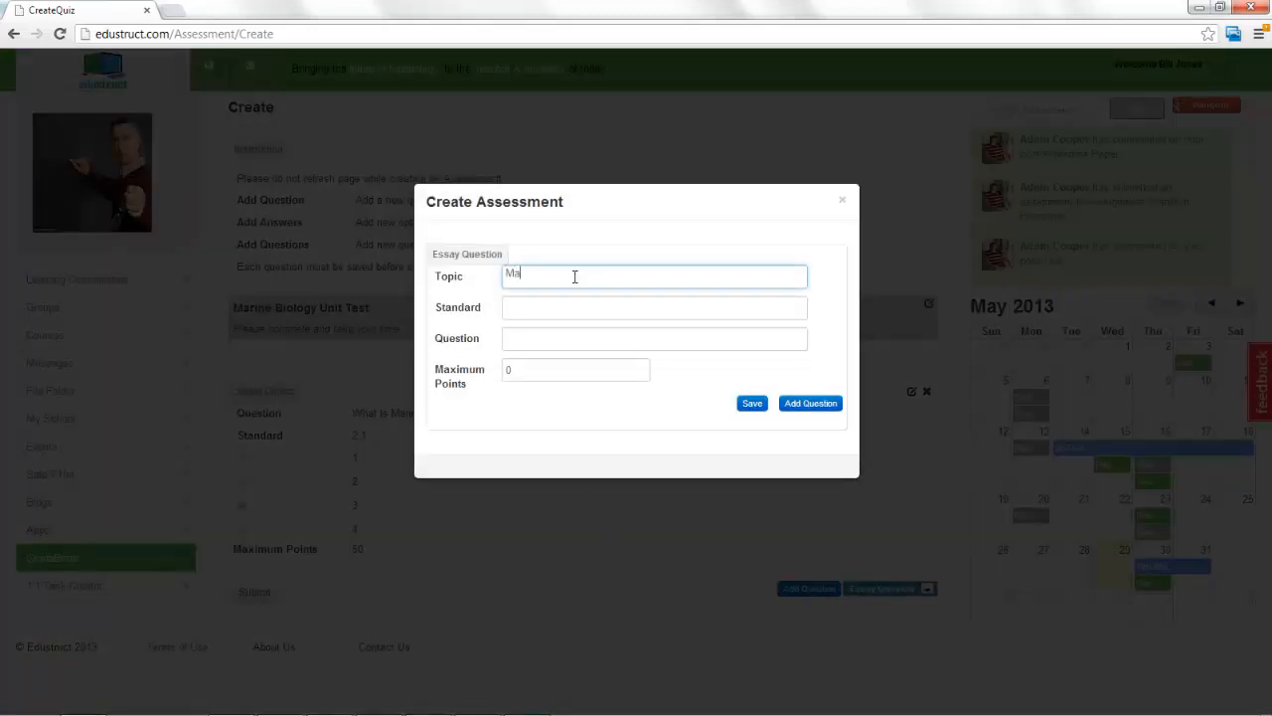
{"action": "type", "text": "rine Biology"}
{"action": "key", "text": "Tab"}
{"action": "type", "text": "2.1"}
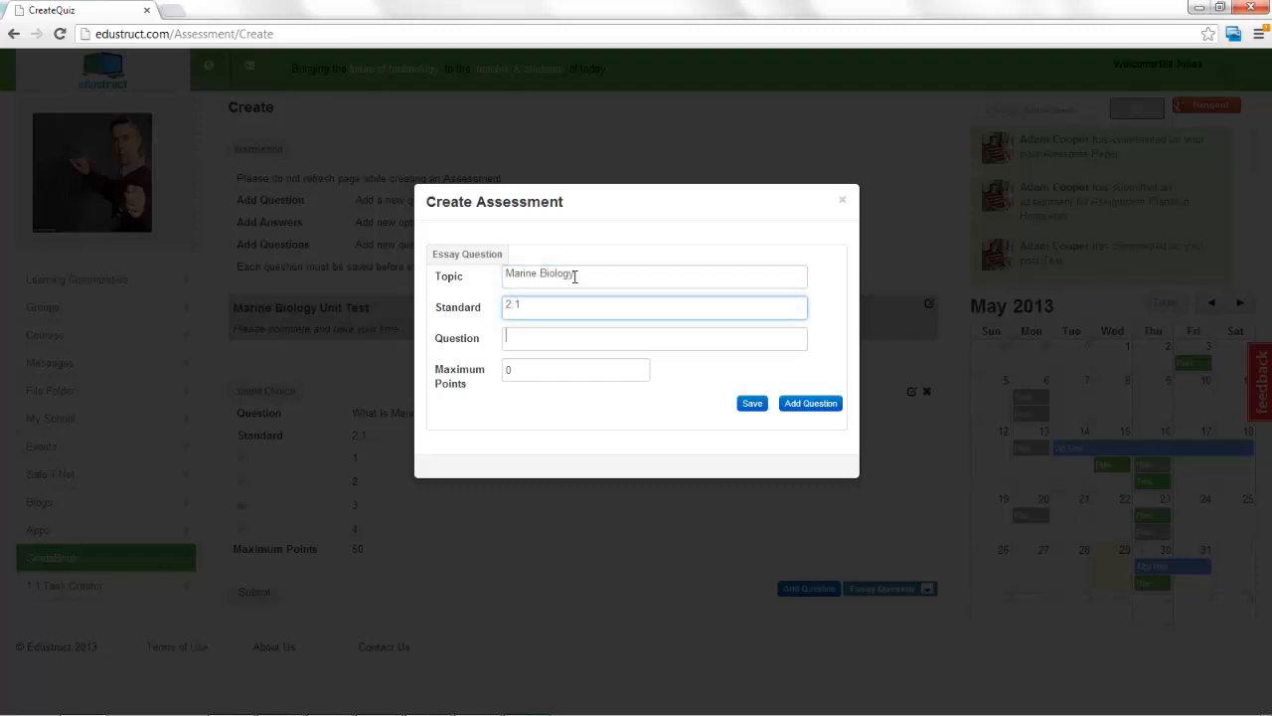
- Enter "What is Marine Biology" as the essay question and set its maximum points to 50
{"action": "key", "text": "Tab"}
{"action": "type", "text": "Wha"}
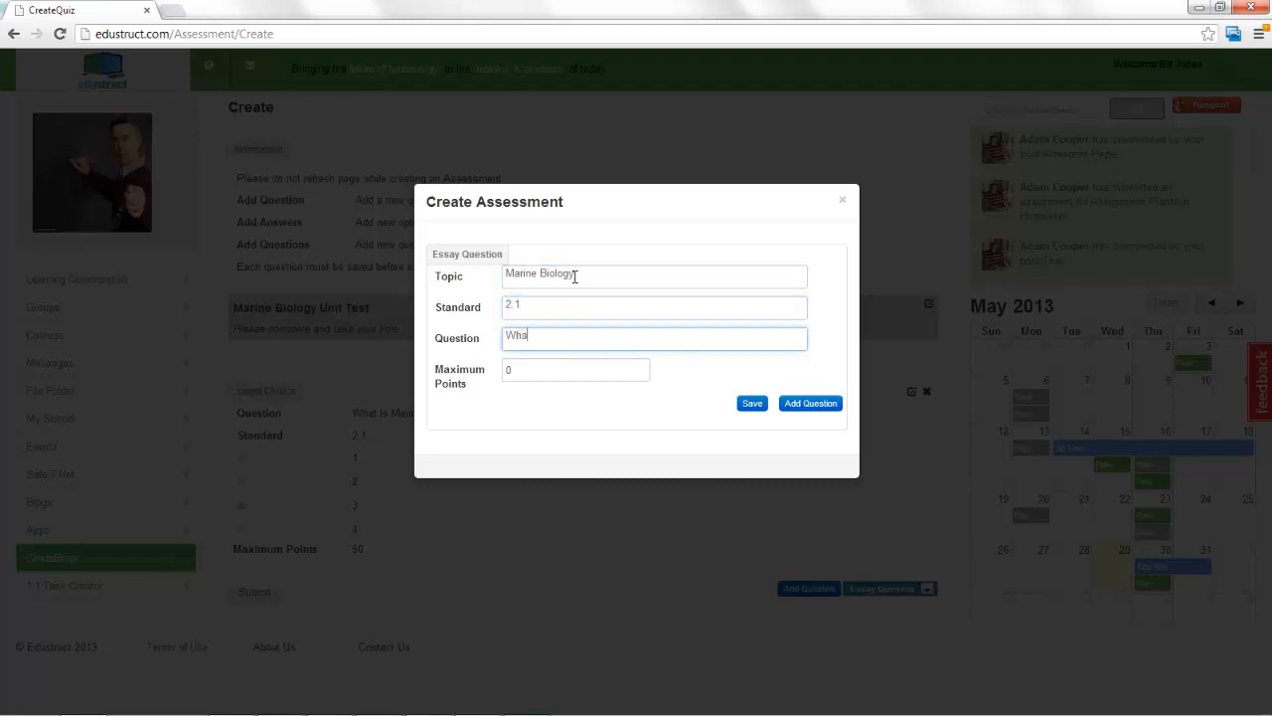
{"action": "type", "text": "t is Marine Biology"}
{"action": "key", "text": "Tab"}
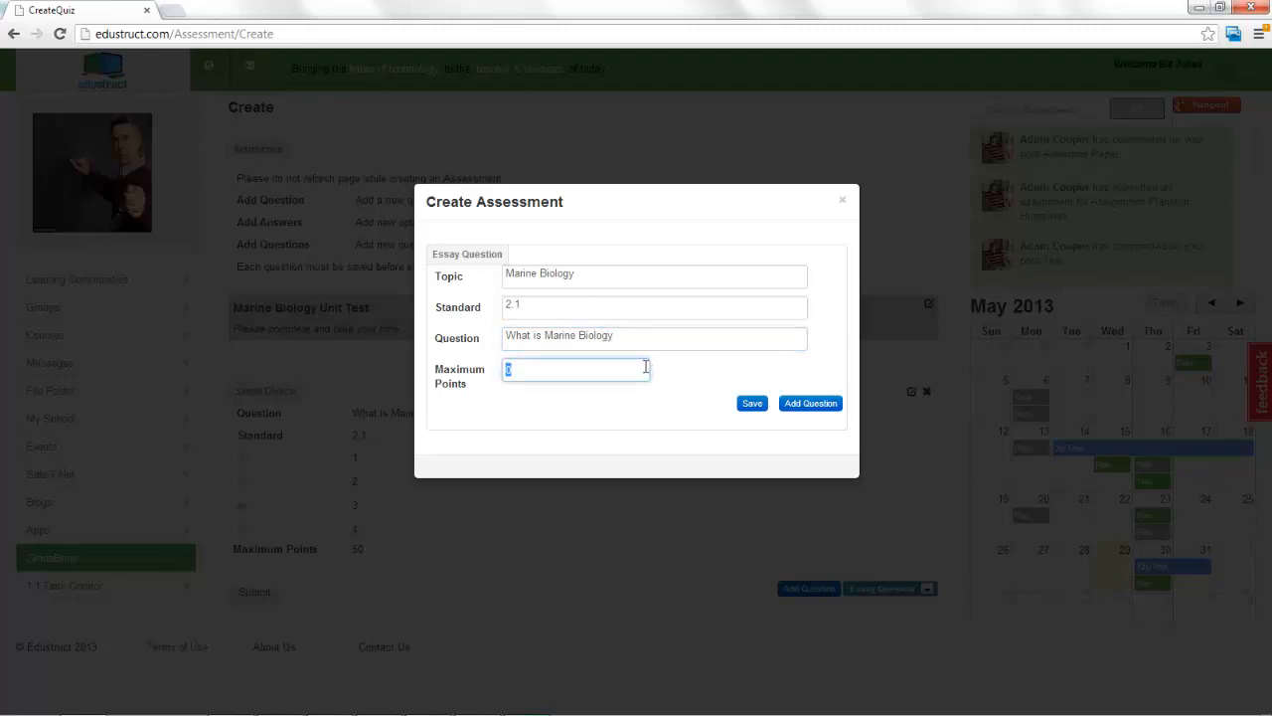
{"action": "type", "text": "50"}
- Add three extra question fields to the essay question and remove them again
{"action": "left_click", "coordinate": [795, 405]}
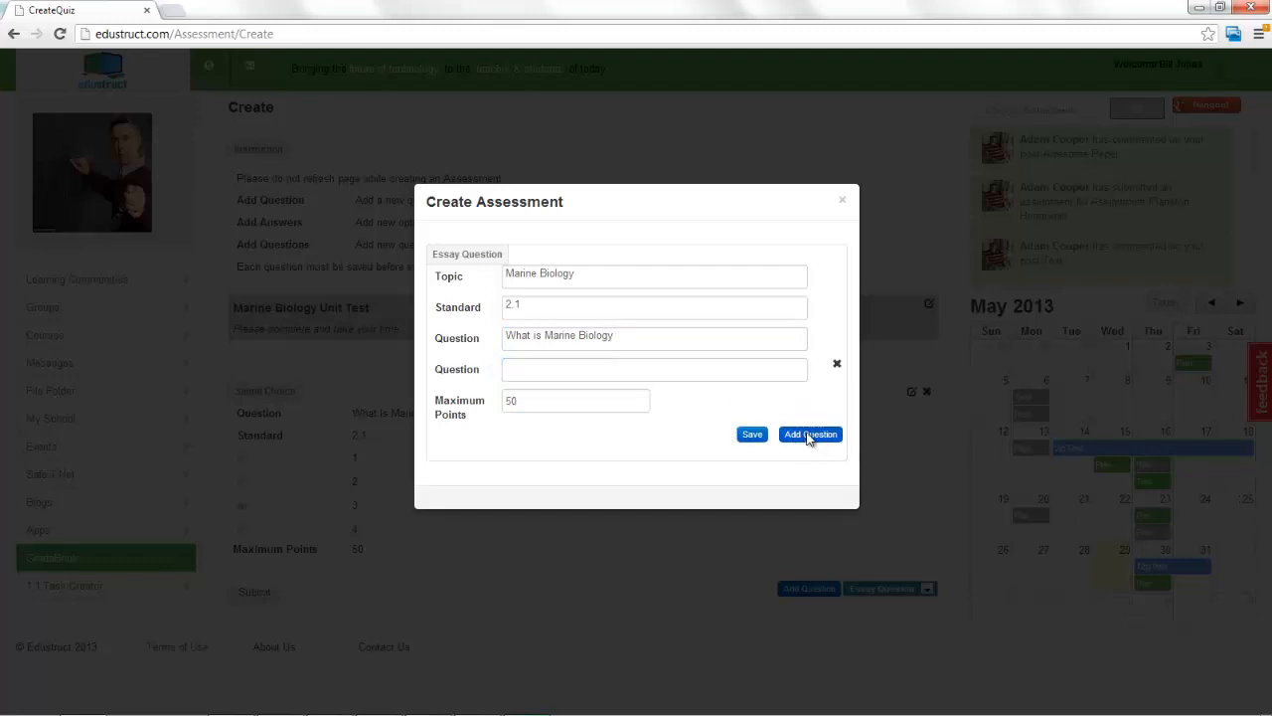
{"action": "left_click", "coordinate": [810, 438]}
{"action": "left_click", "coordinate": [810, 466]}
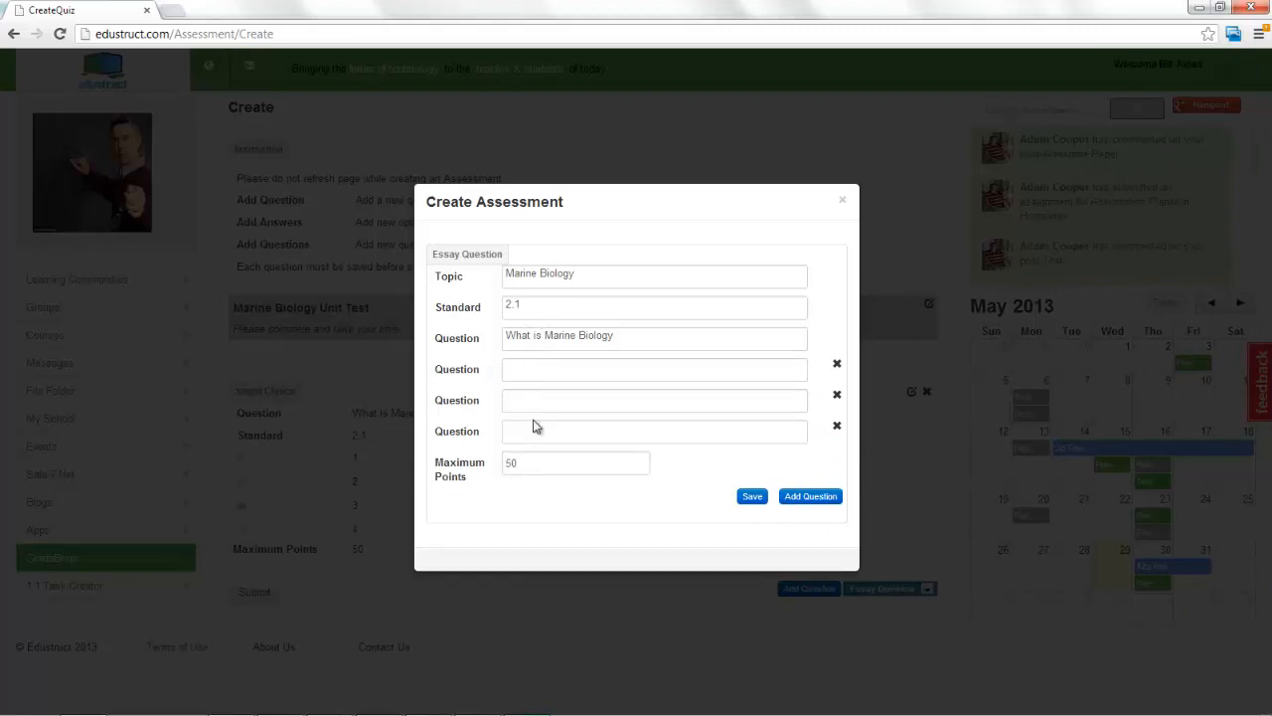
{"action": "left_click", "coordinate": [837, 428]}
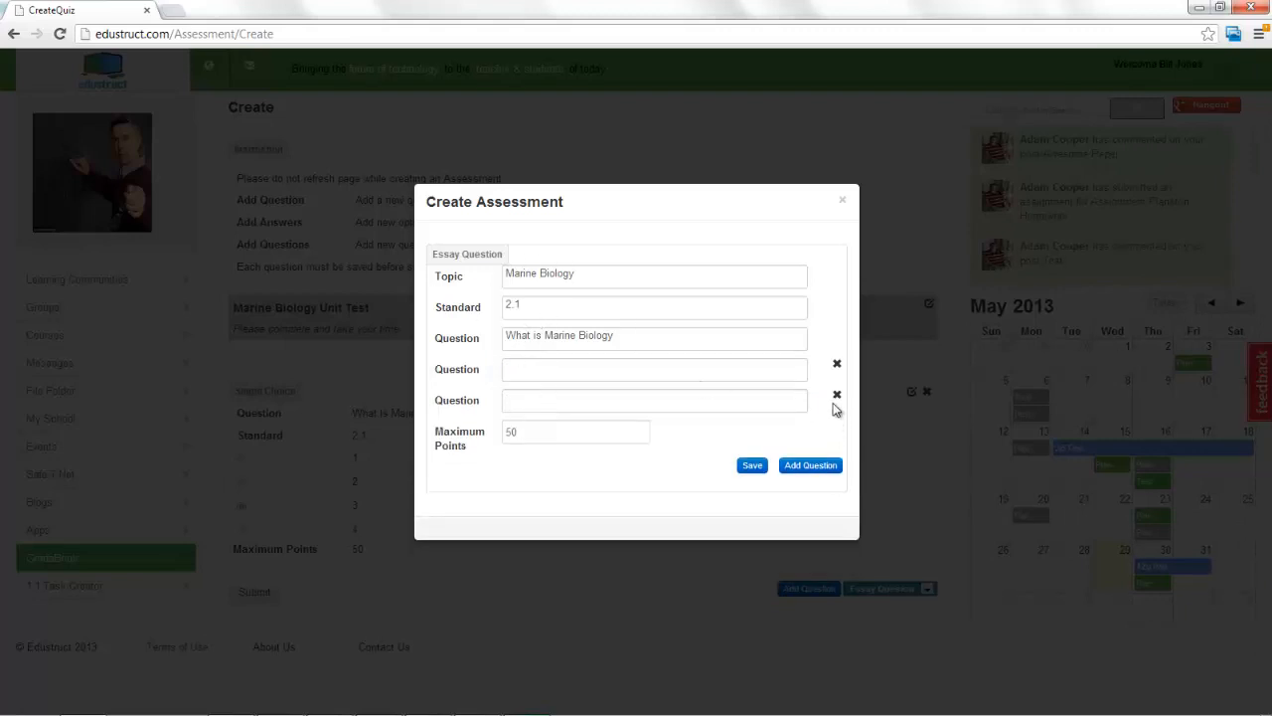
{"action": "left_click", "coordinate": [837, 396]}
{"action": "left_click", "coordinate": [837, 363]}
- End the essay question text with a question mark, save the question and submit the Marine Biology Unit Test
{"action": "left_click", "coordinate": [654, 345]}
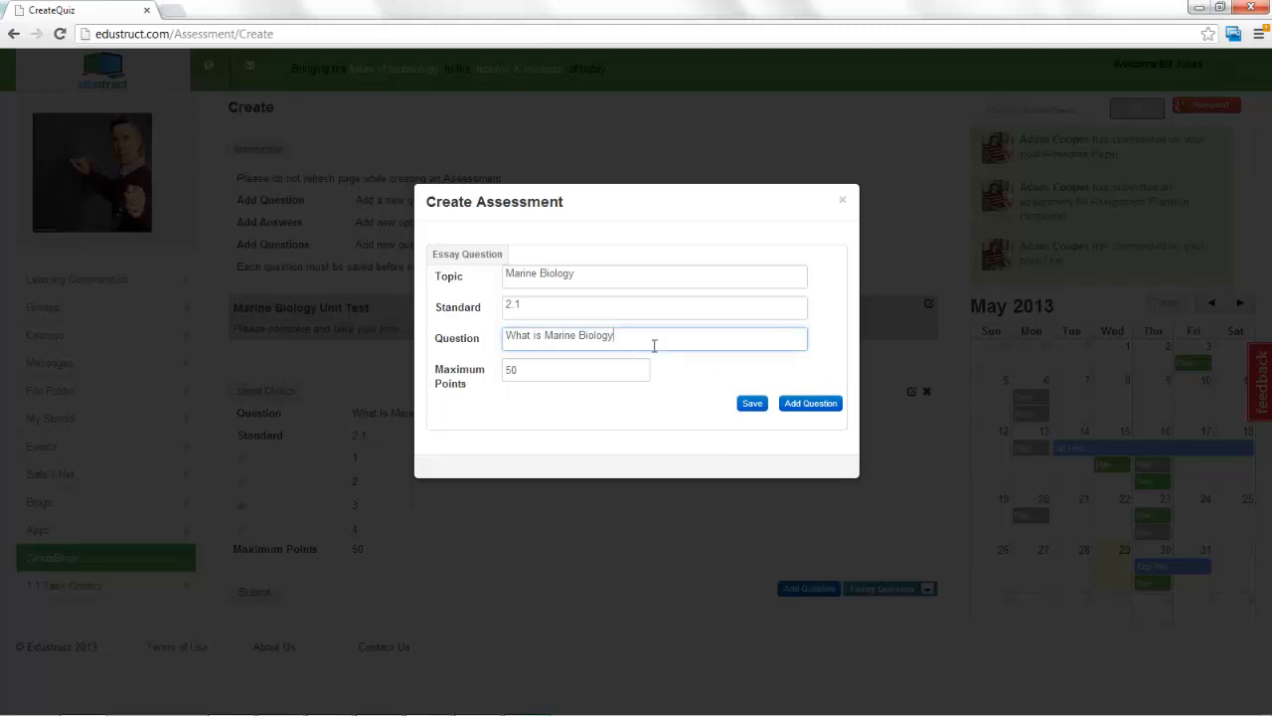
{"action": "type", "text": "?"}
{"action": "left_click", "coordinate": [753, 405]}
{"action": "scroll", "coordinate": [387, 527], "scroll_direction": "down", "scroll_amount": 1}
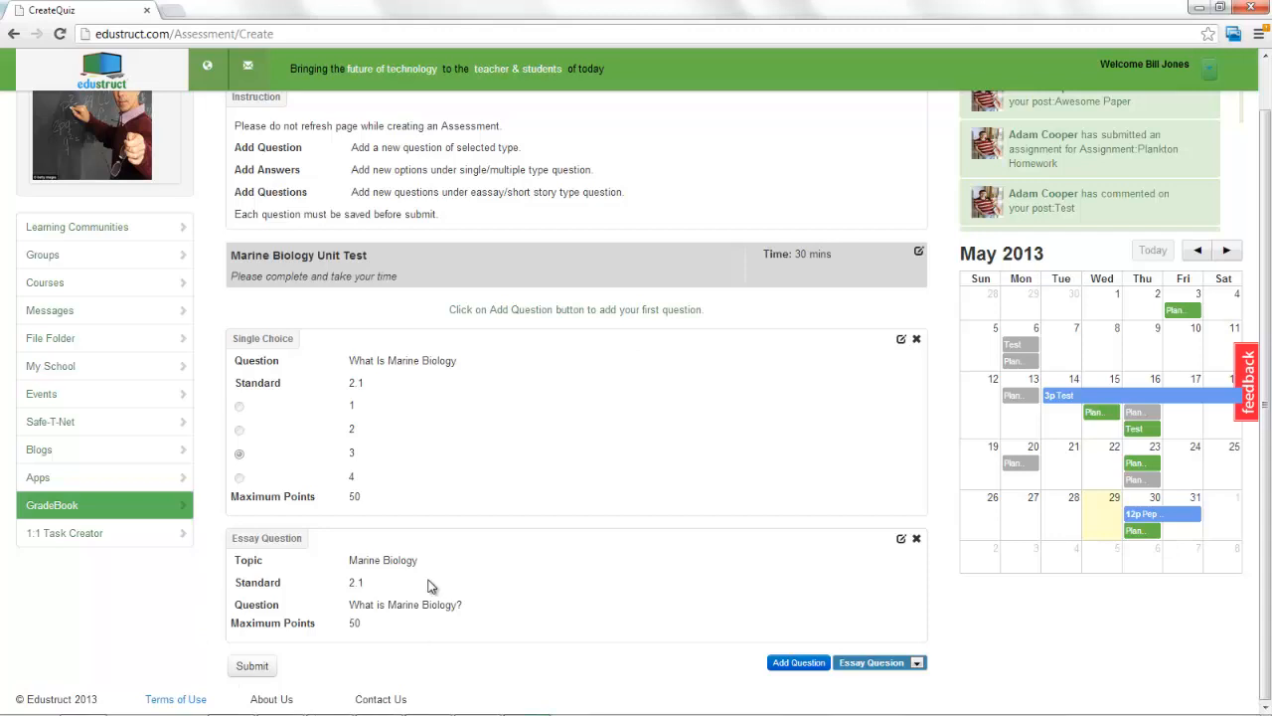
{"action": "left_click", "coordinate": [252, 665]}
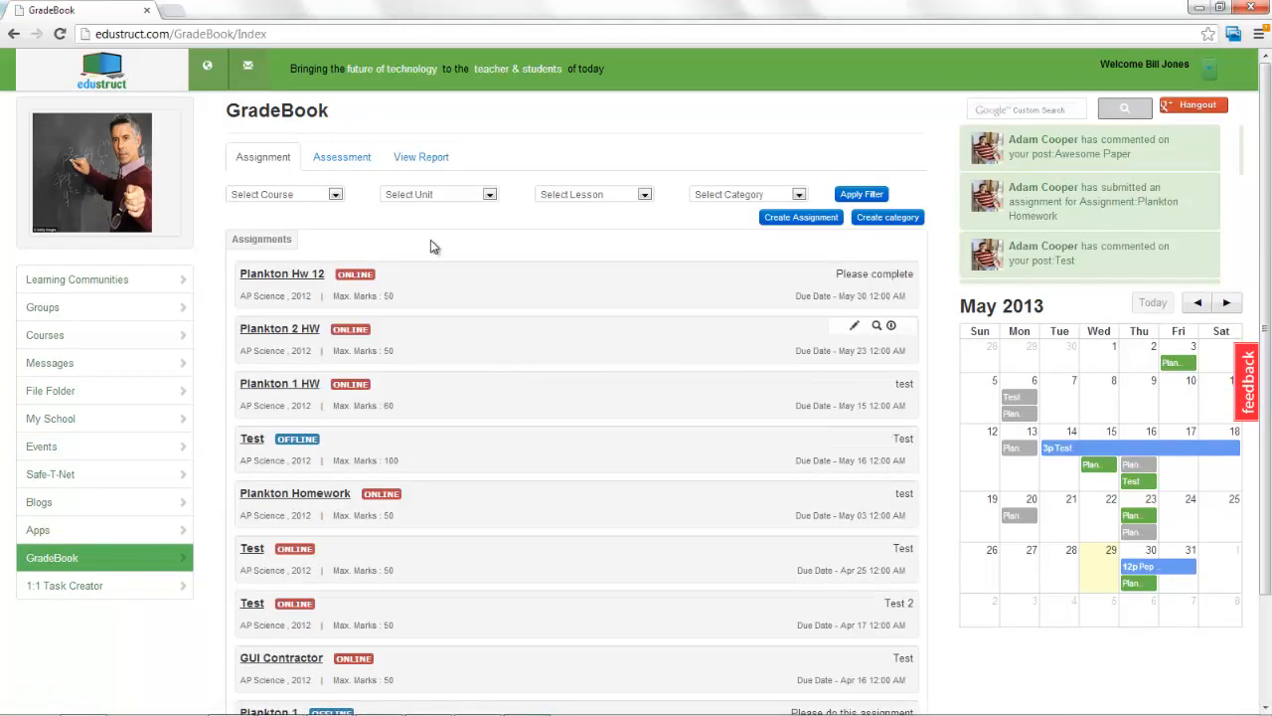
- Check the test type markers in the assessment list and view the printable PDF of the Marine Biology Unit Test
{"action": "left_click", "coordinate": [362, 162]}
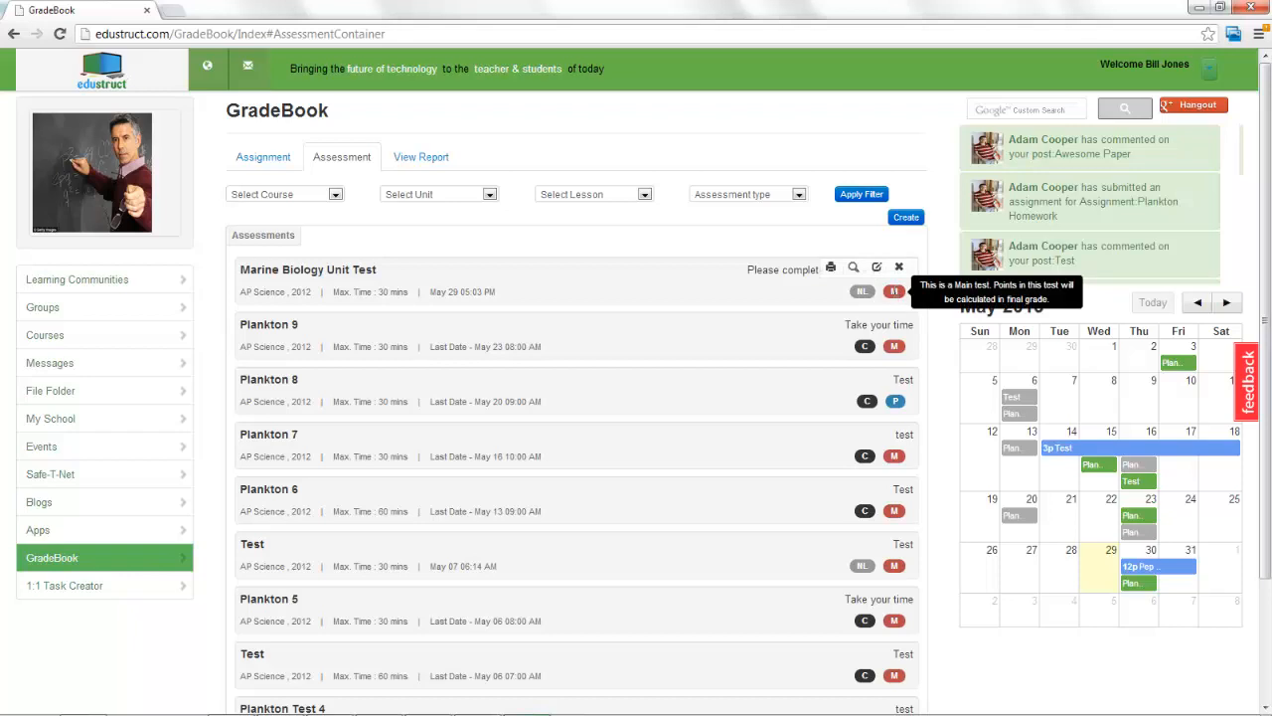
{"action": "mouse_move", "coordinate": [896, 401]}
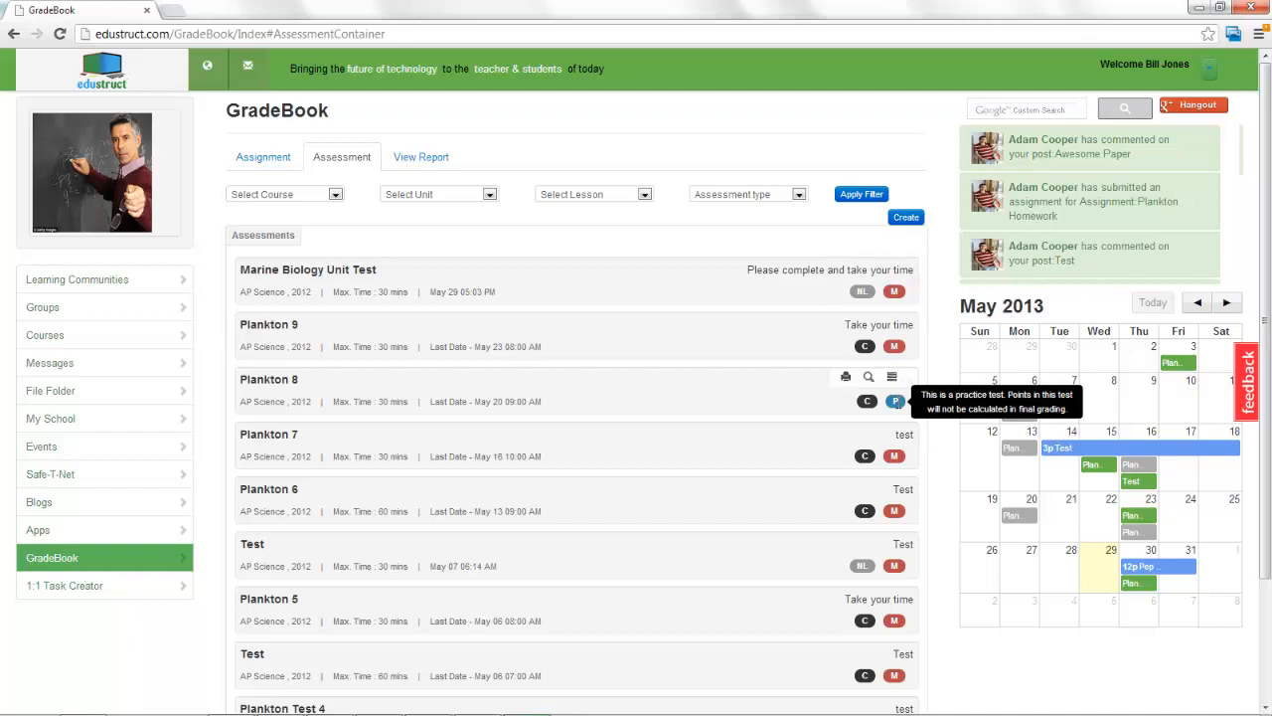
{"action": "mouse_move", "coordinate": [548, 275]}
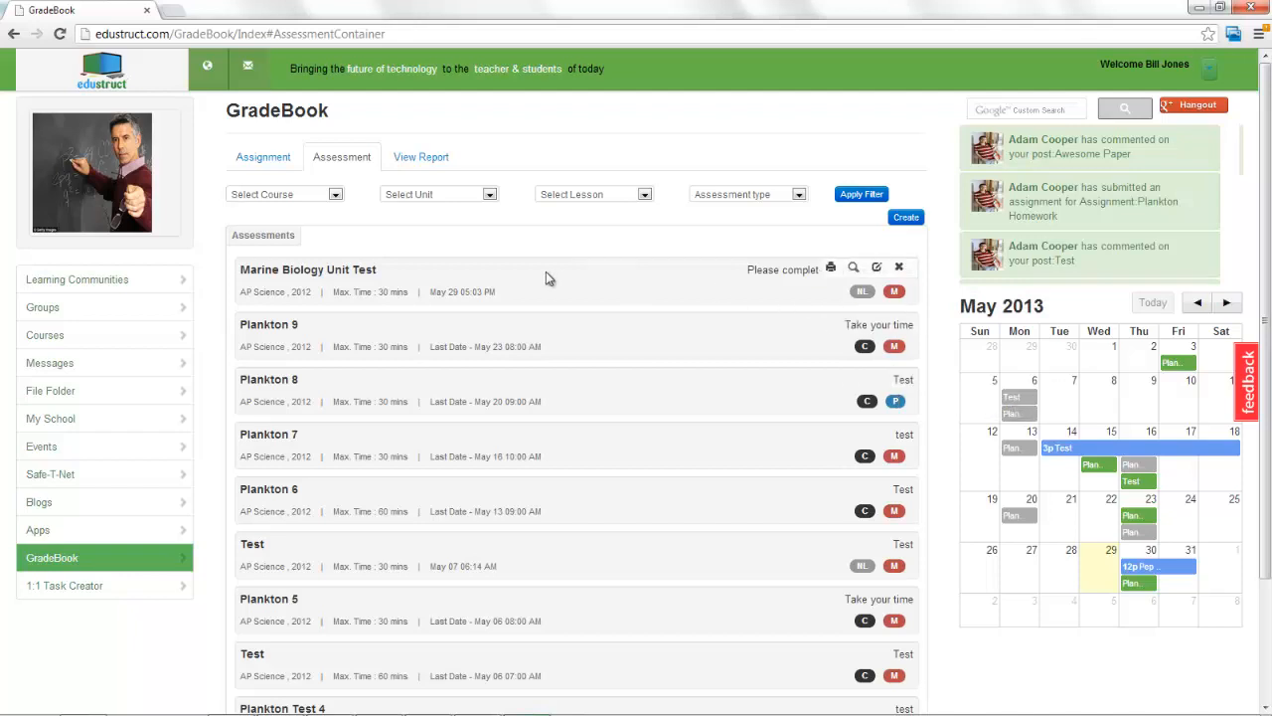
{"action": "left_click", "coordinate": [832, 268]}
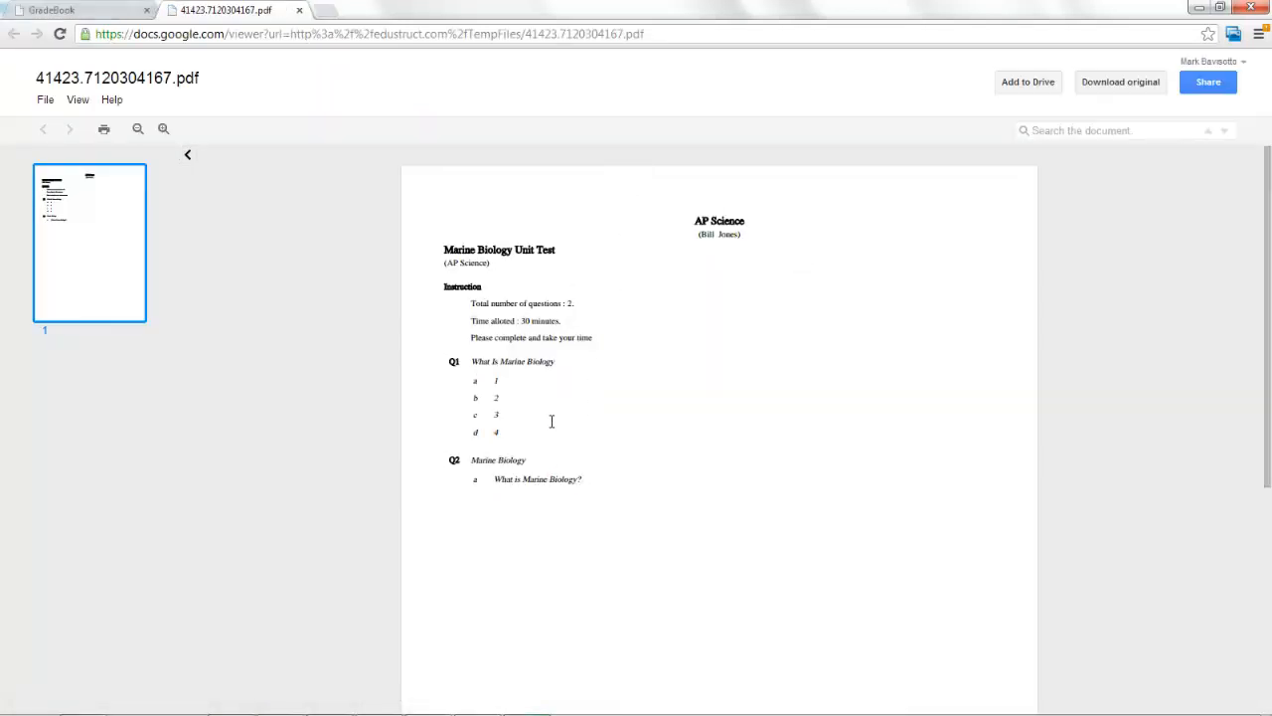
{"action": "left_click", "coordinate": [299, 10]}
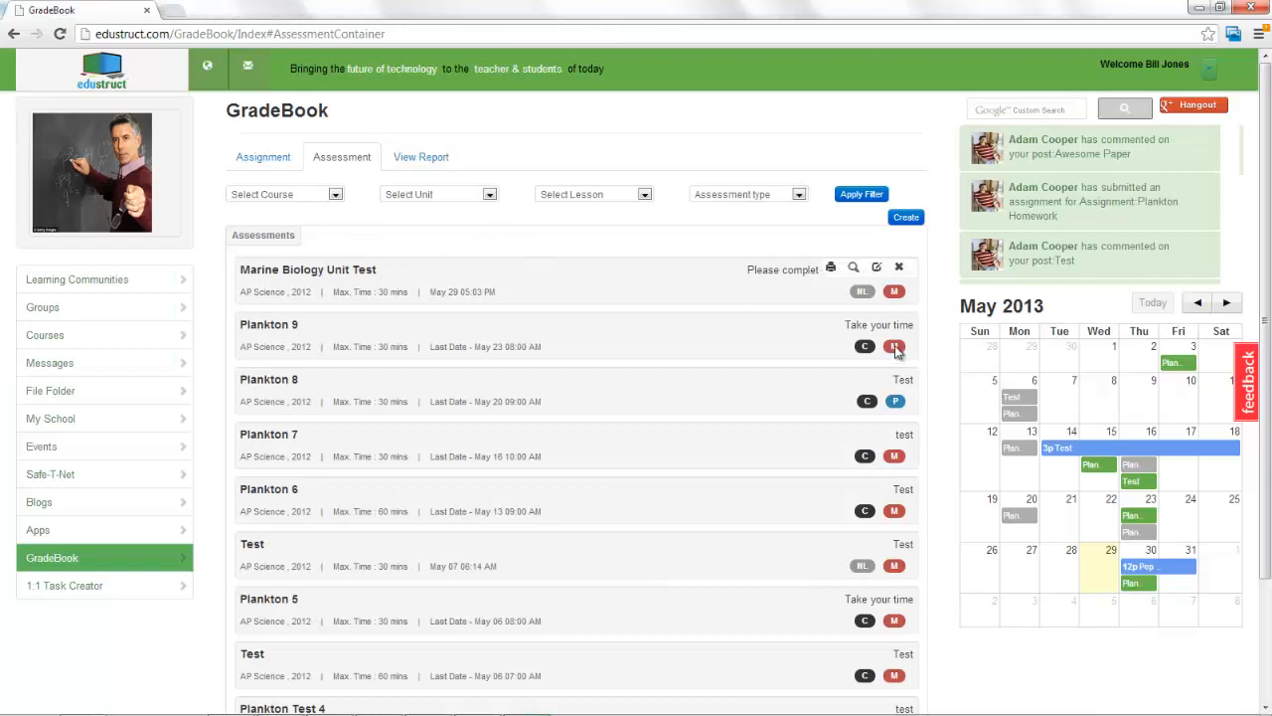
- Make the Marine Biology Unit Test live from its preview, with expiry date 05/30/2013 and expiry time 10:00
{"action": "left_click", "coordinate": [853, 269]}
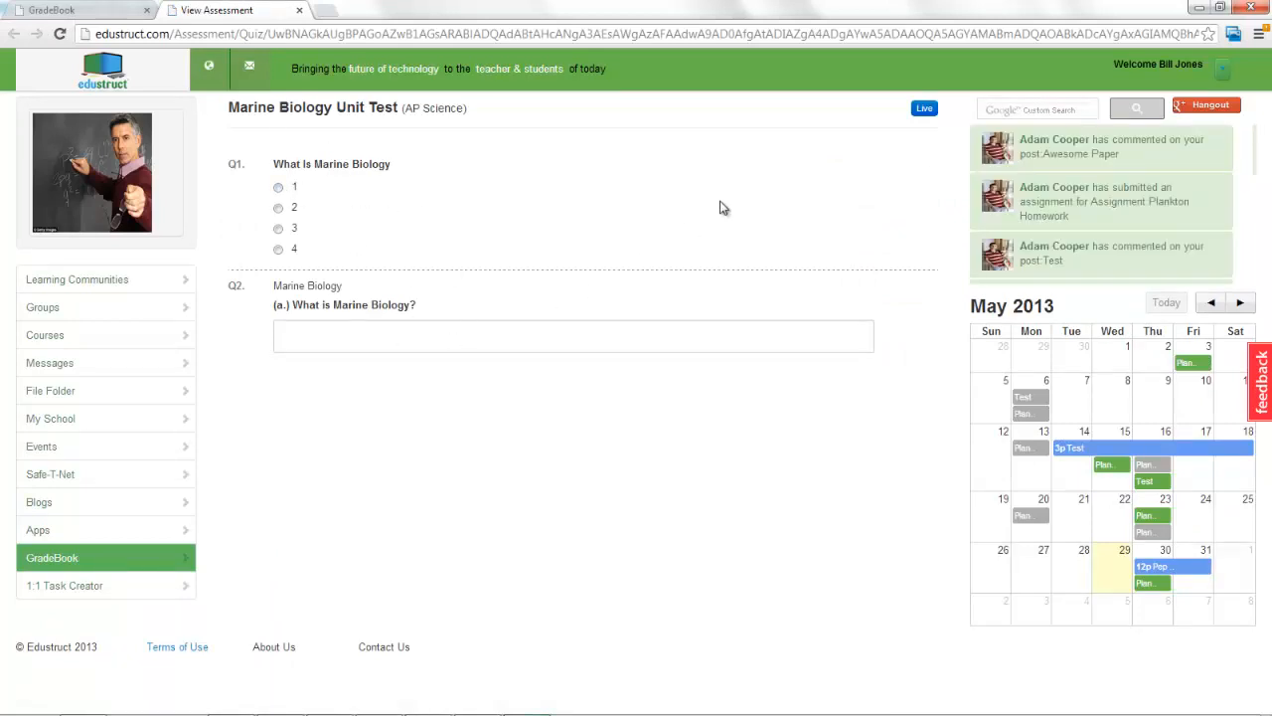
{"action": "left_click", "coordinate": [922, 108]}
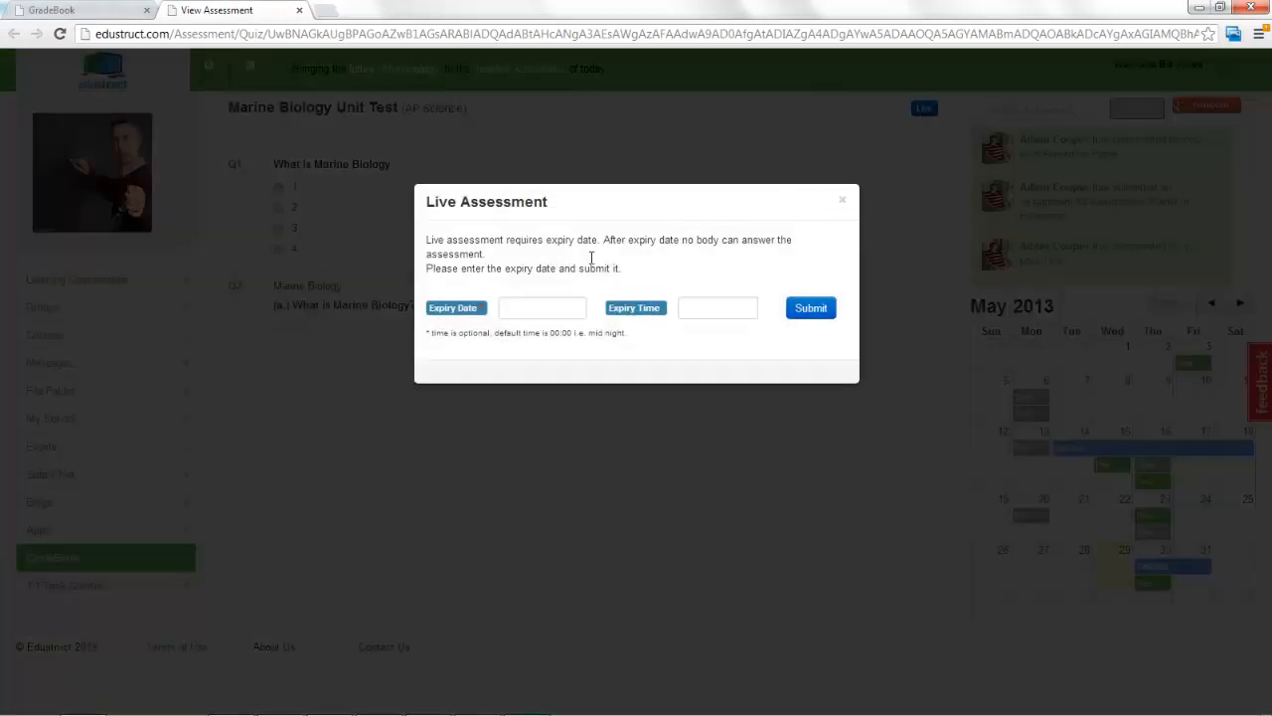
{"action": "left_click", "coordinate": [545, 307]}
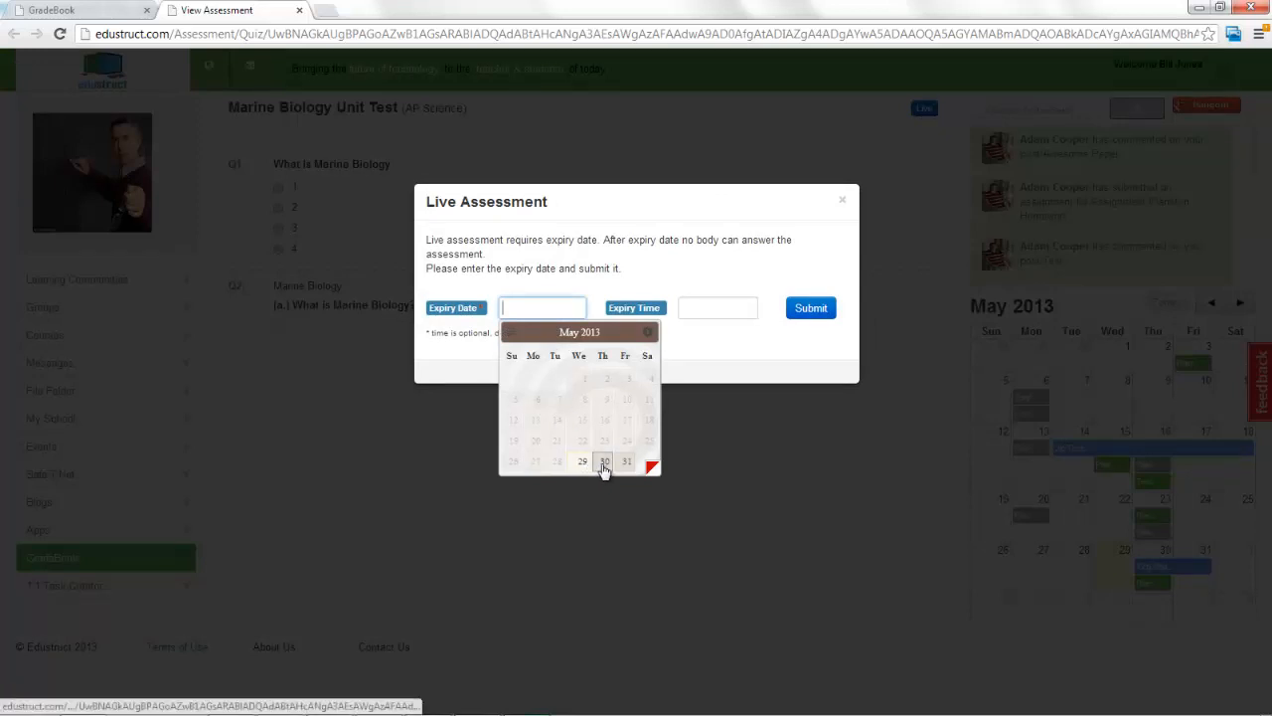
{"action": "left_click", "coordinate": [603, 463]}
{"action": "left_click", "coordinate": [688, 308]}
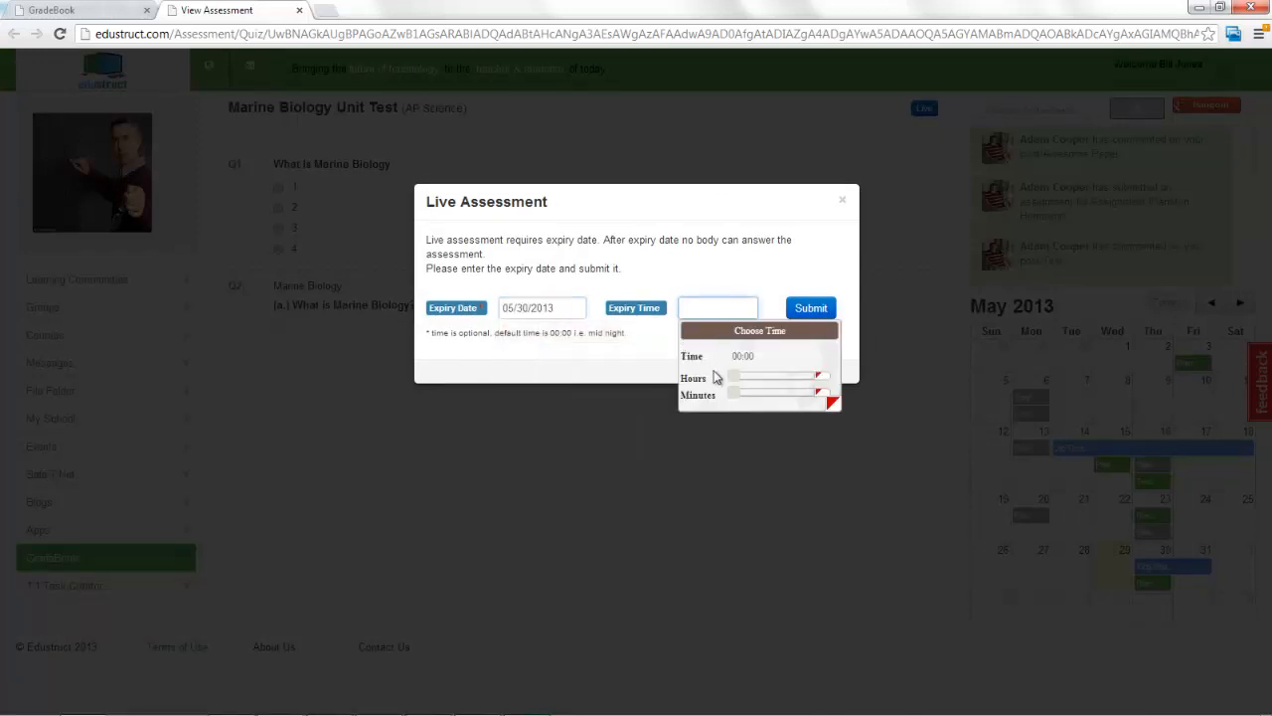
{"action": "left_click_drag", "start_coordinate": [733, 378], "coordinate": [775, 377]}
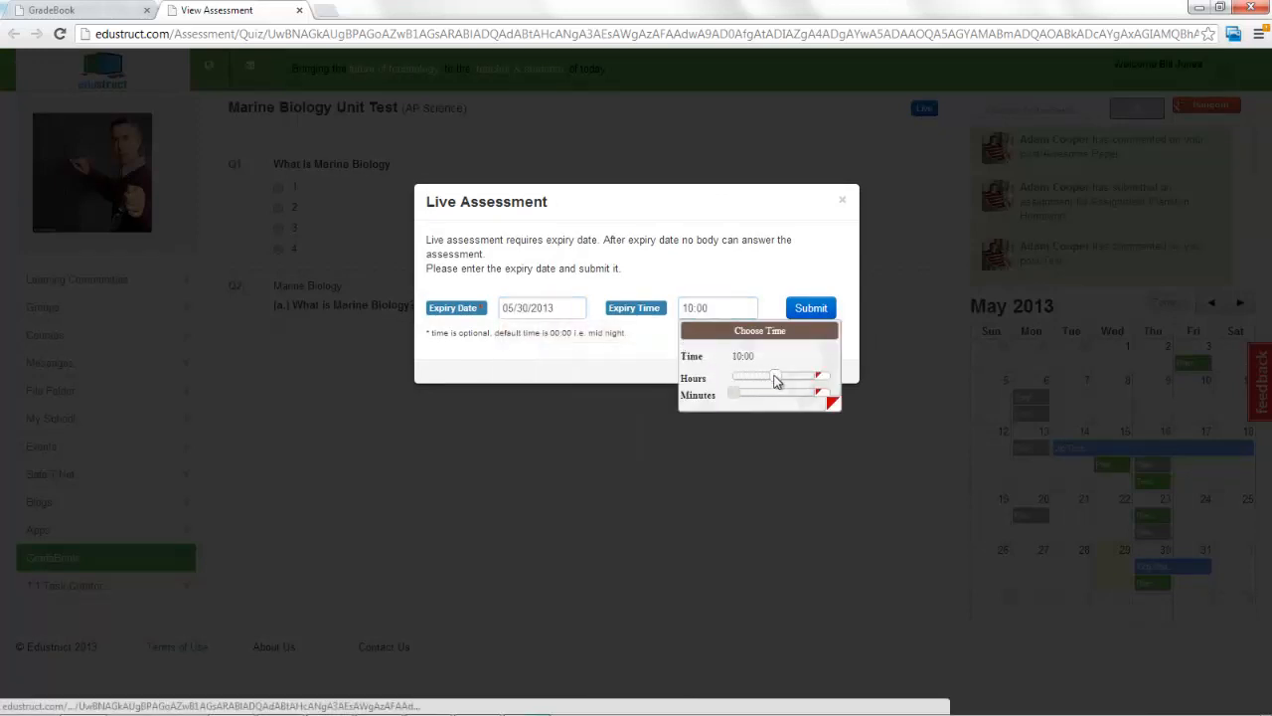
{"action": "left_click", "coordinate": [810, 310]}
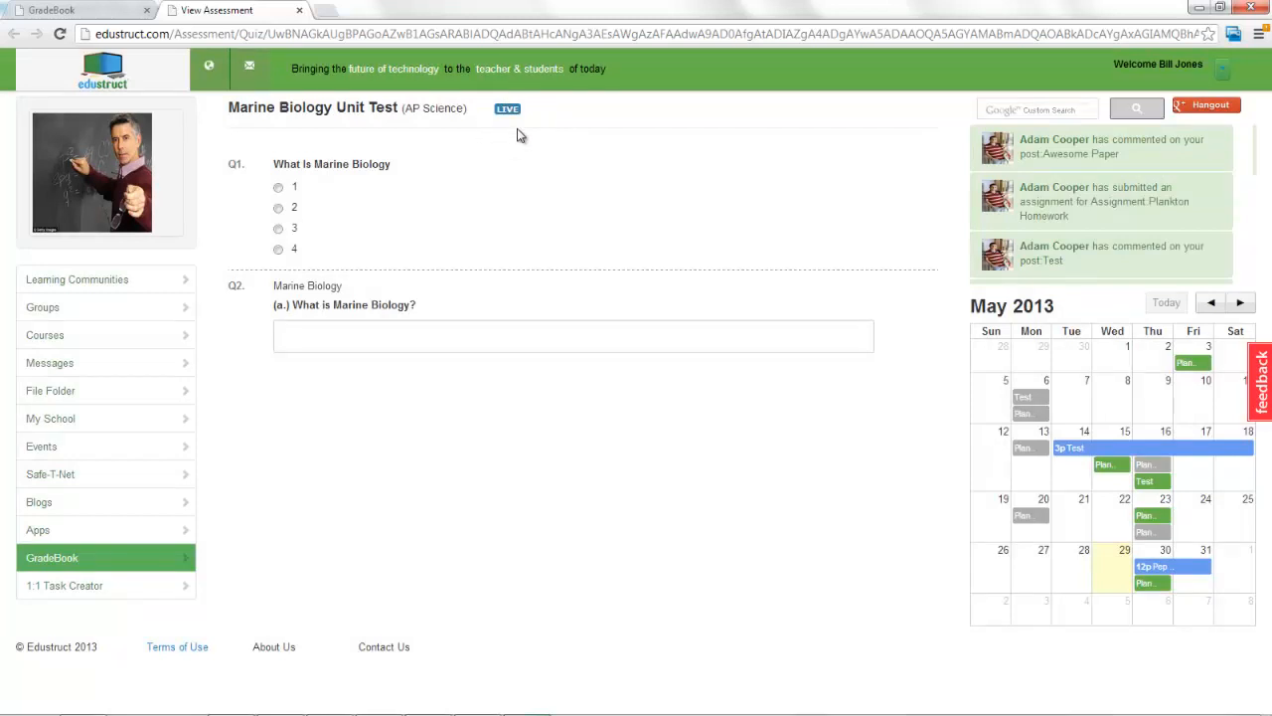
{"action": "left_click", "coordinate": [298, 12]}
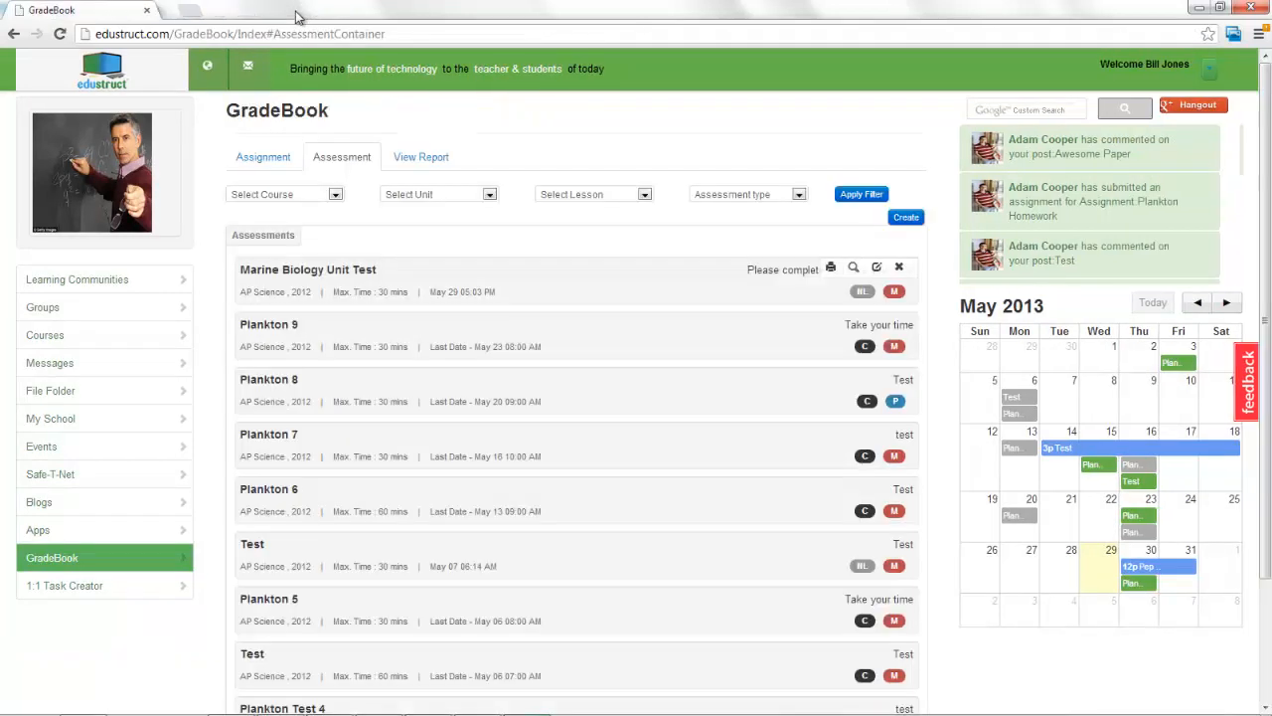
- View the score card of the Marine Biology Unit Test from the reloaded assessment list, and return to the list
{"action": "left_click", "coordinate": [96, 561]}
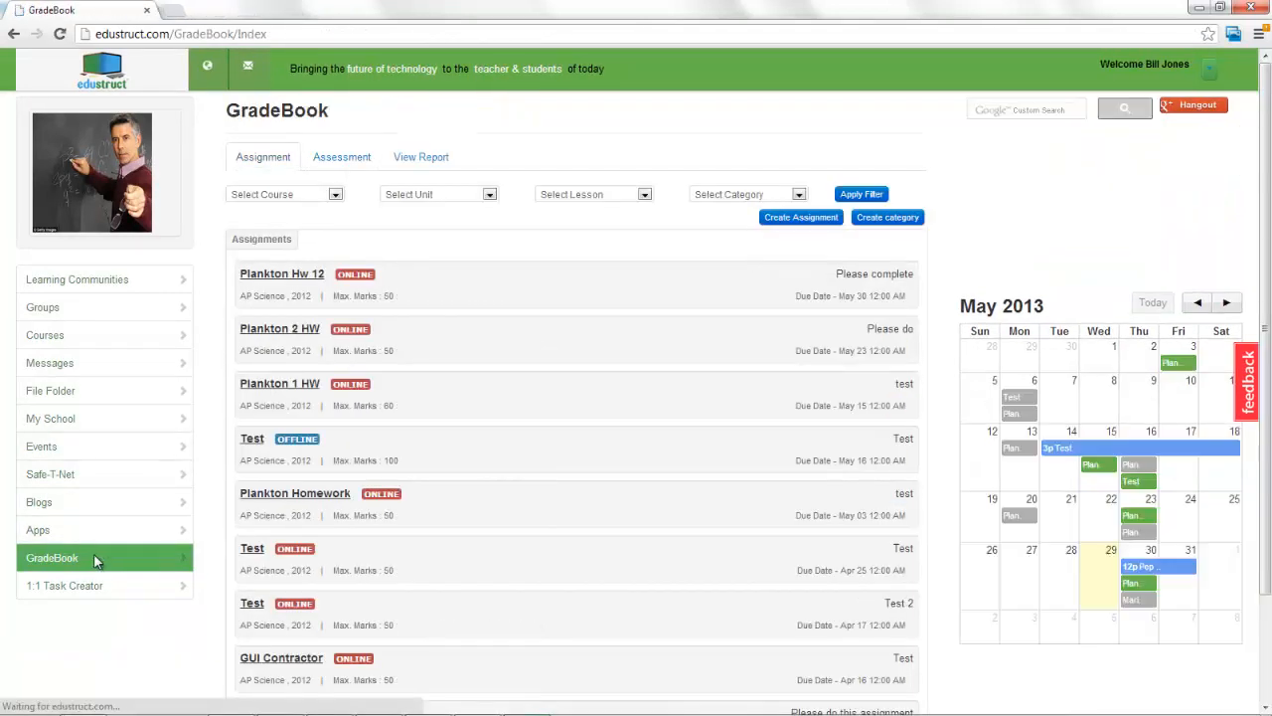
{"action": "left_click", "coordinate": [360, 159]}
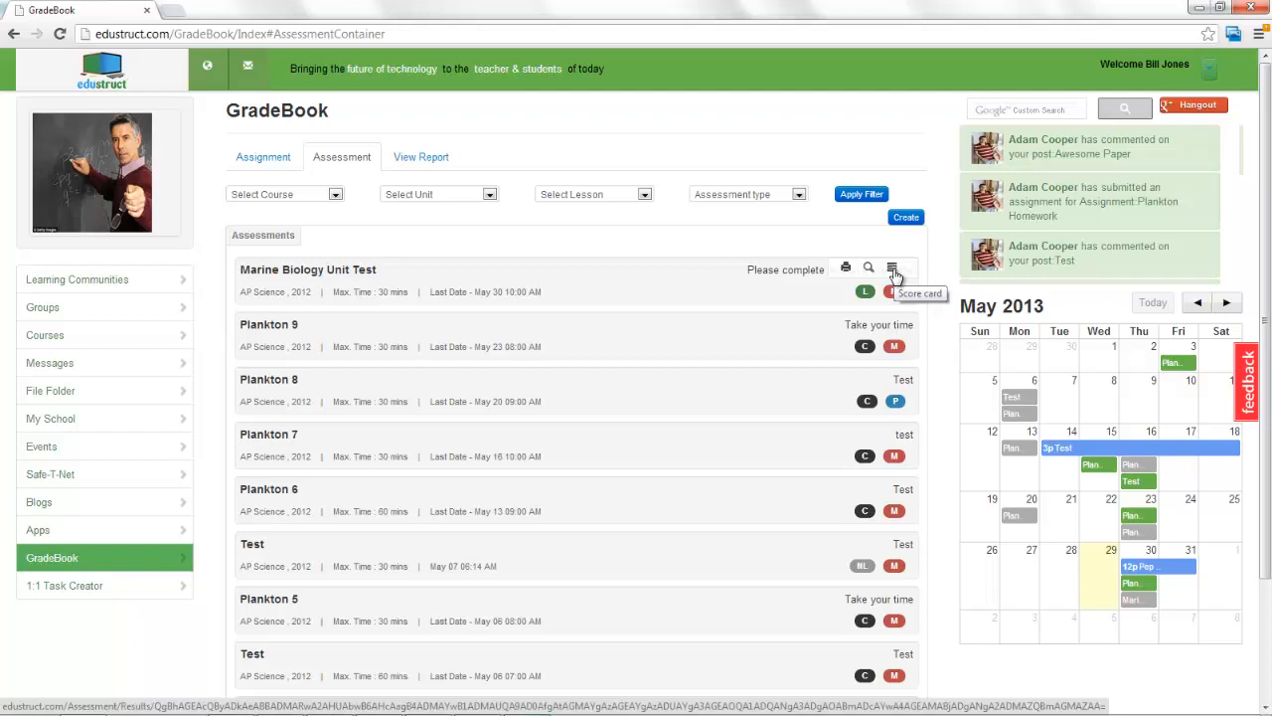
{"action": "left_click", "coordinate": [893, 270]}
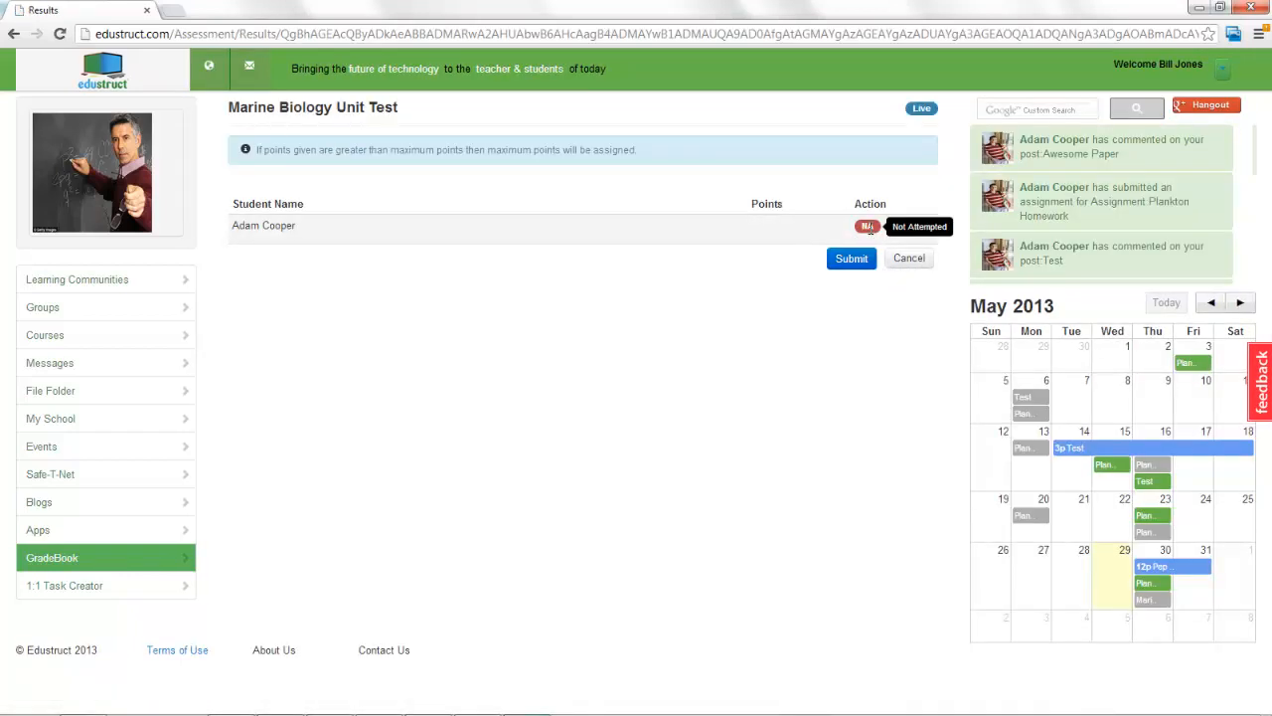
{"action": "left_click", "coordinate": [14, 34]}
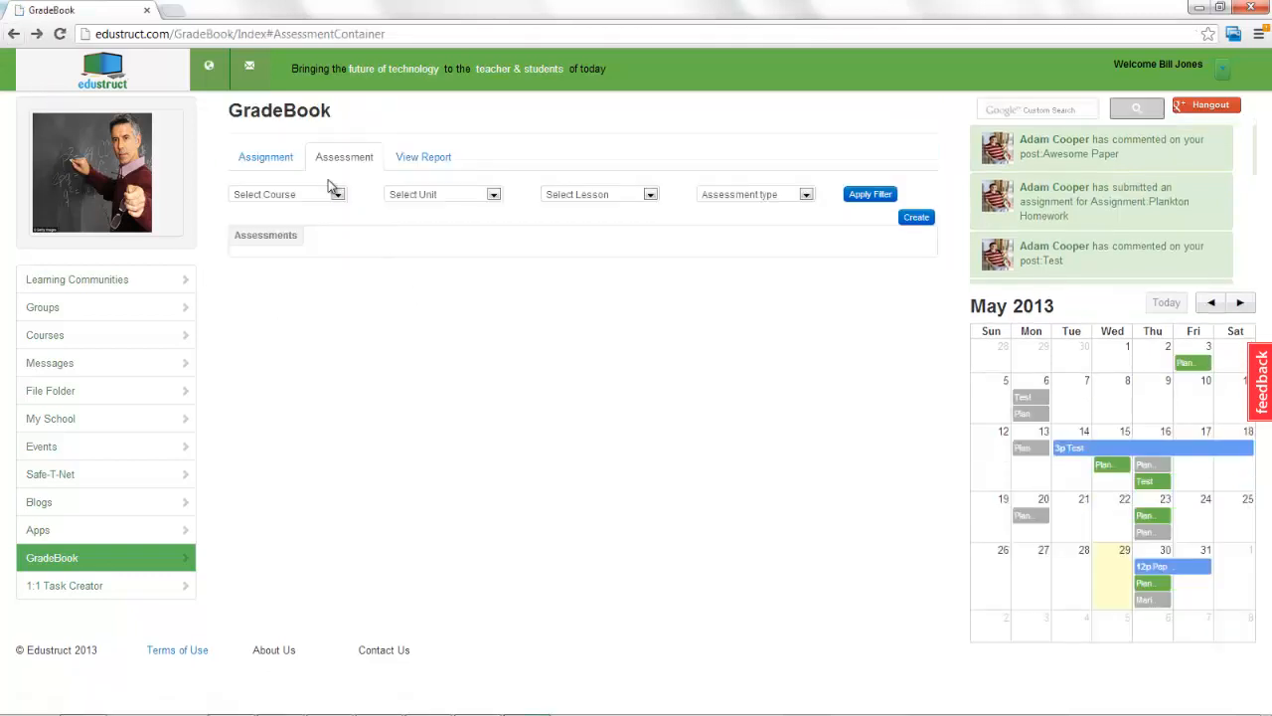
{"action": "left_click", "coordinate": [273, 161]}
{"action": "left_click", "coordinate": [318, 164]}
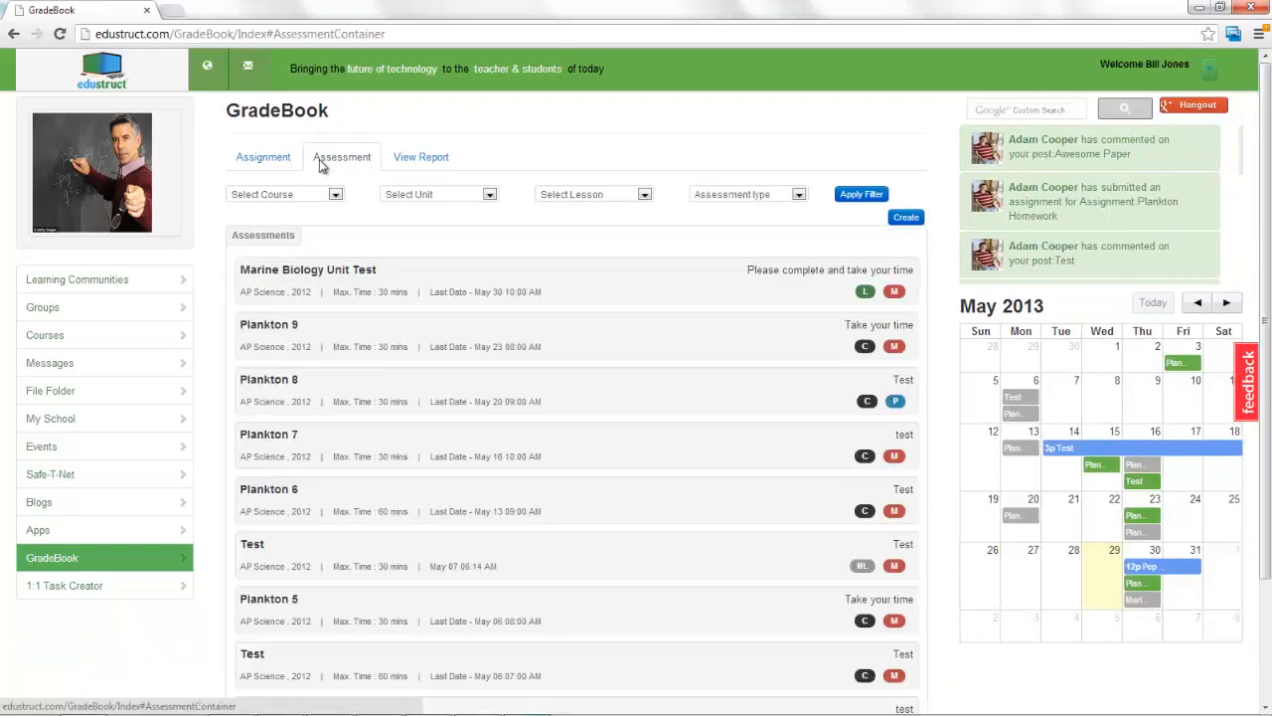
{"action": "mouse_move", "coordinate": [756, 306]}
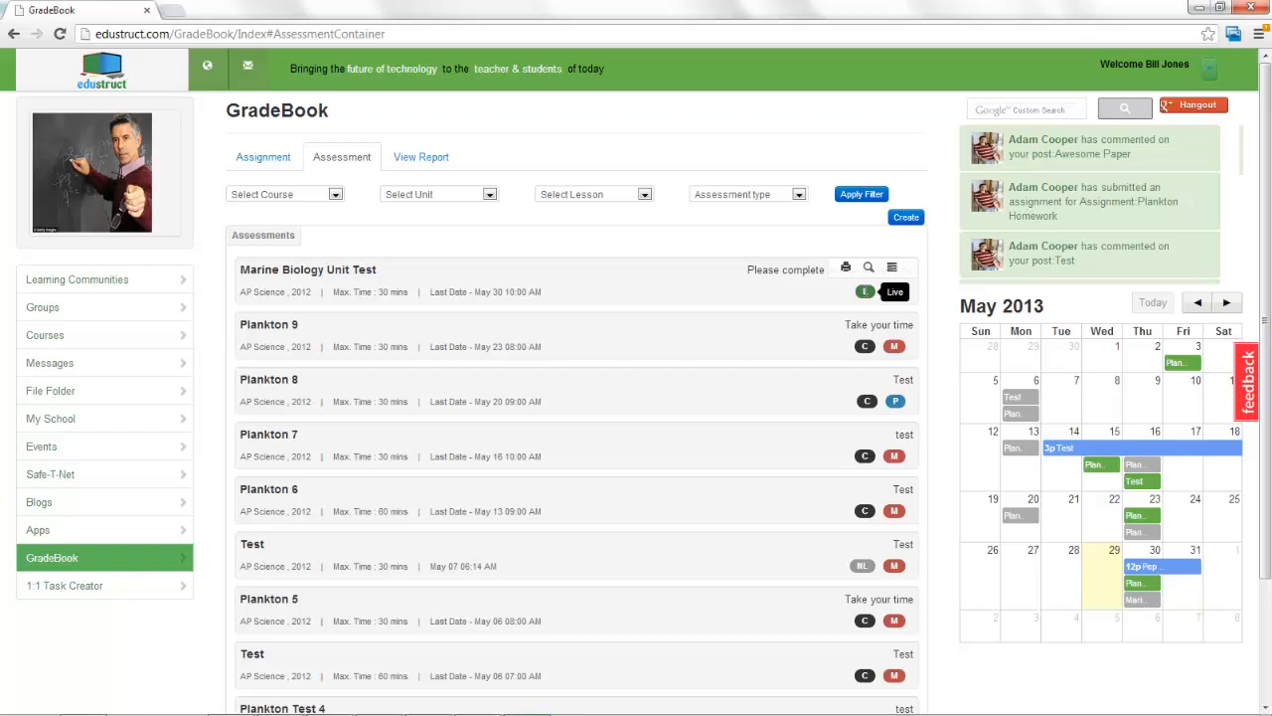
- Show the grade report for the AP Science course filtered to Assignment
{"action": "left_click", "coordinate": [421, 159]}
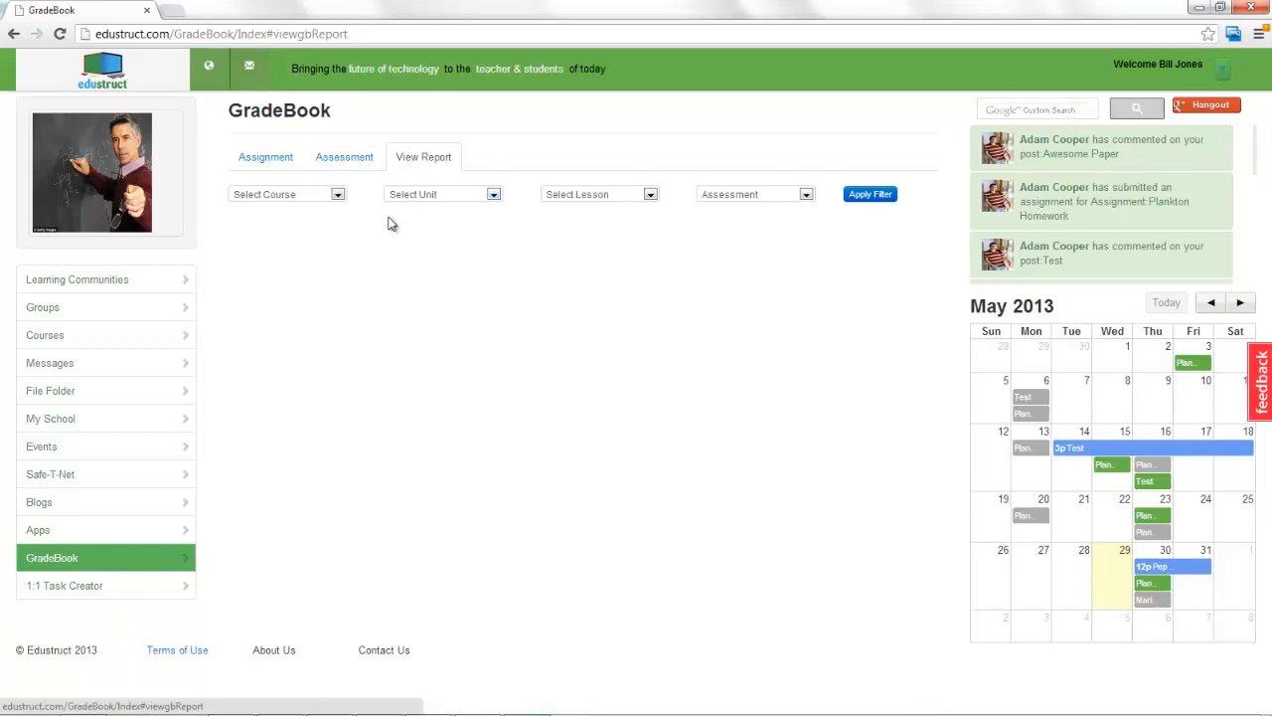
{"action": "left_click", "coordinate": [336, 196]}
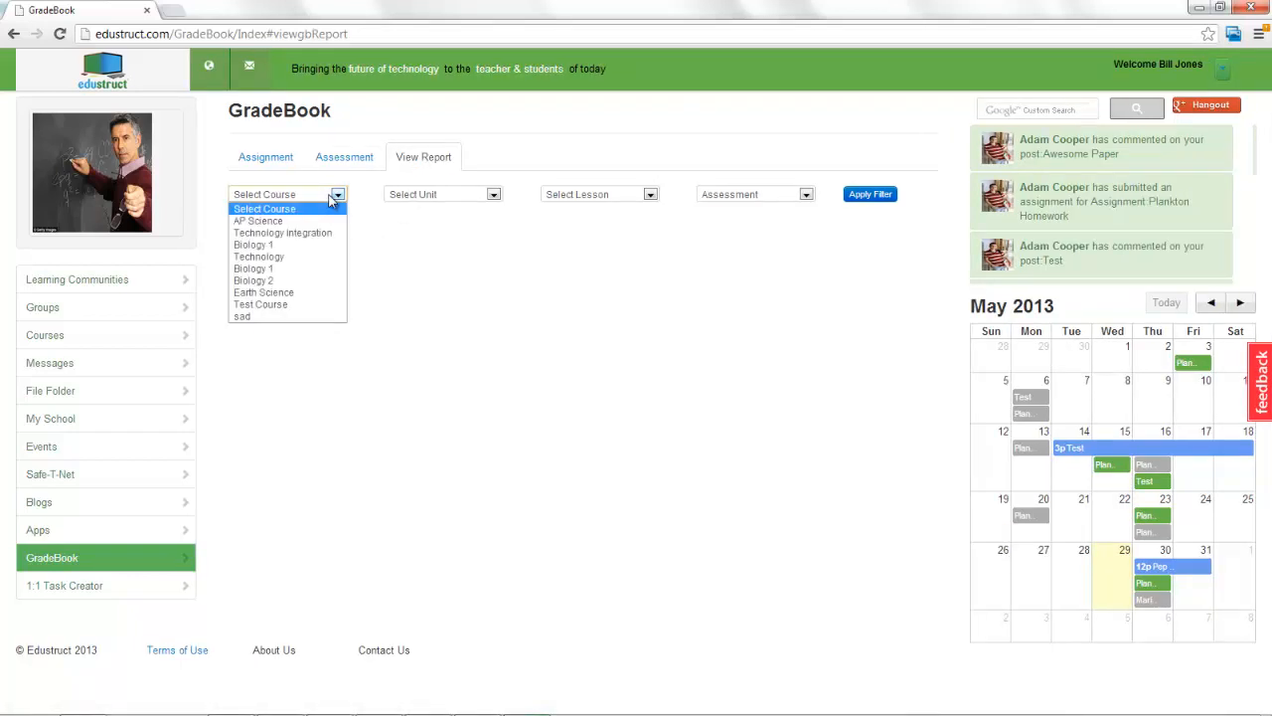
{"action": "left_click", "coordinate": [326, 222]}
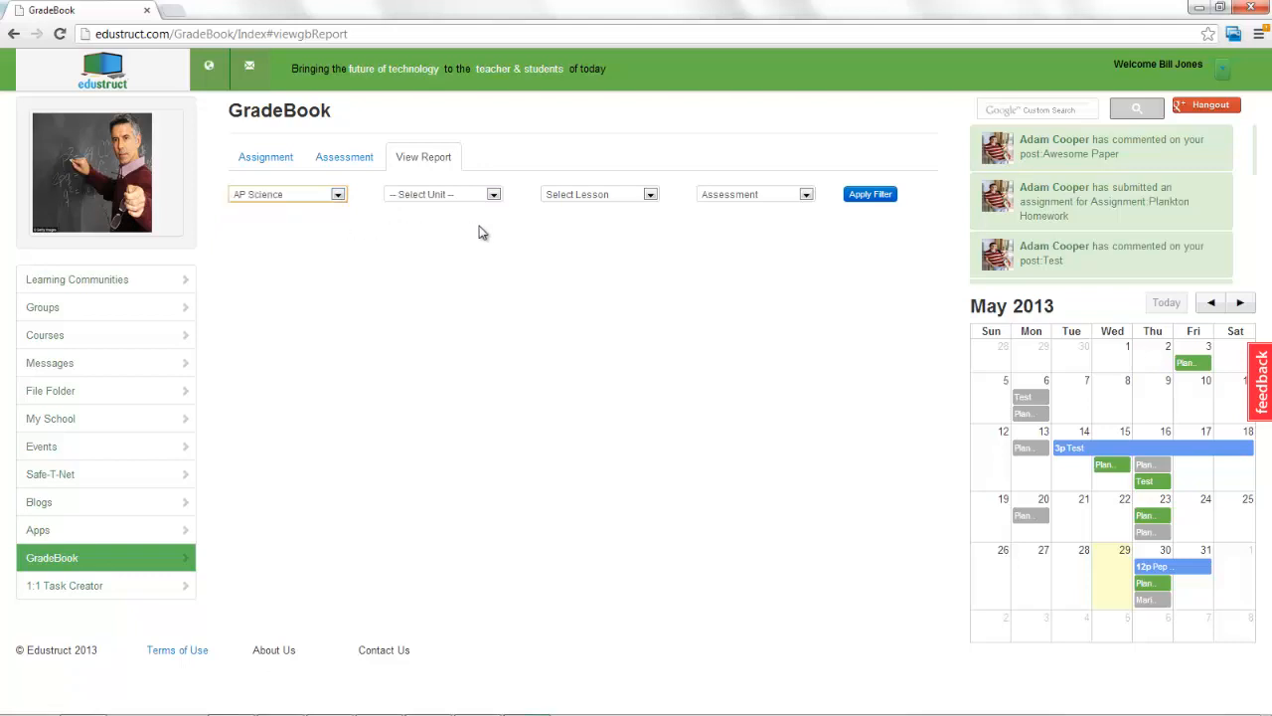
{"action": "left_click", "coordinate": [755, 203]}
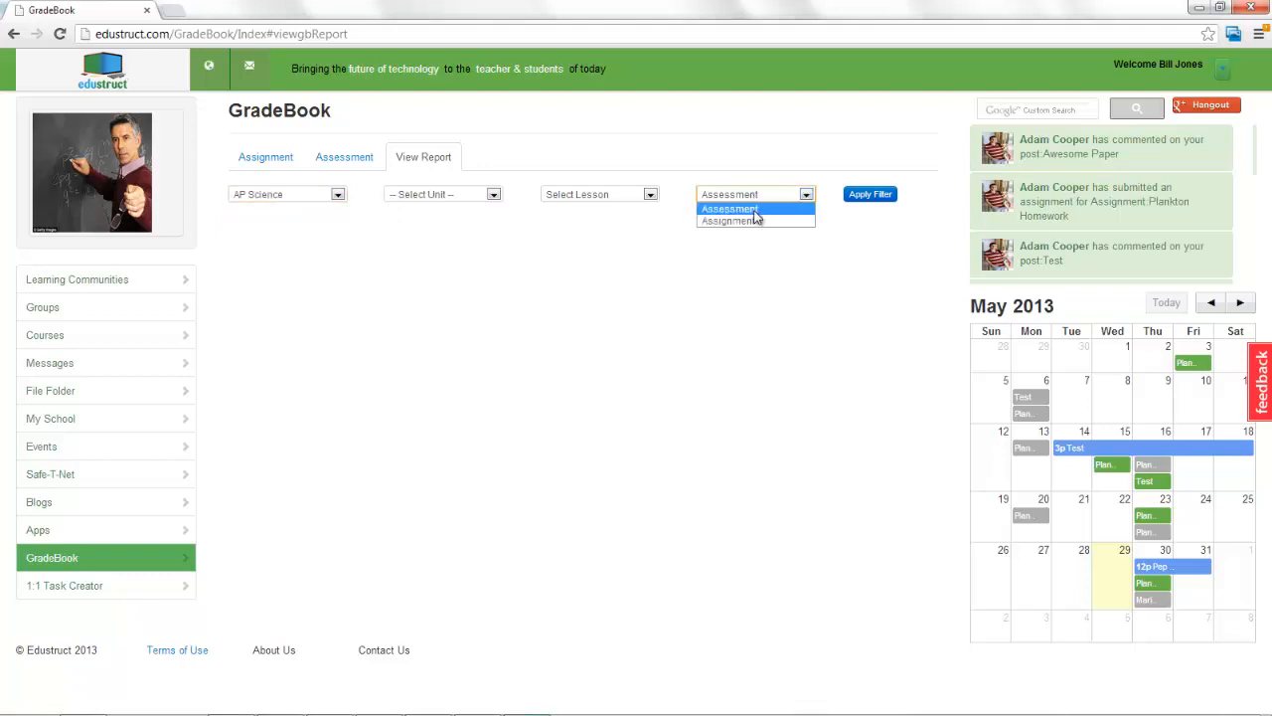
{"action": "left_click", "coordinate": [755, 220]}
{"action": "left_click", "coordinate": [853, 196]}
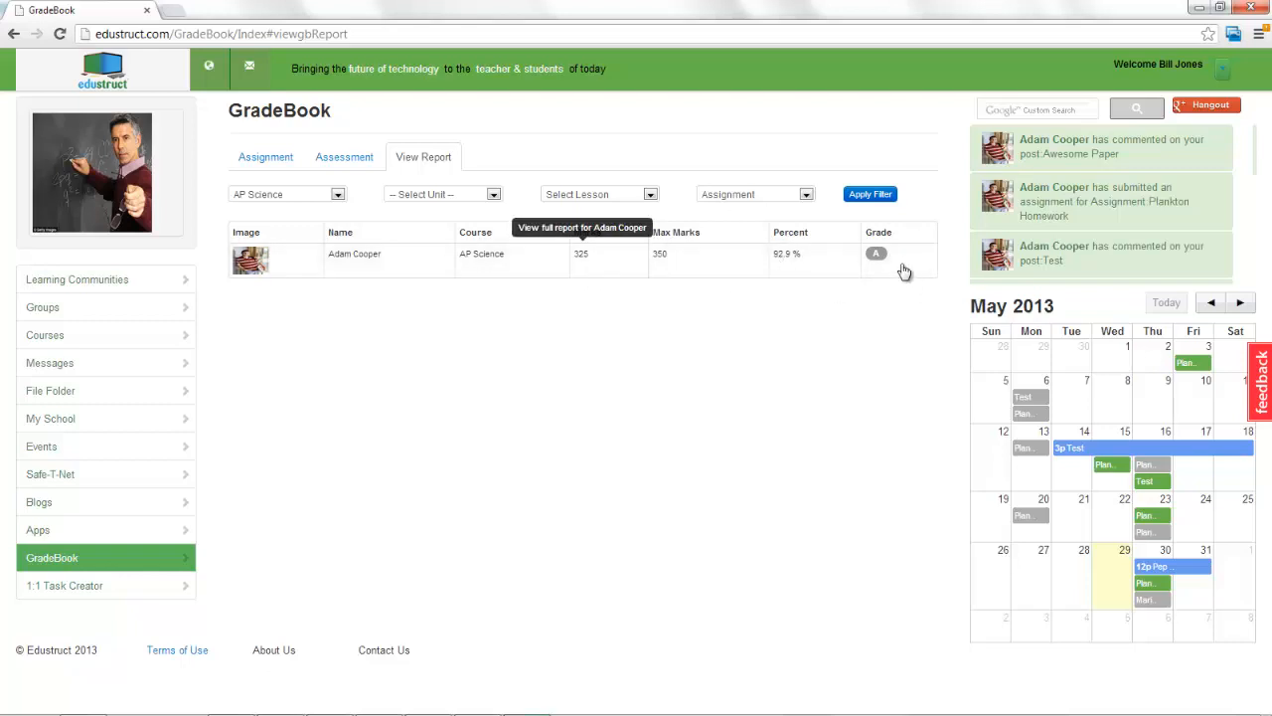
- Open the student's full AP Science assignment report, inspect the points of the percentage chart, and return to the GradeBook
{"action": "left_click", "coordinate": [309, 277]}
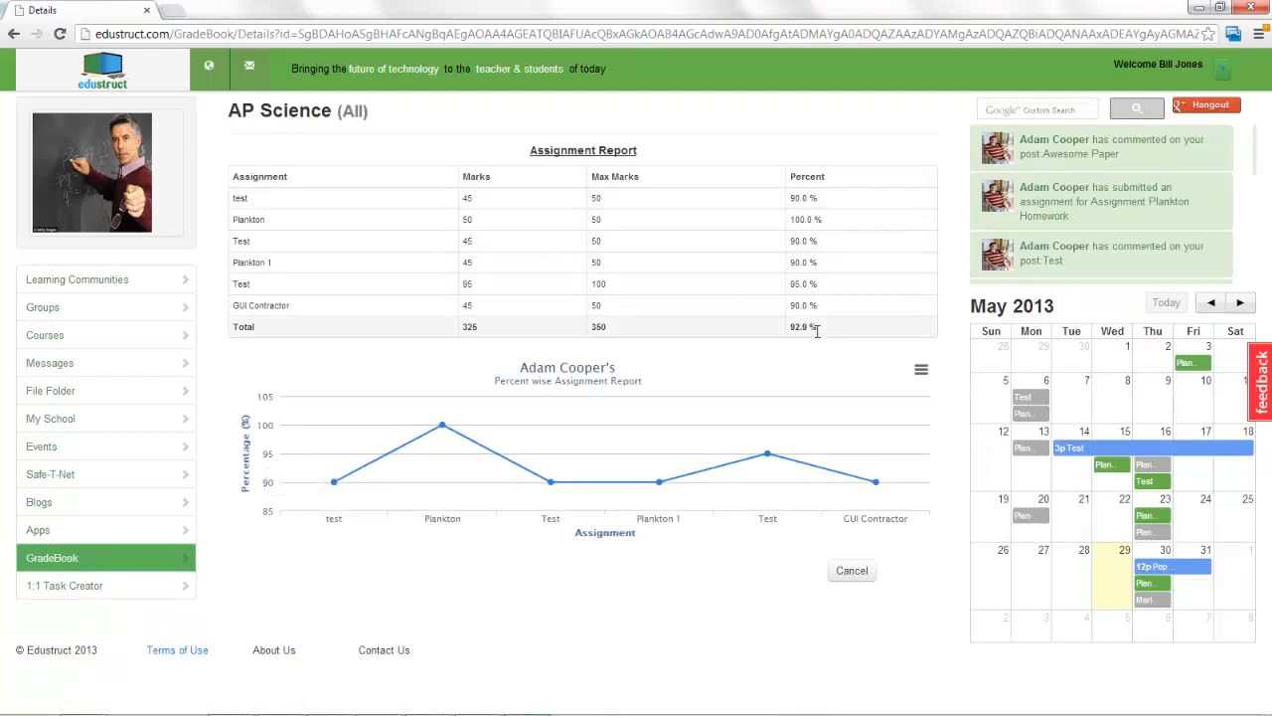
{"action": "mouse_move", "coordinate": [418, 440]}
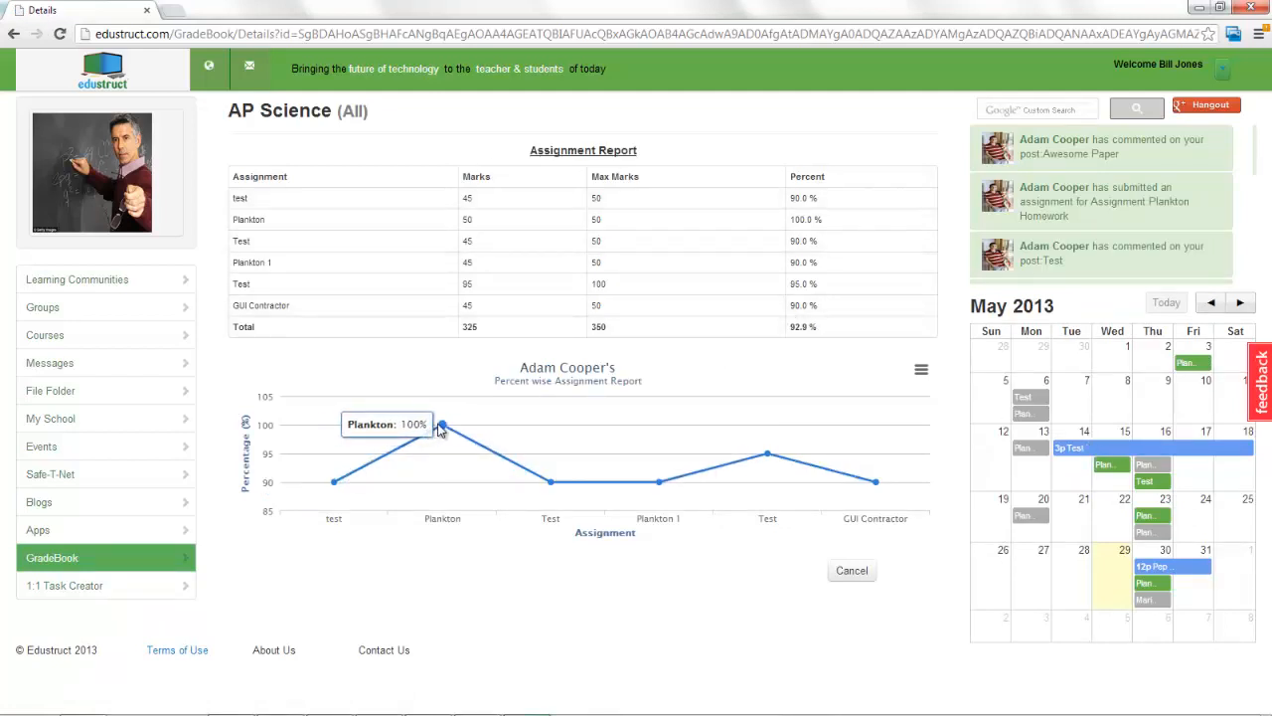
{"action": "mouse_move", "coordinate": [658, 486]}
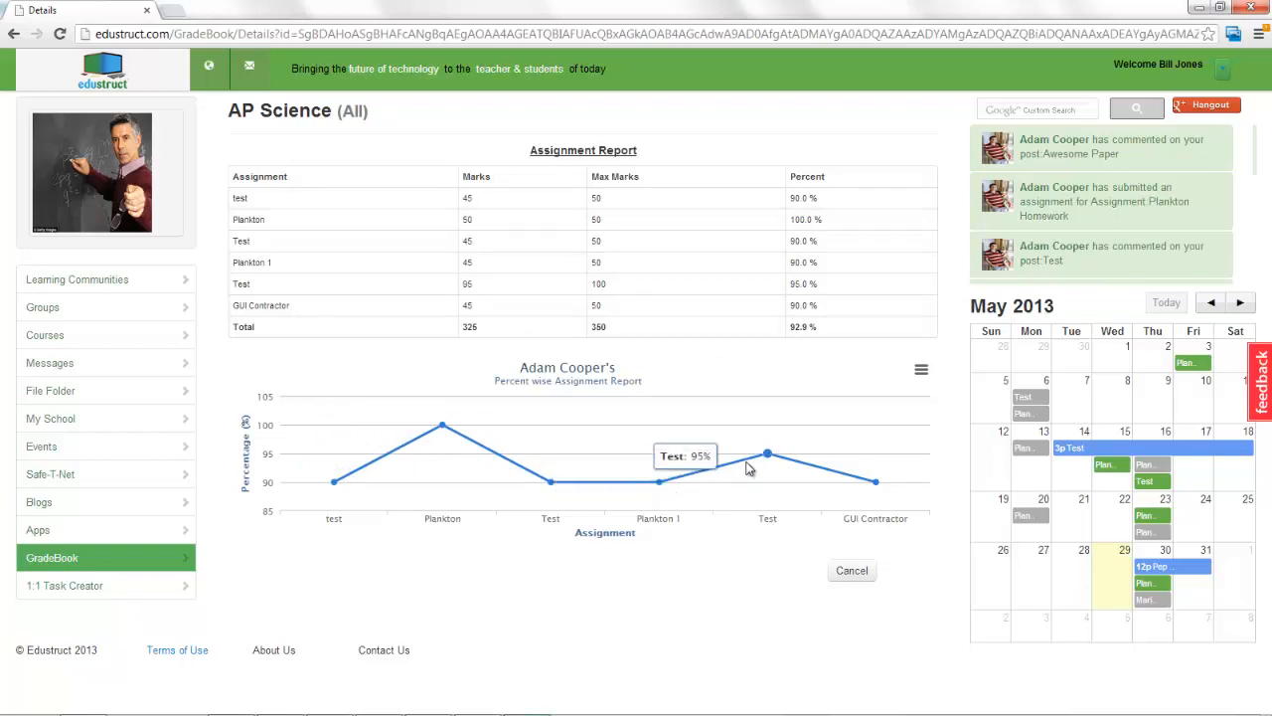
{"action": "mouse_move", "coordinate": [873, 487]}
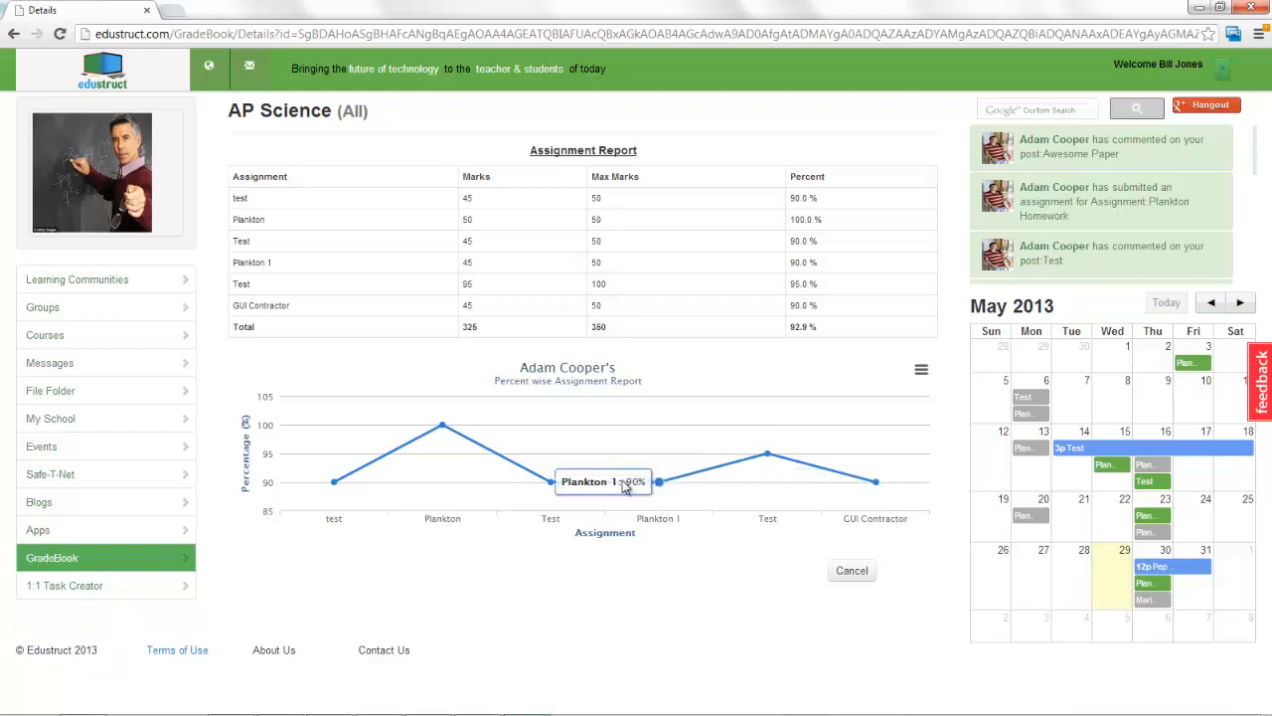
{"action": "mouse_move", "coordinate": [460, 446]}
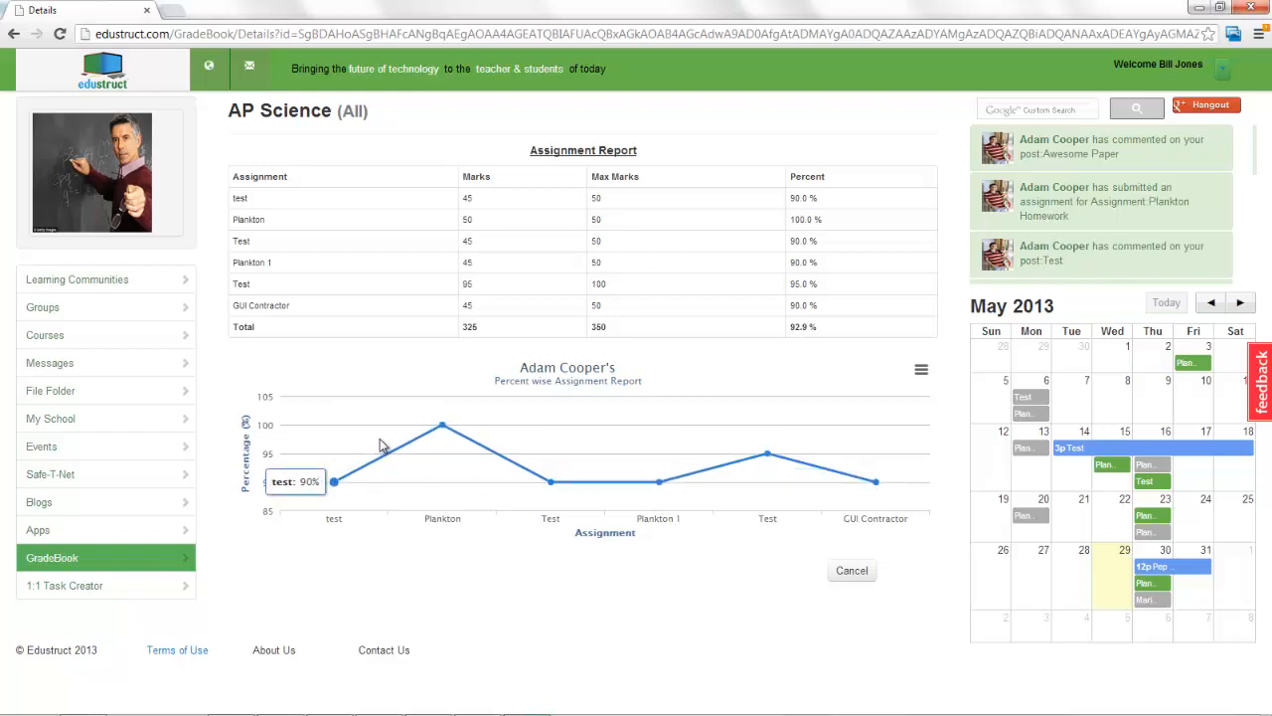
{"action": "mouse_move", "coordinate": [529, 487]}
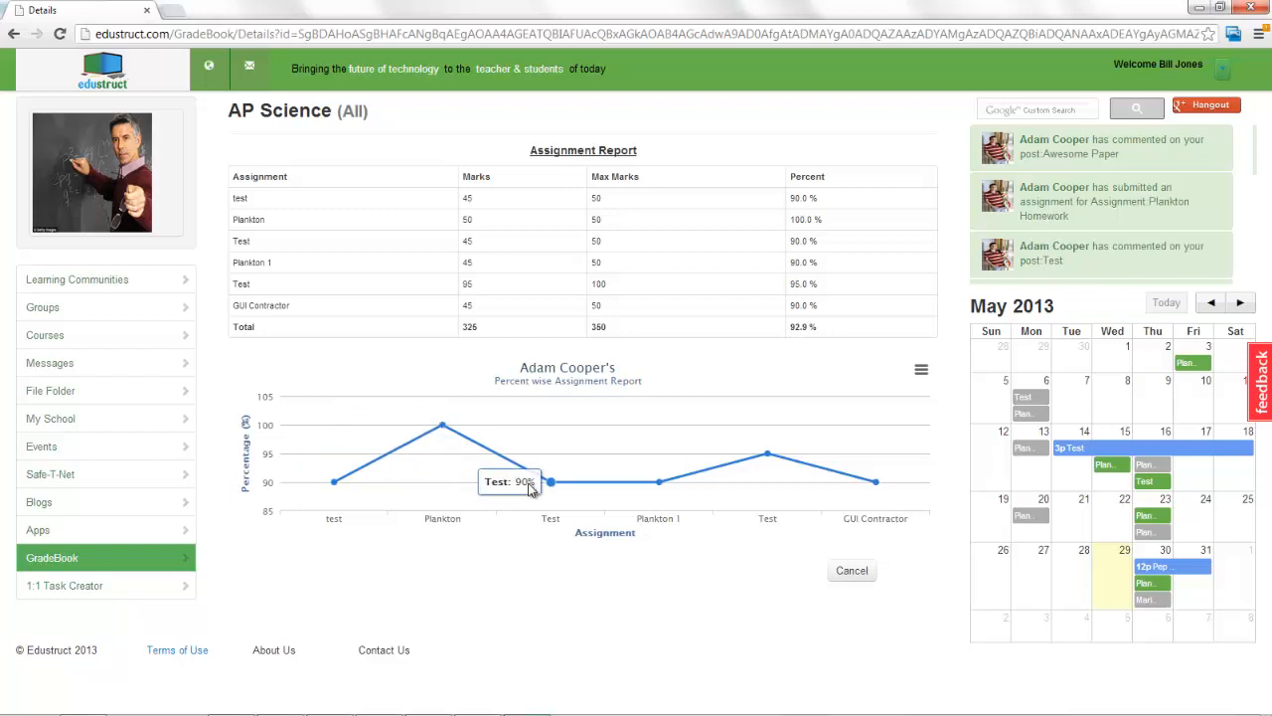
{"action": "left_click", "coordinate": [921, 368]}
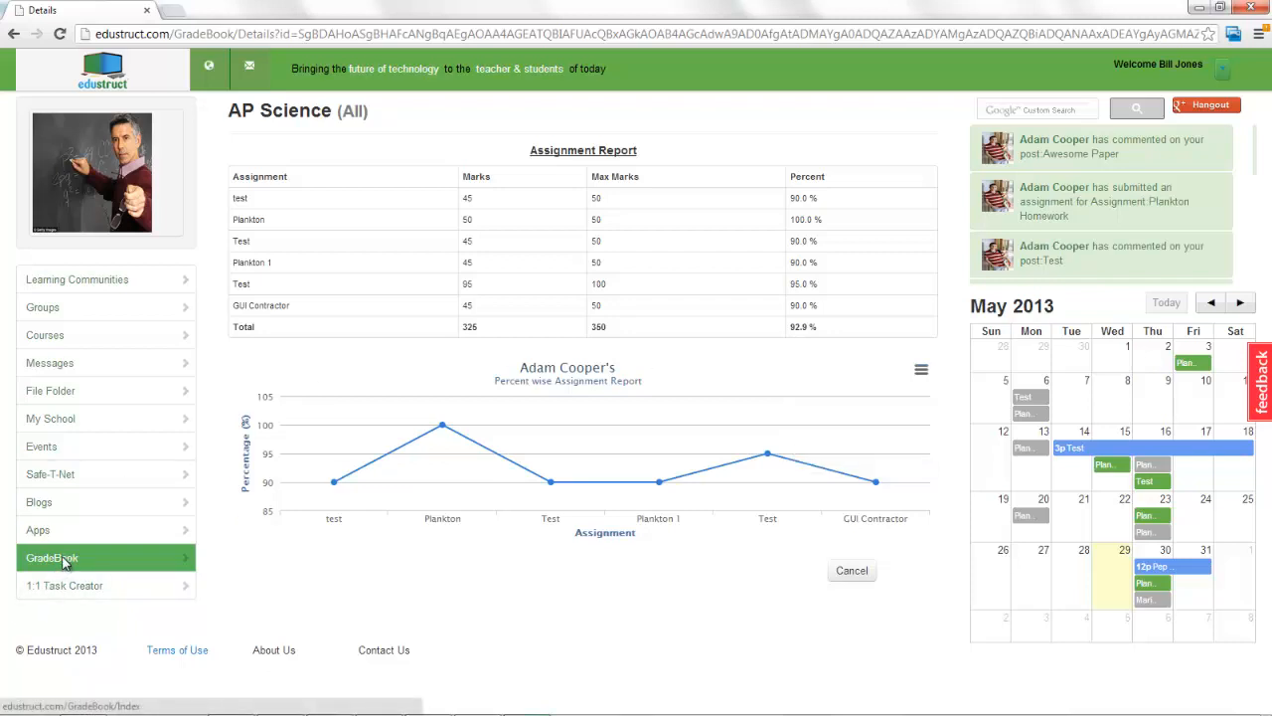
{"action": "left_click", "coordinate": [62, 562]}
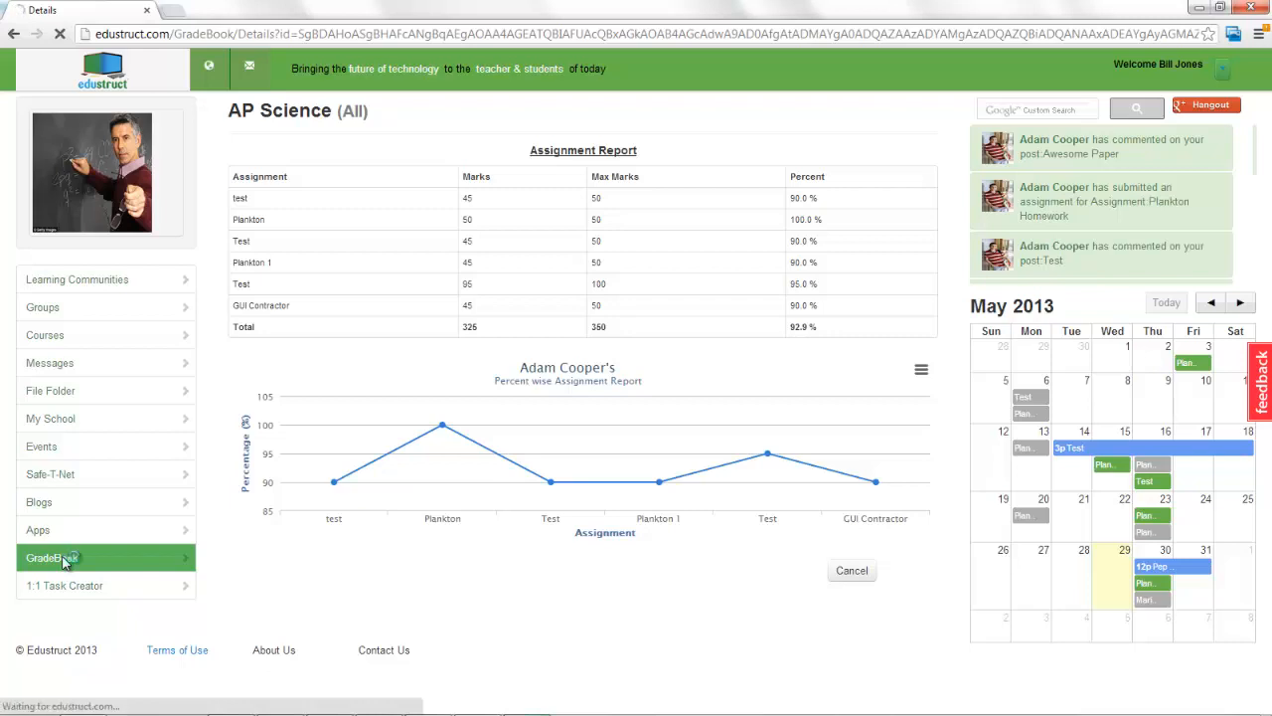